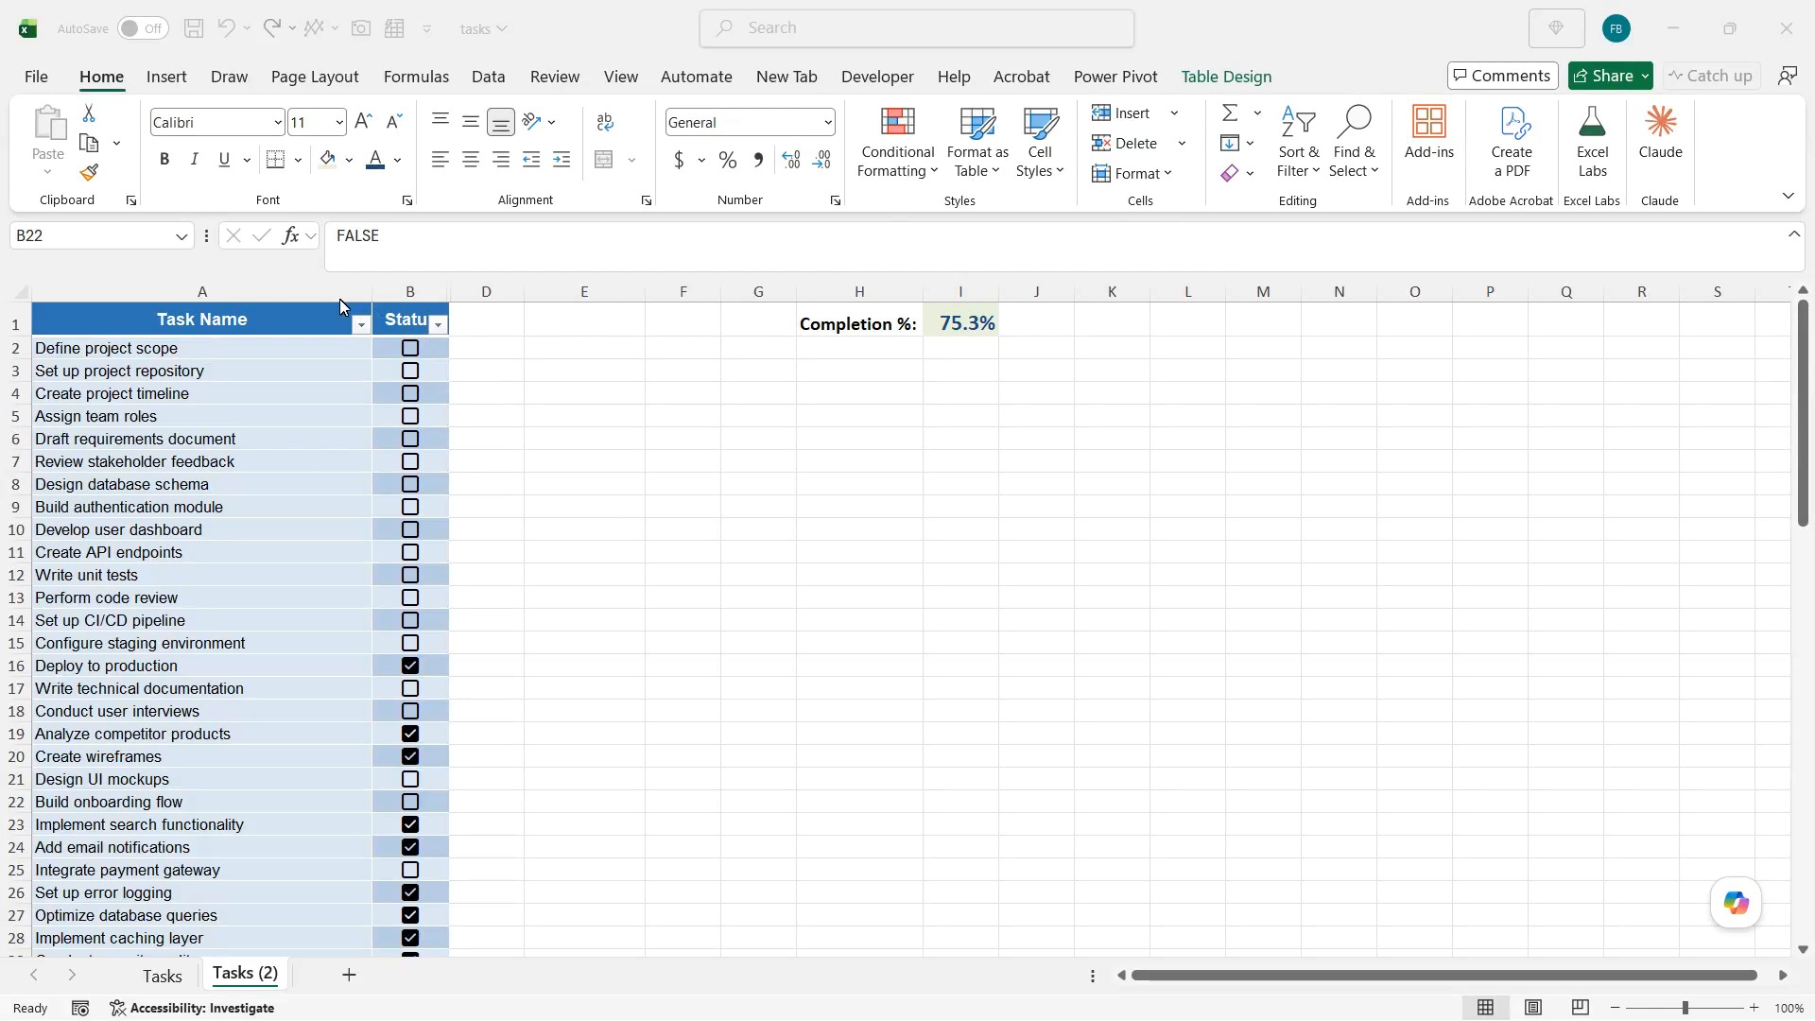
Review the task list on the Tasks (2) sheet by selecting every task name from A2 down to the last row
{"action": "left_click", "coordinate": [229, 361]}
{"action": "left_click", "coordinate": [232, 356]}
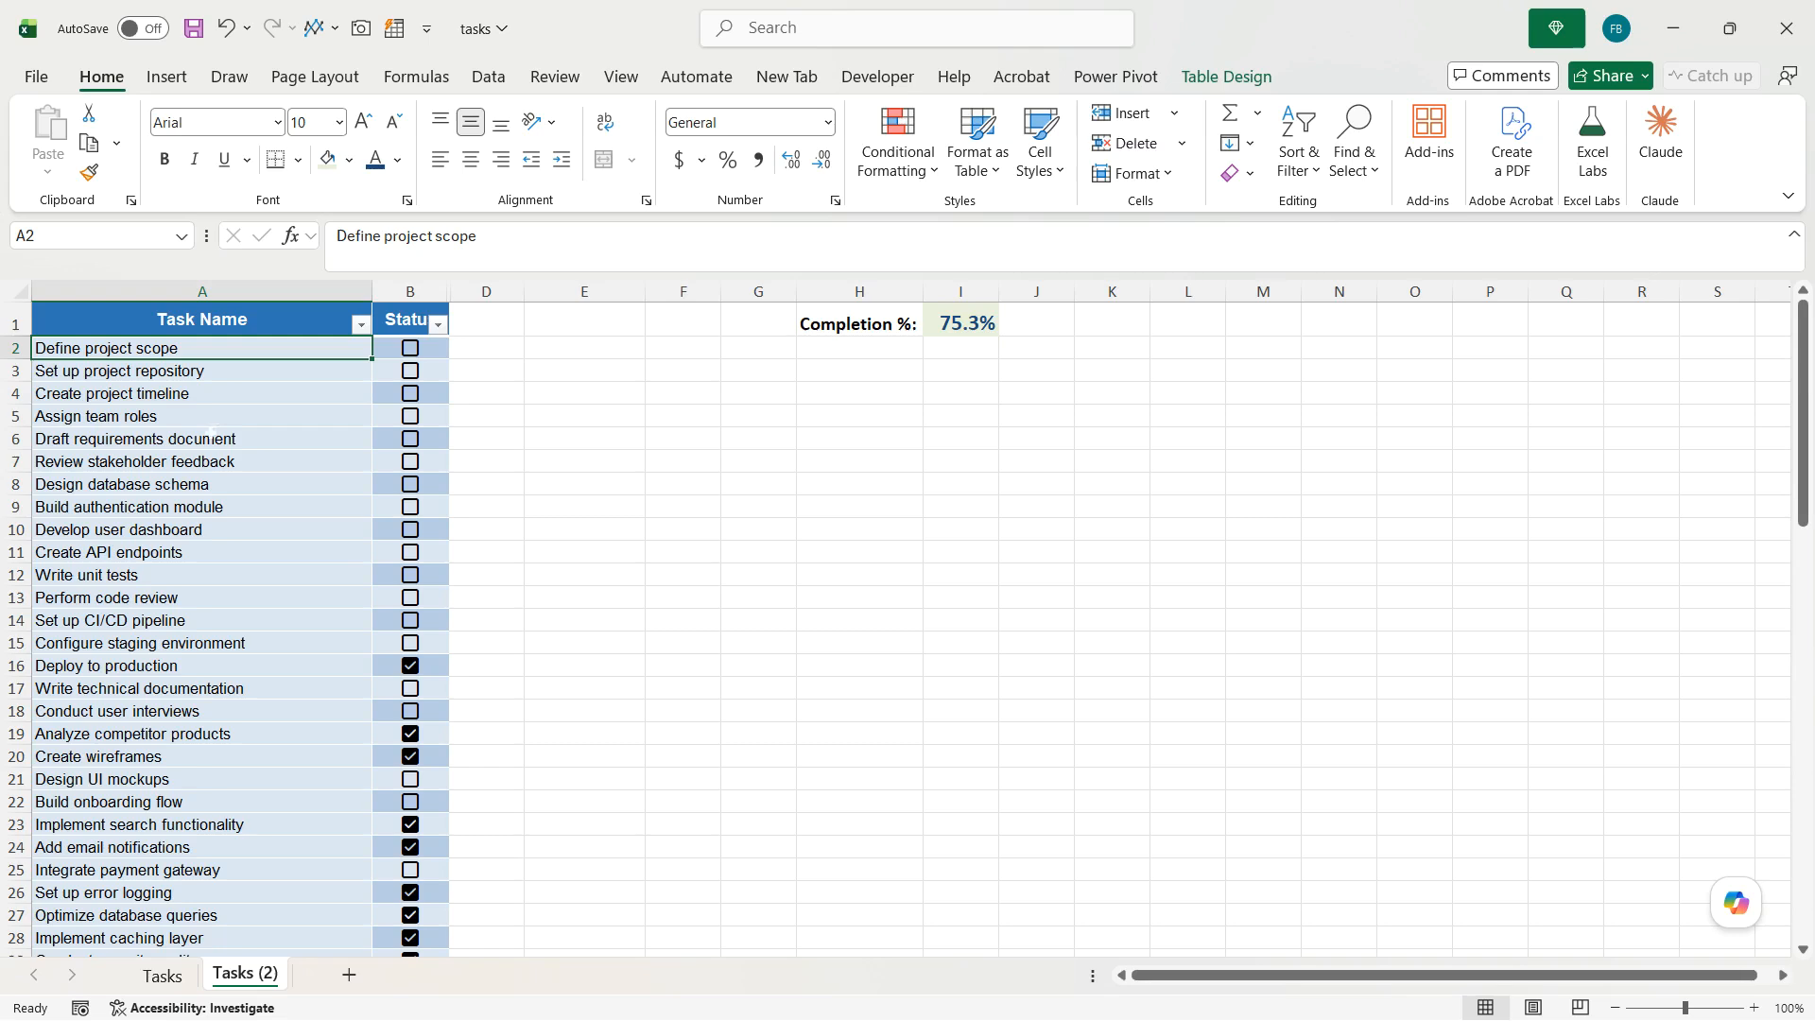
{"action": "left_click", "coordinate": [210, 440]}
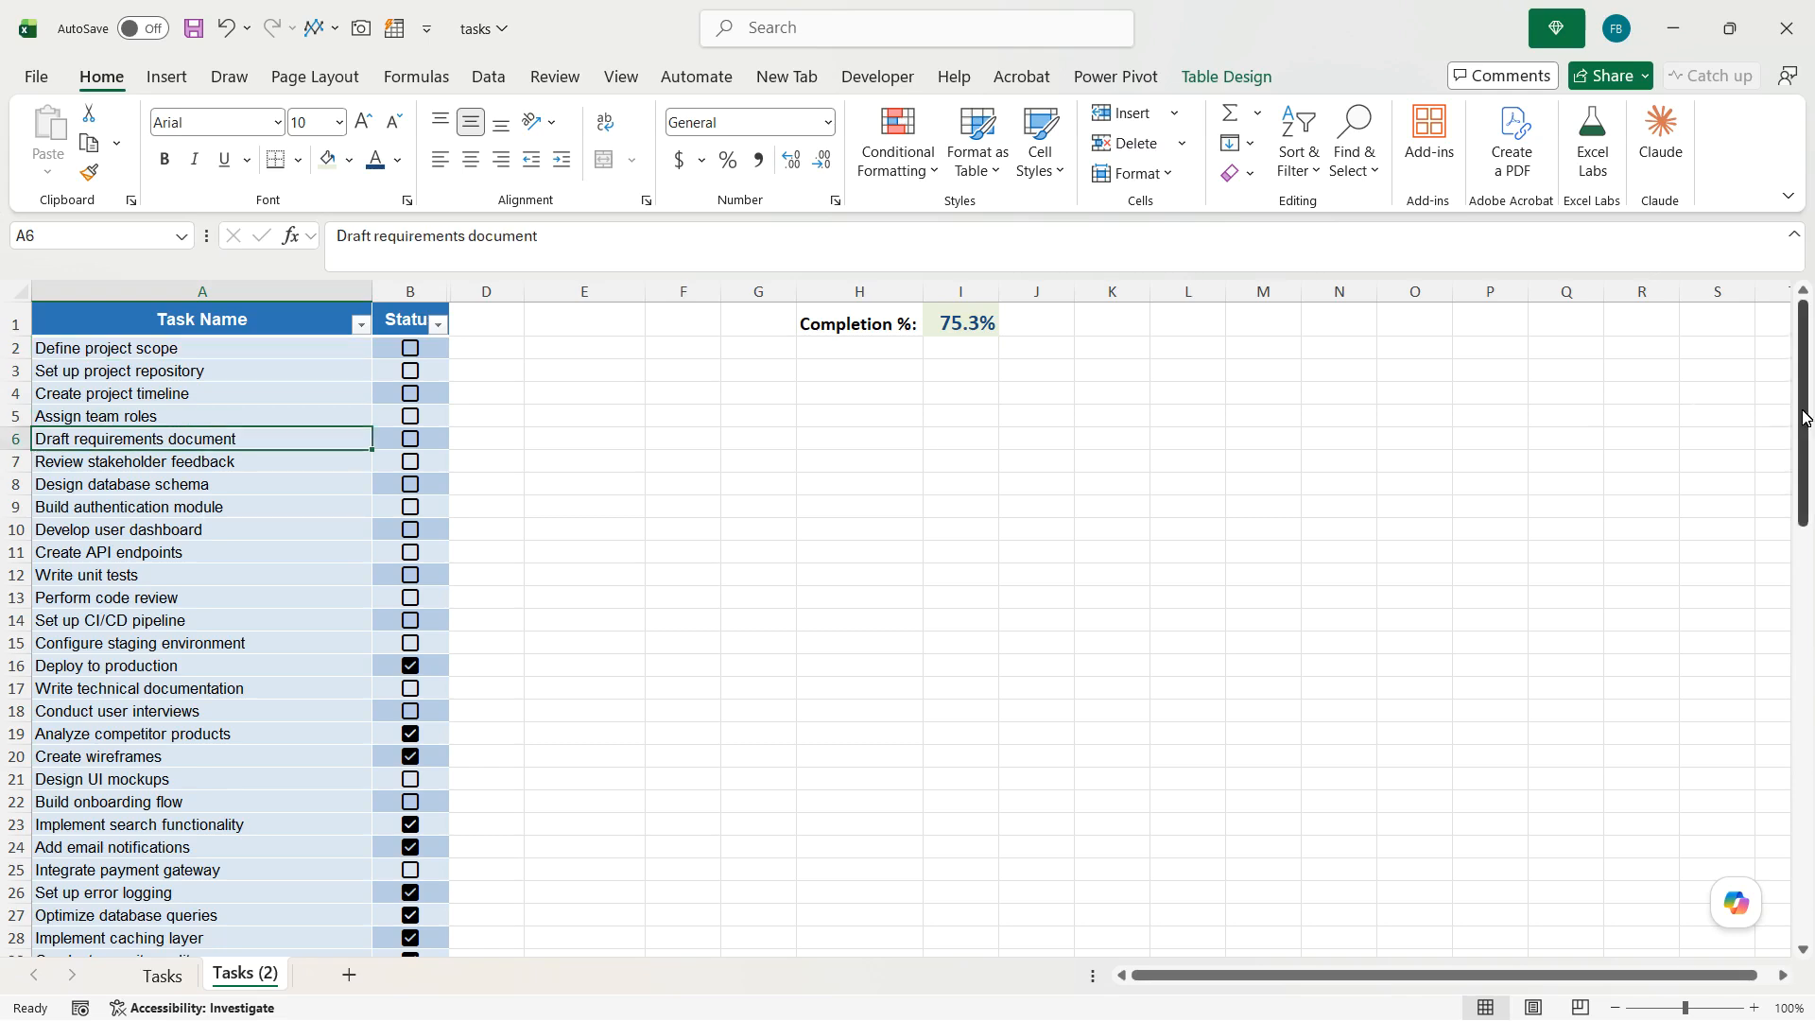
{"action": "left_click_drag", "start_coordinate": [1807, 413], "coordinate": [1810, 345]}
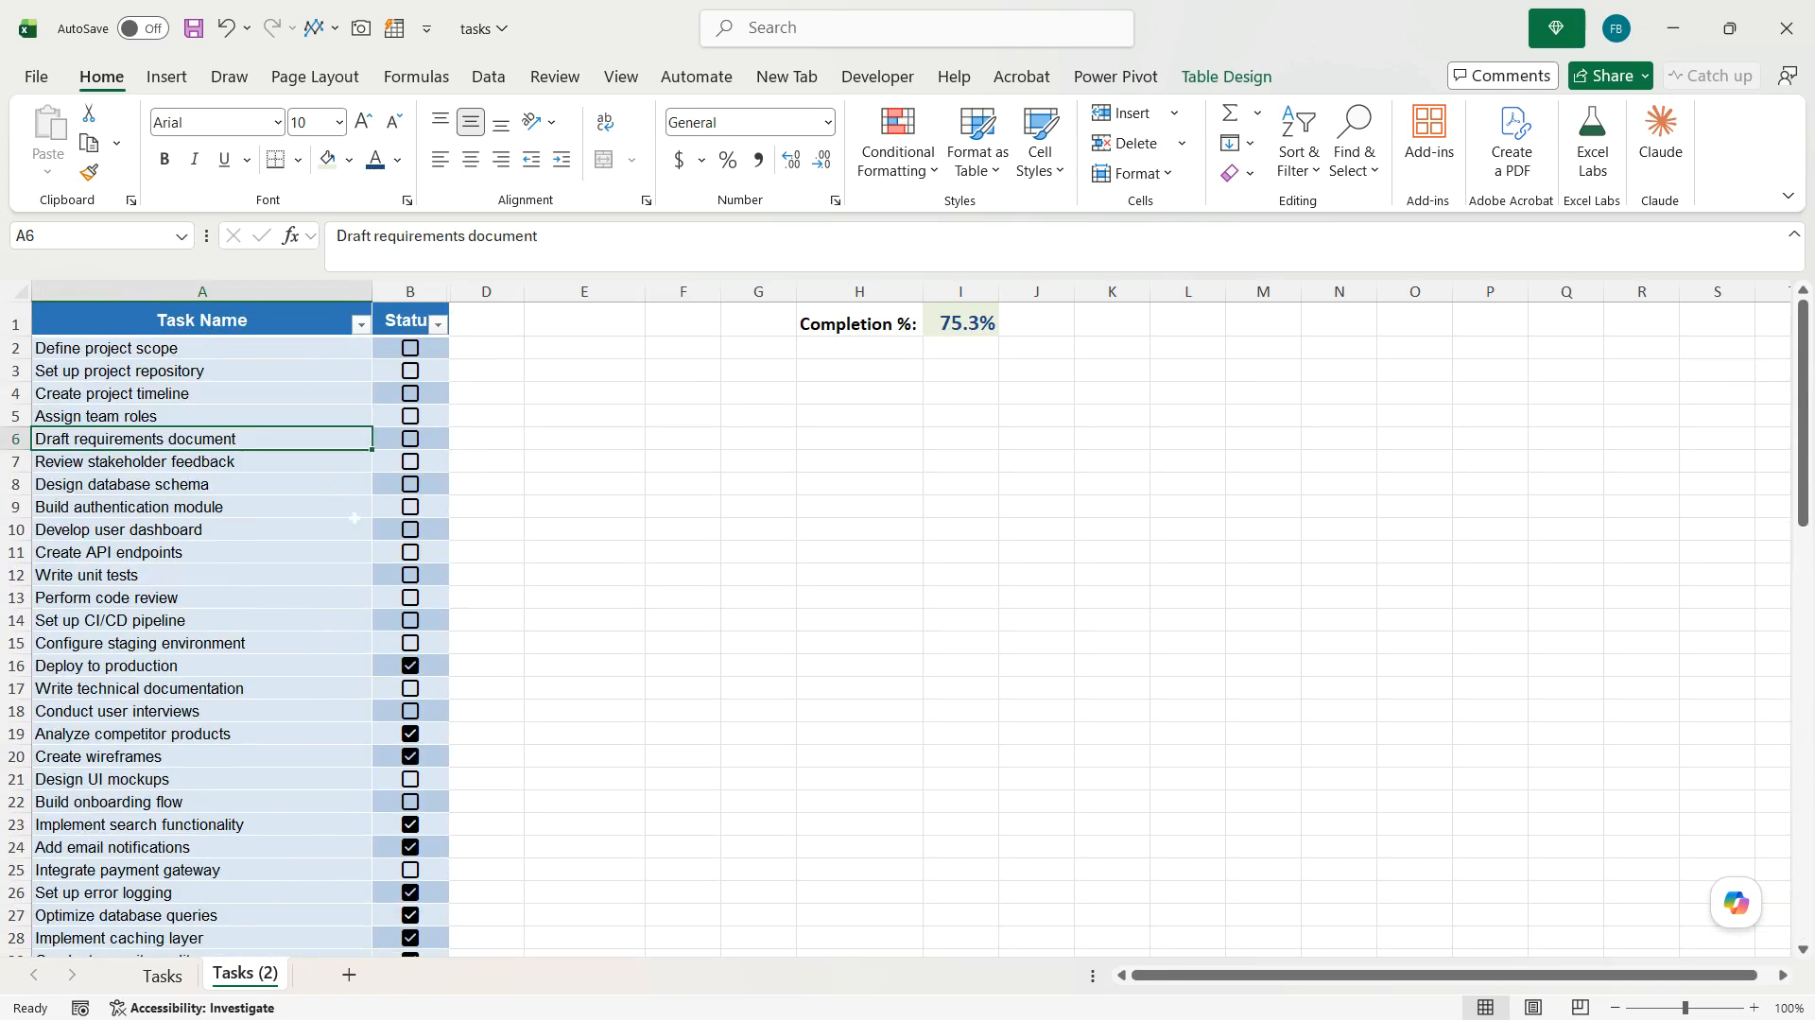
{"action": "left_click", "coordinate": [310, 354]}
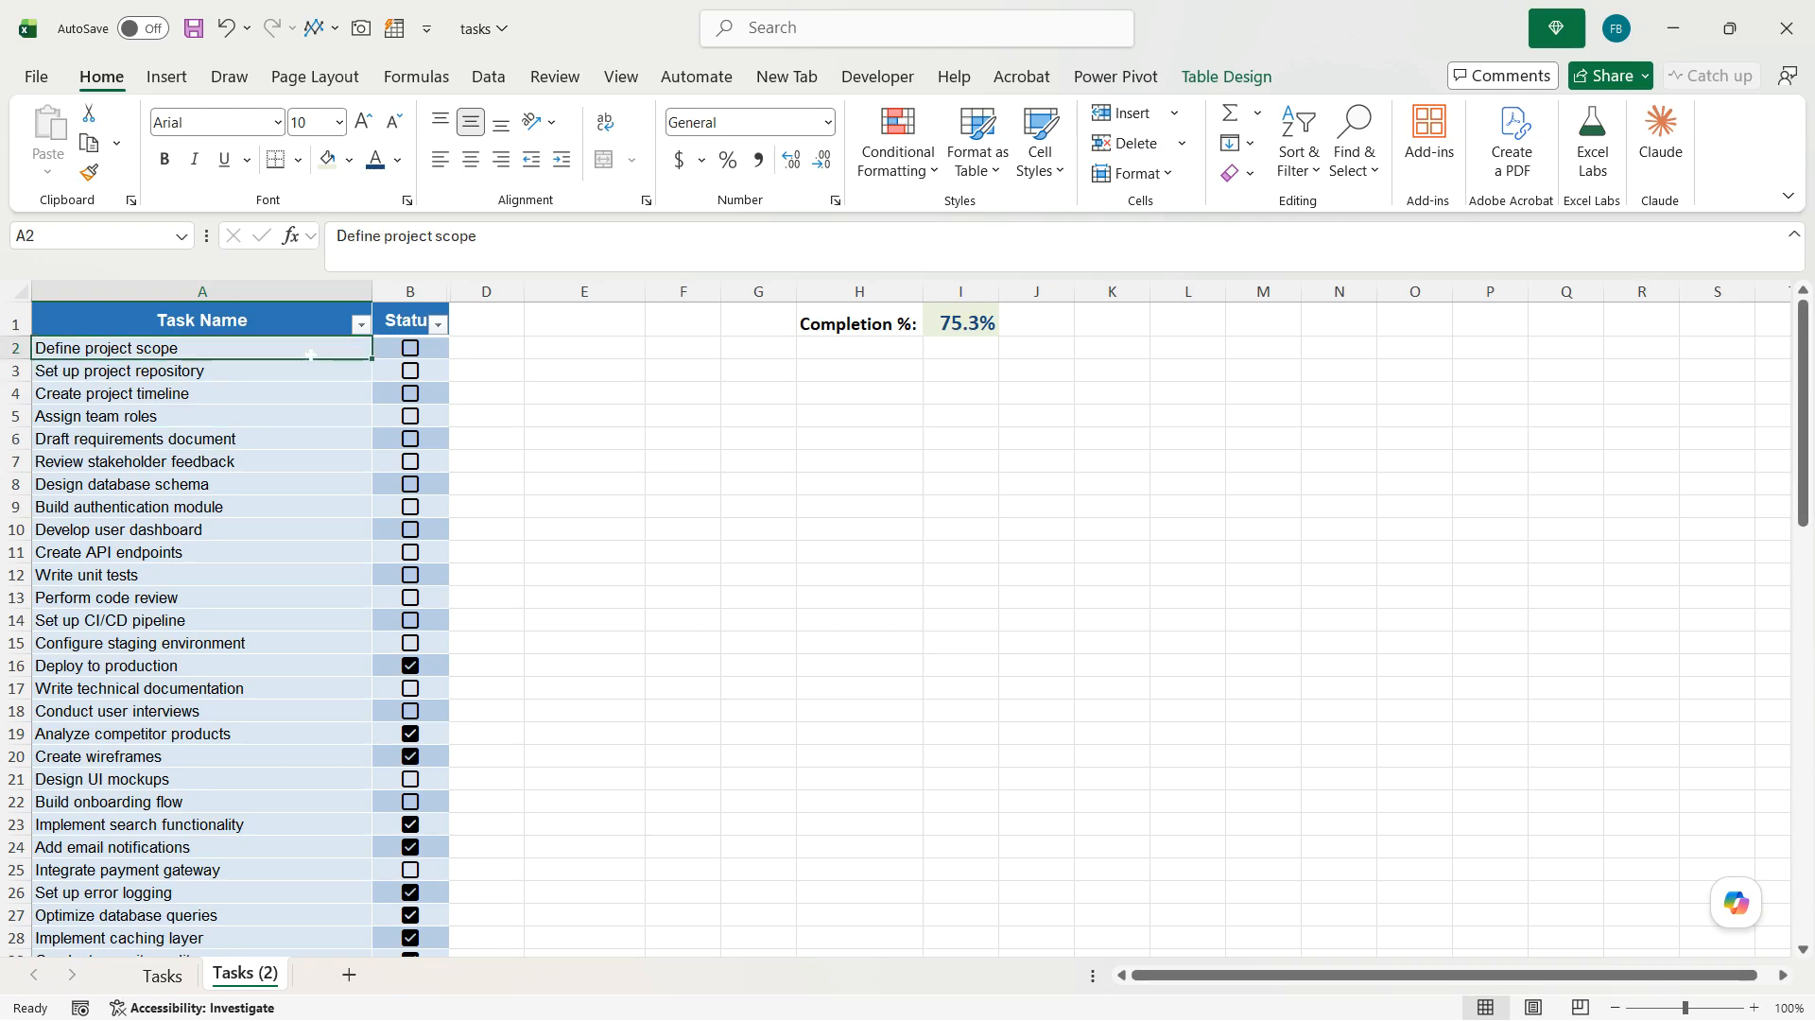
{"action": "key", "text": "ctrl+shift+Down"}
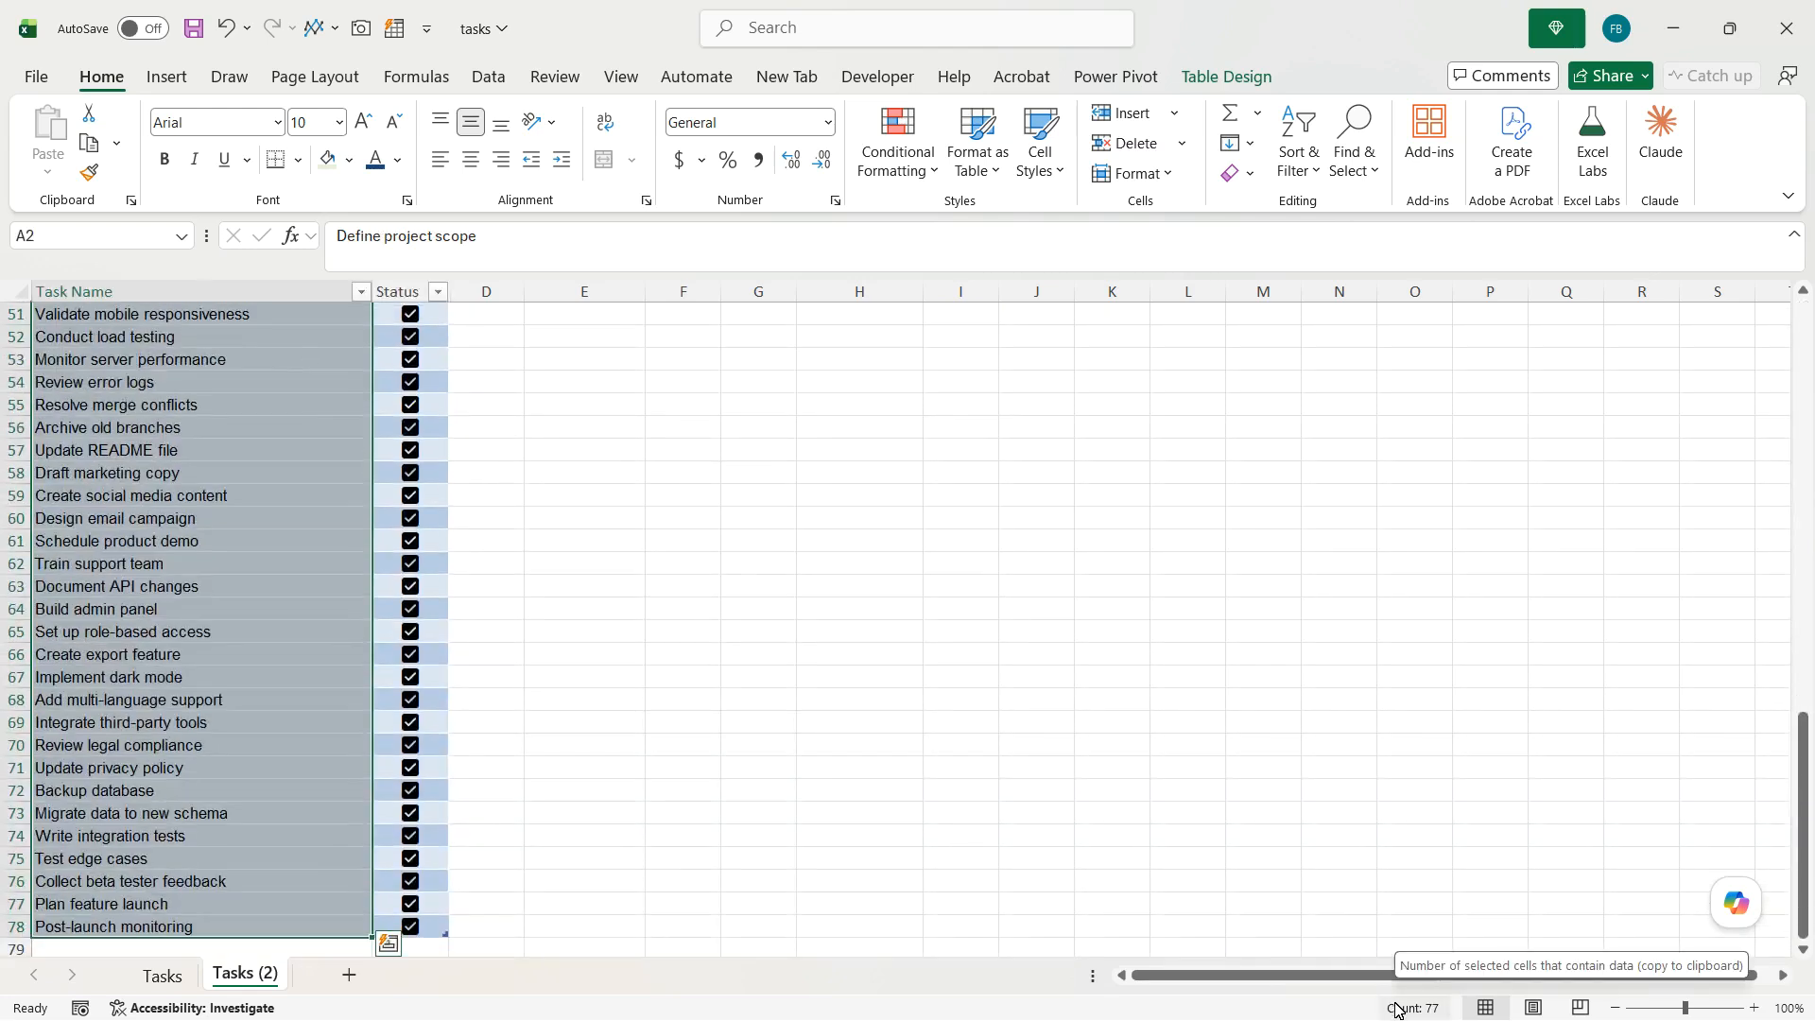
{"action": "left_click_drag", "start_coordinate": [1803, 828], "coordinate": [1802, 405]}
{"action": "left_click", "coordinate": [256, 527]}
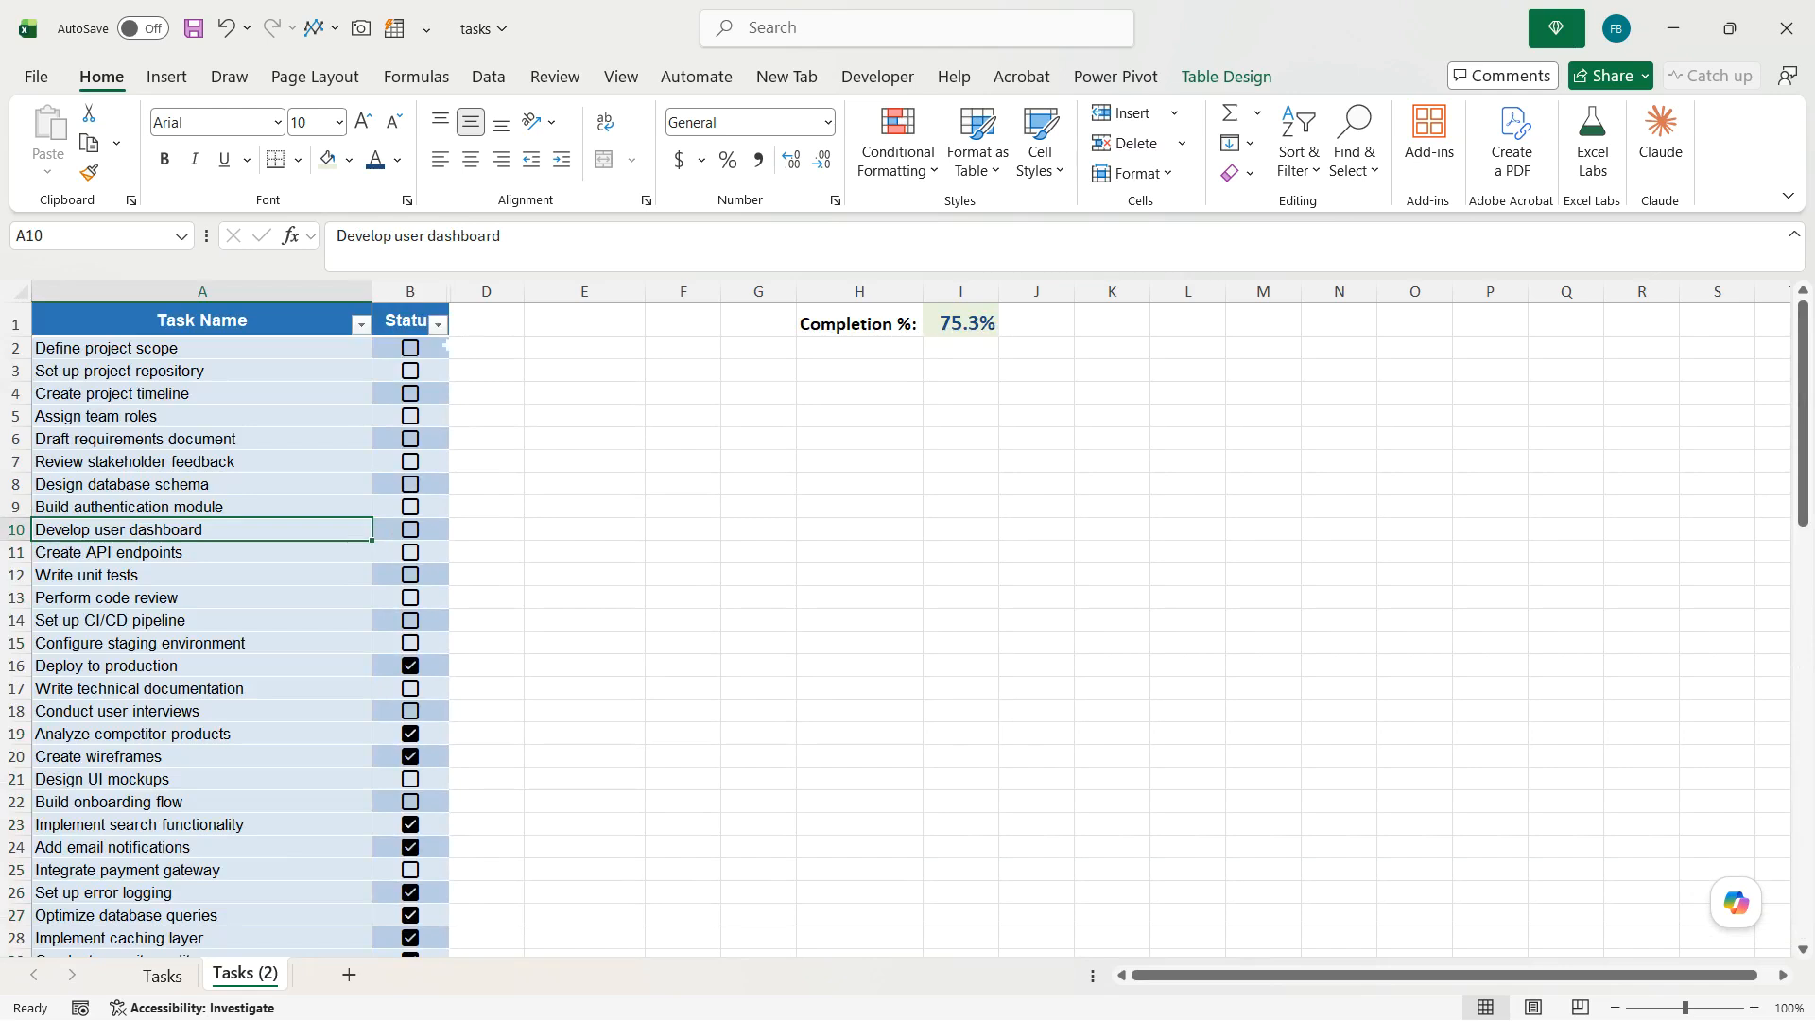
Mark the tasks in rows 2, 4, 6, 8, 10, 13 and 15 as complete in the Status column
{"action": "left_click", "coordinate": [411, 348]}
{"action": "left_click", "coordinate": [413, 403]}
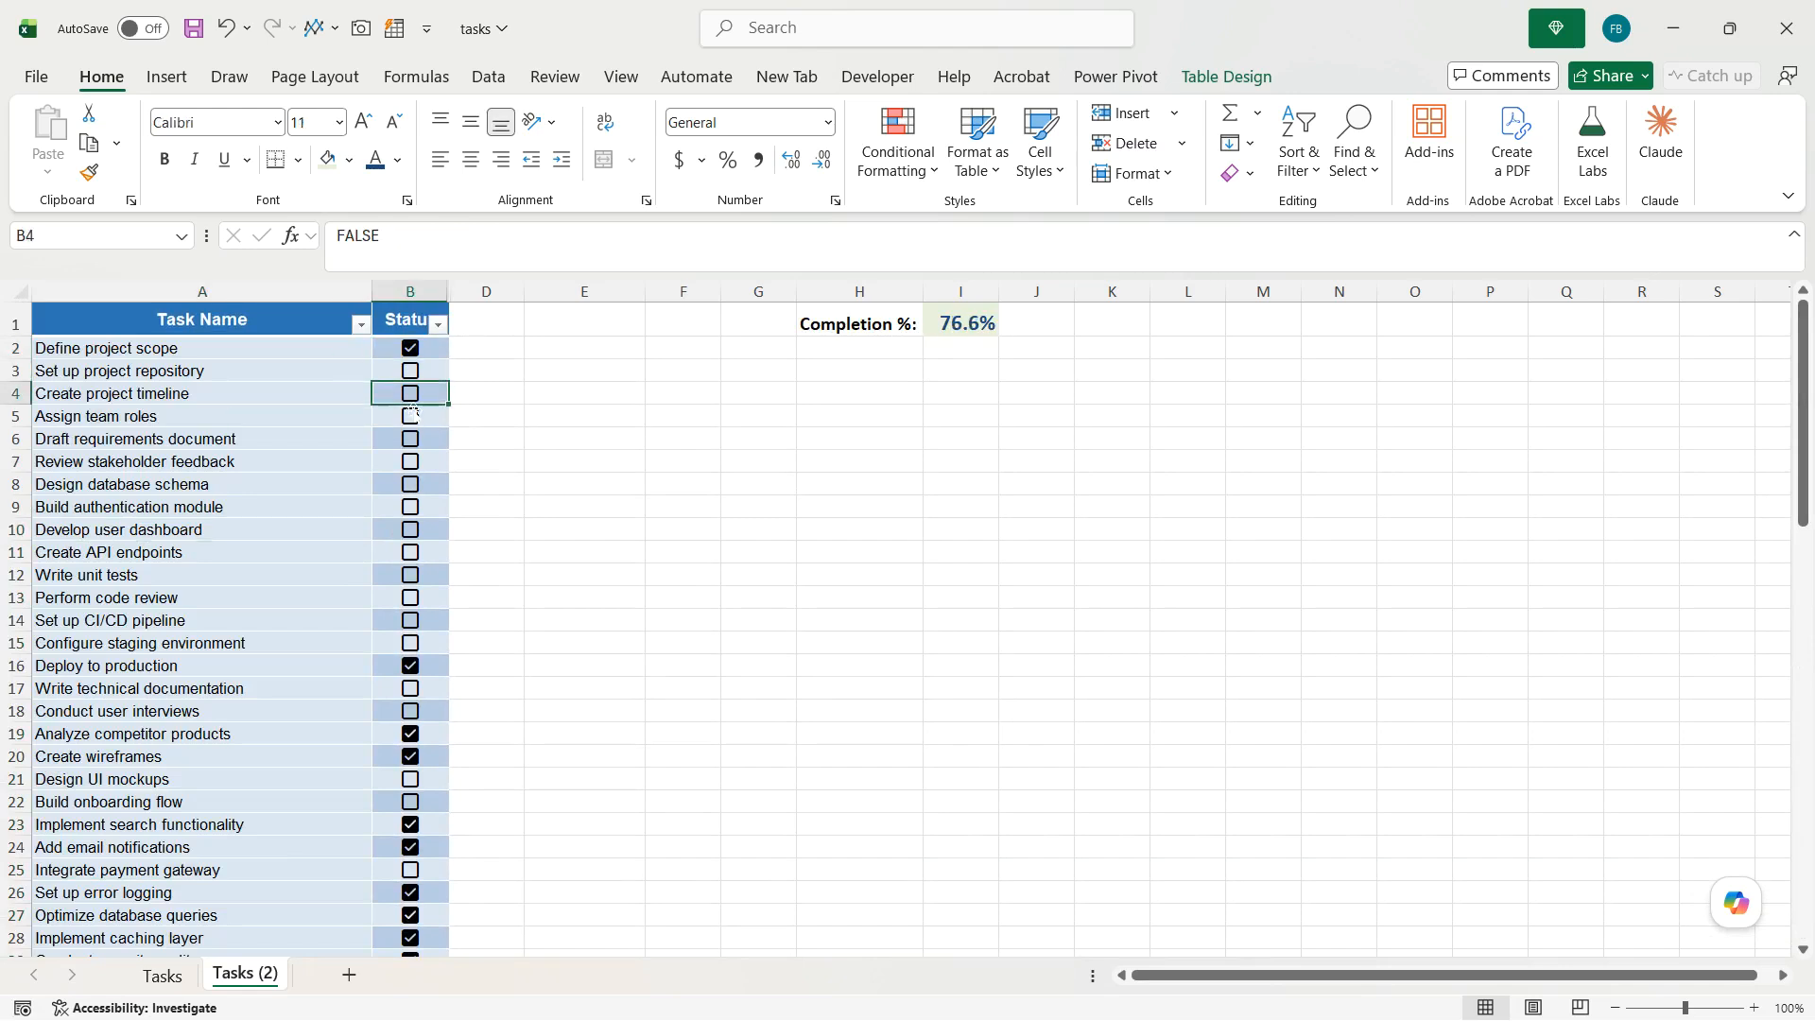
{"action": "left_click", "coordinate": [413, 405]}
{"action": "left_click", "coordinate": [413, 445]}
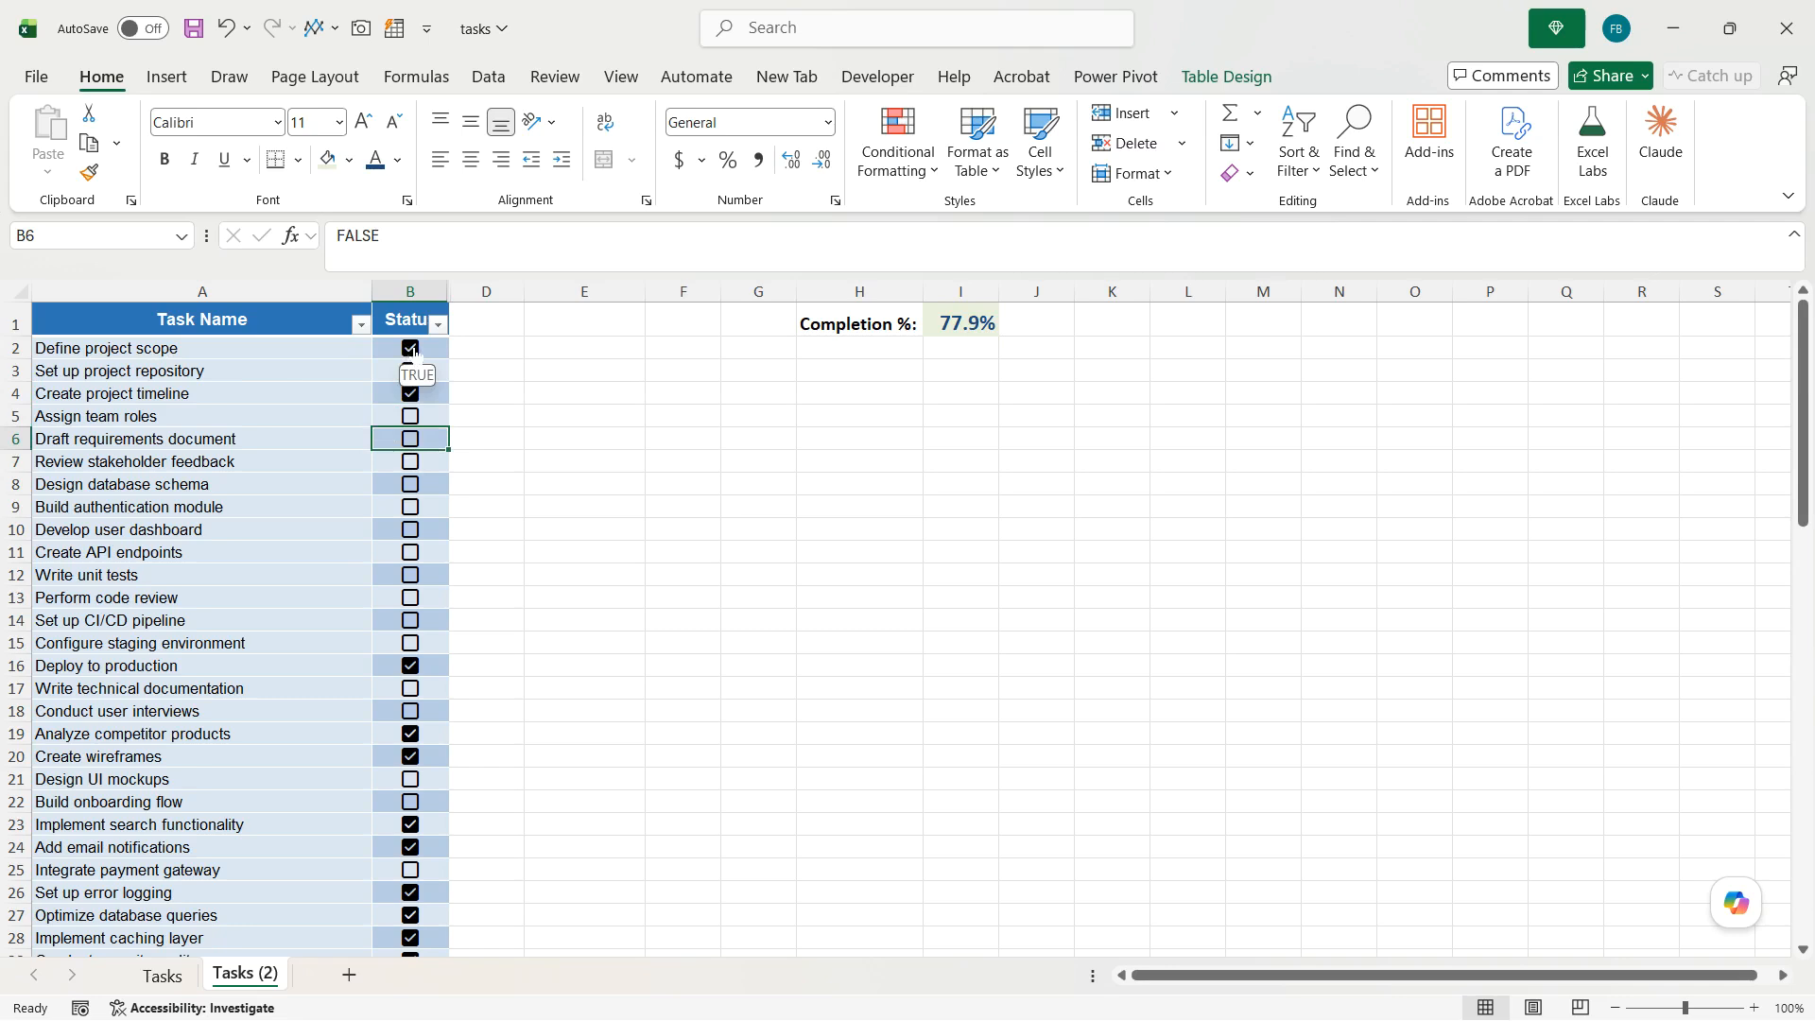
{"action": "left_click", "coordinate": [412, 483]}
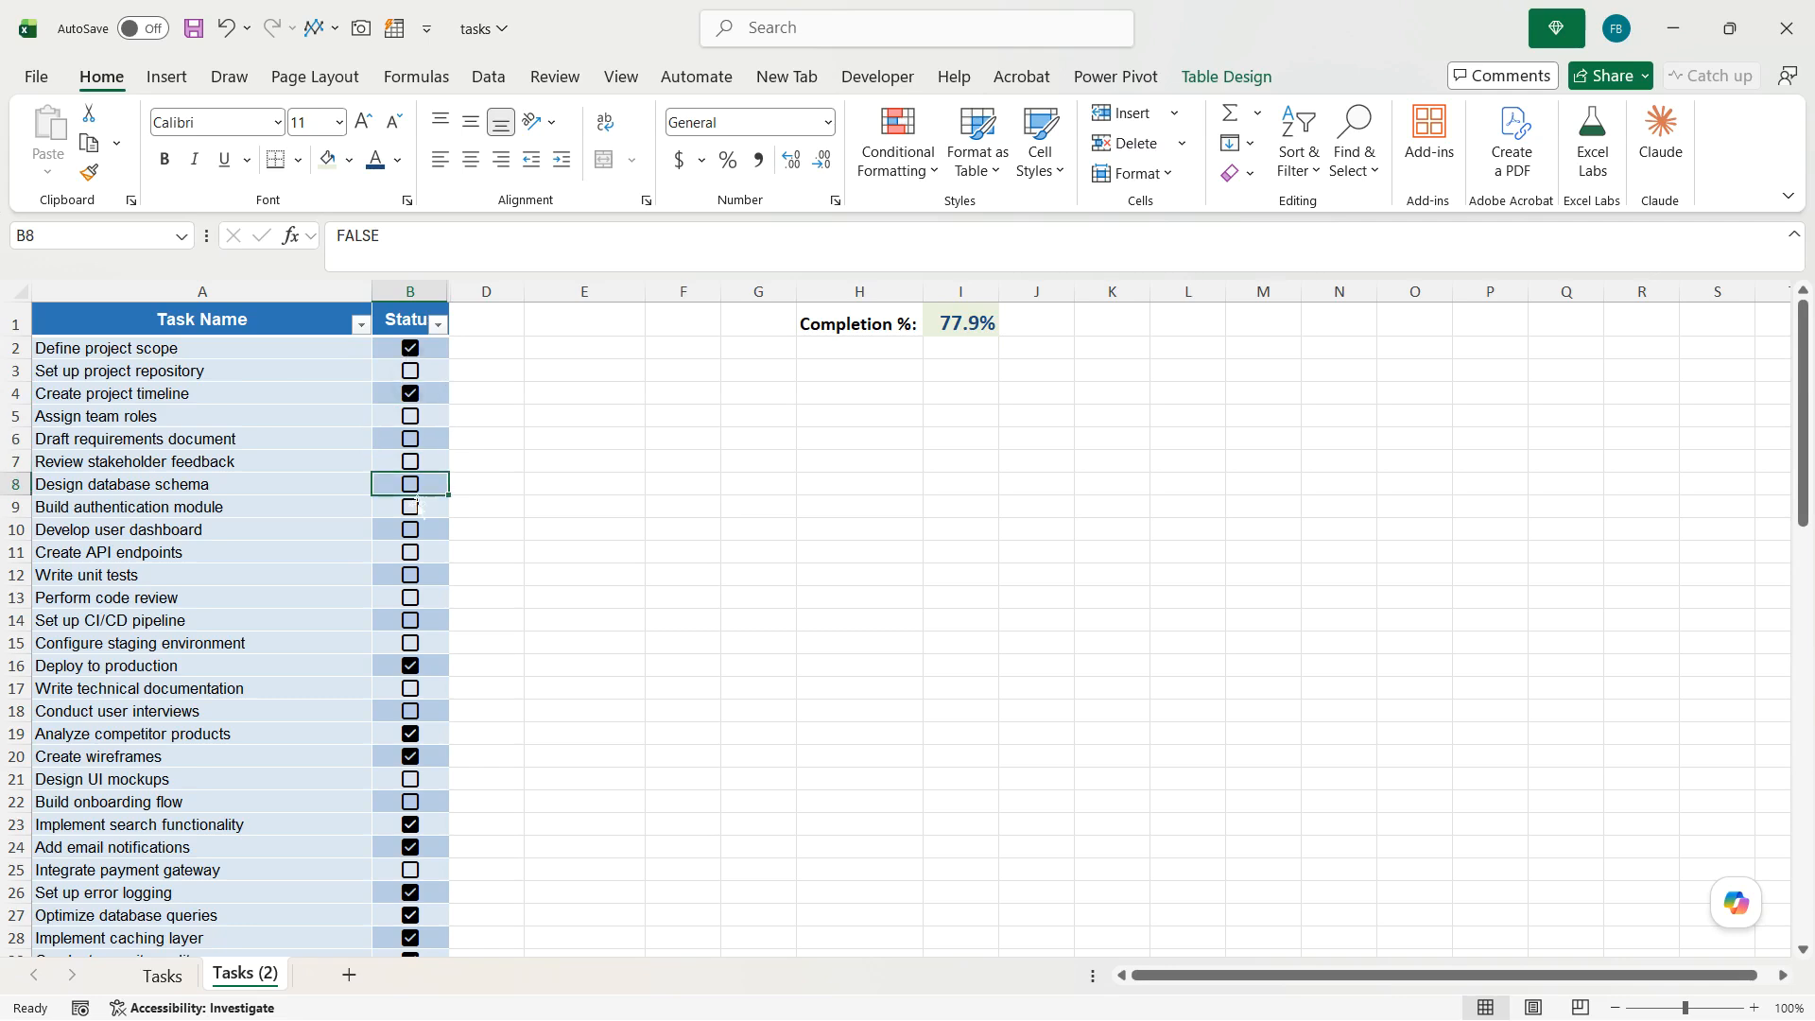
{"action": "left_click", "coordinate": [412, 530]}
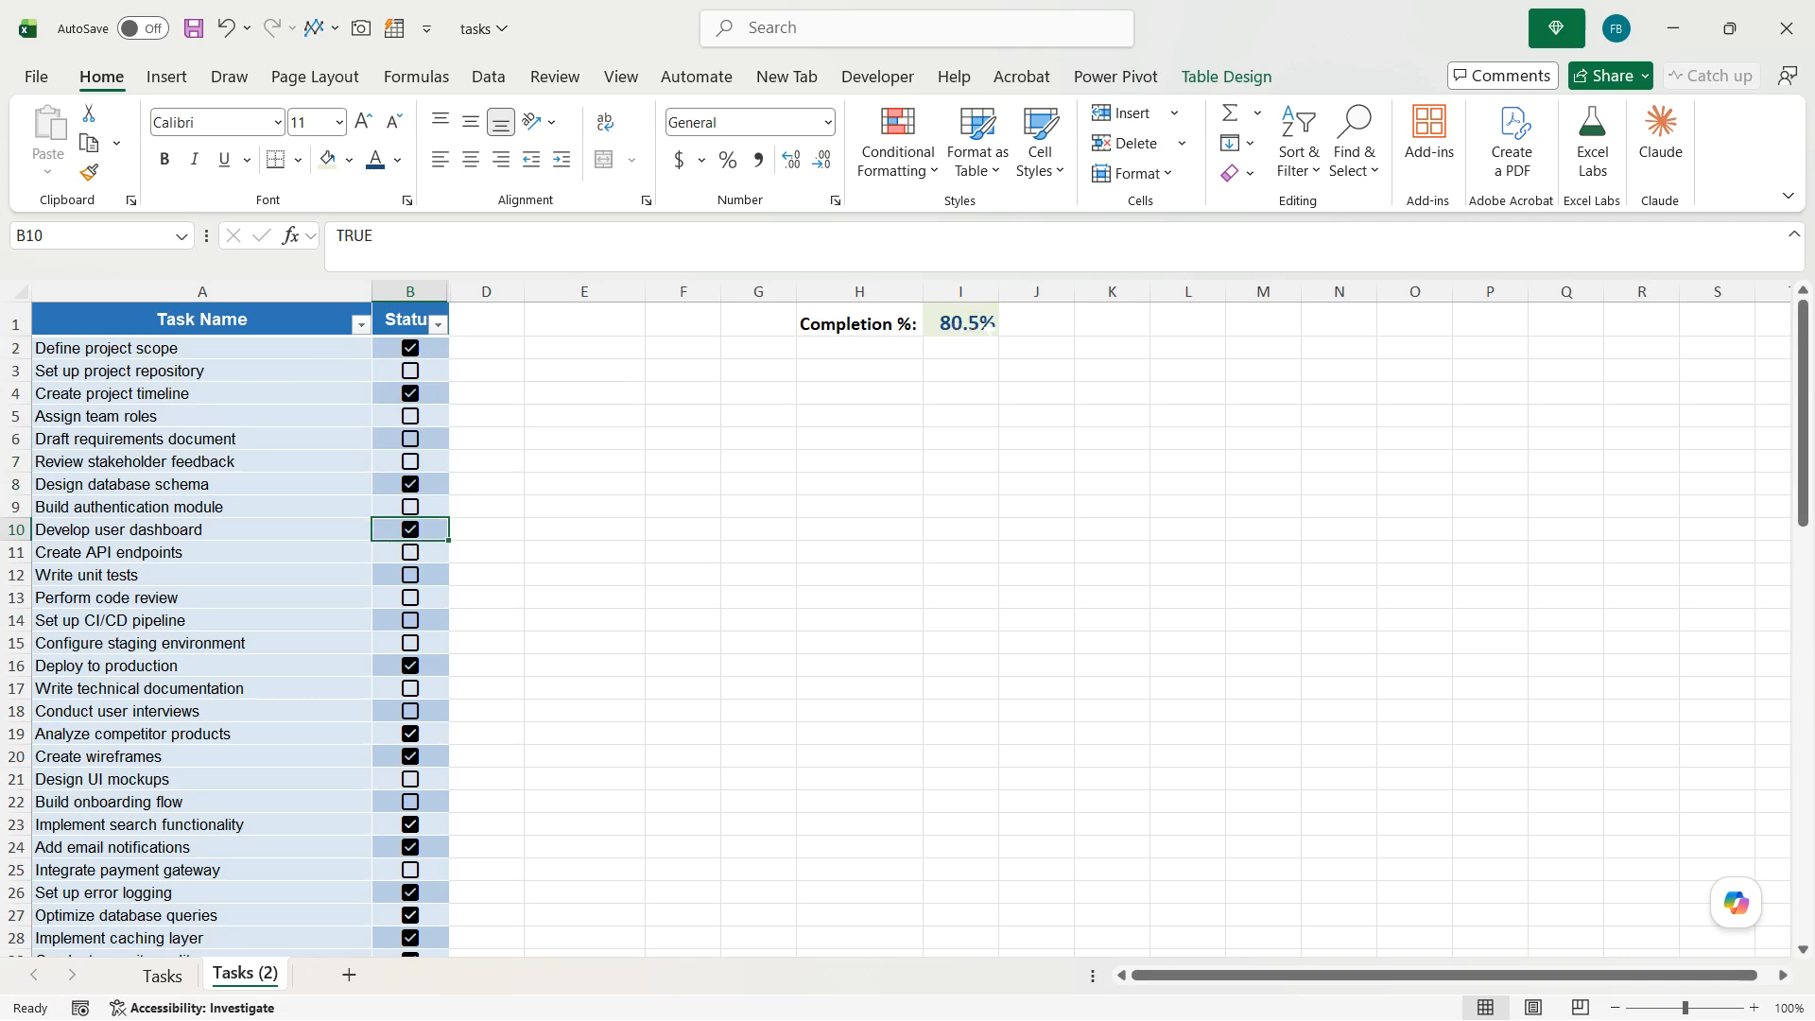
{"action": "left_click", "coordinate": [413, 440]}
{"action": "left_click", "coordinate": [413, 598]}
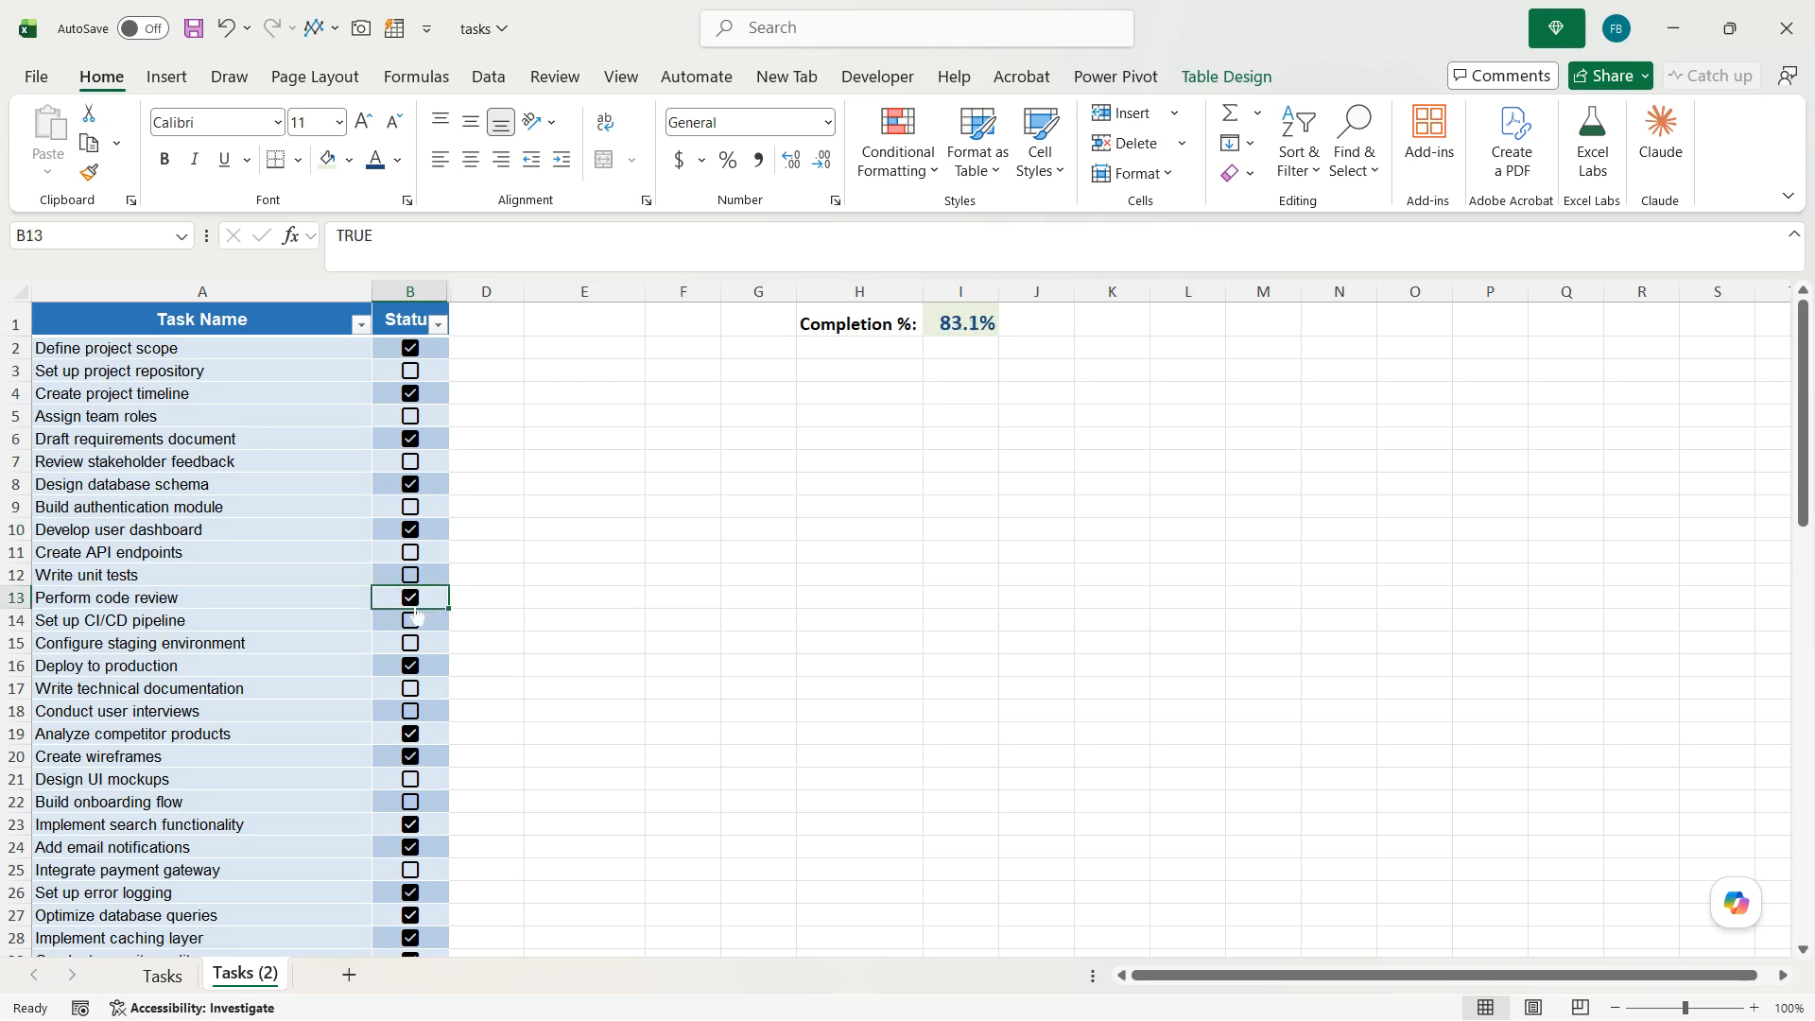
{"action": "left_click", "coordinate": [412, 643]}
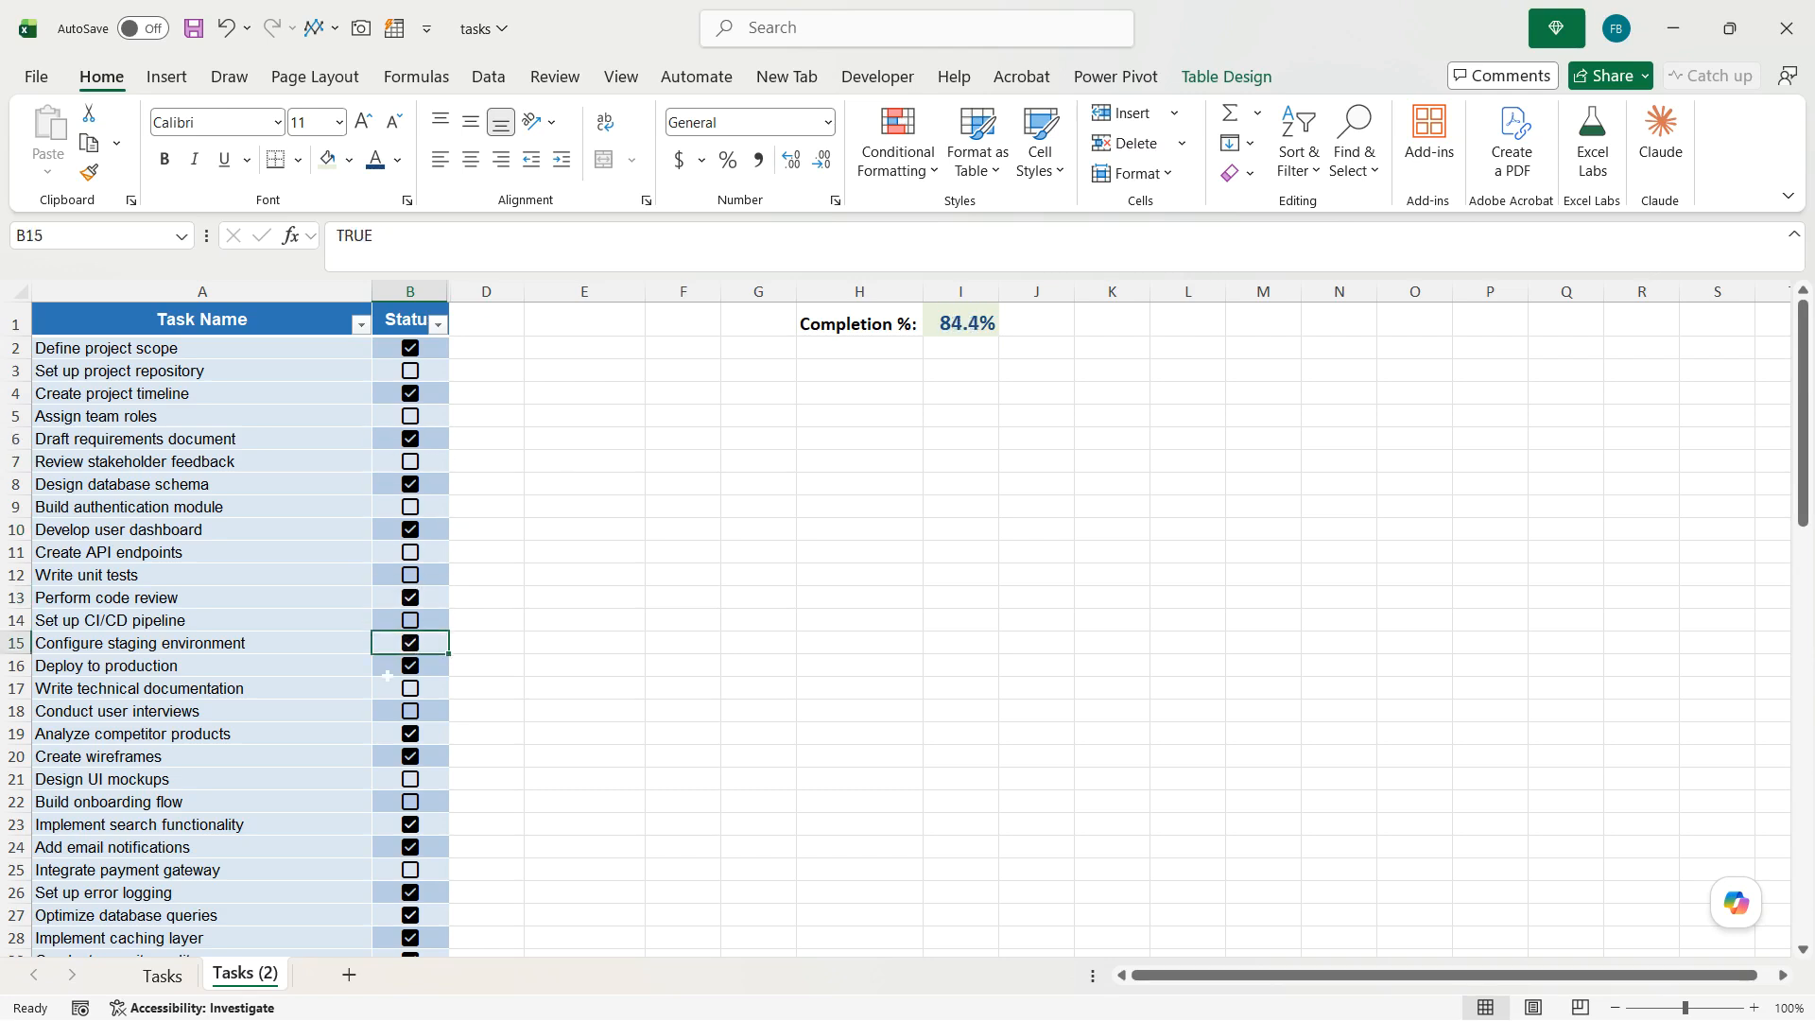
Add a "Status" header in cell B1 of the Tasks sheet, beside the Task Name column
{"action": "left_click", "coordinate": [170, 975]}
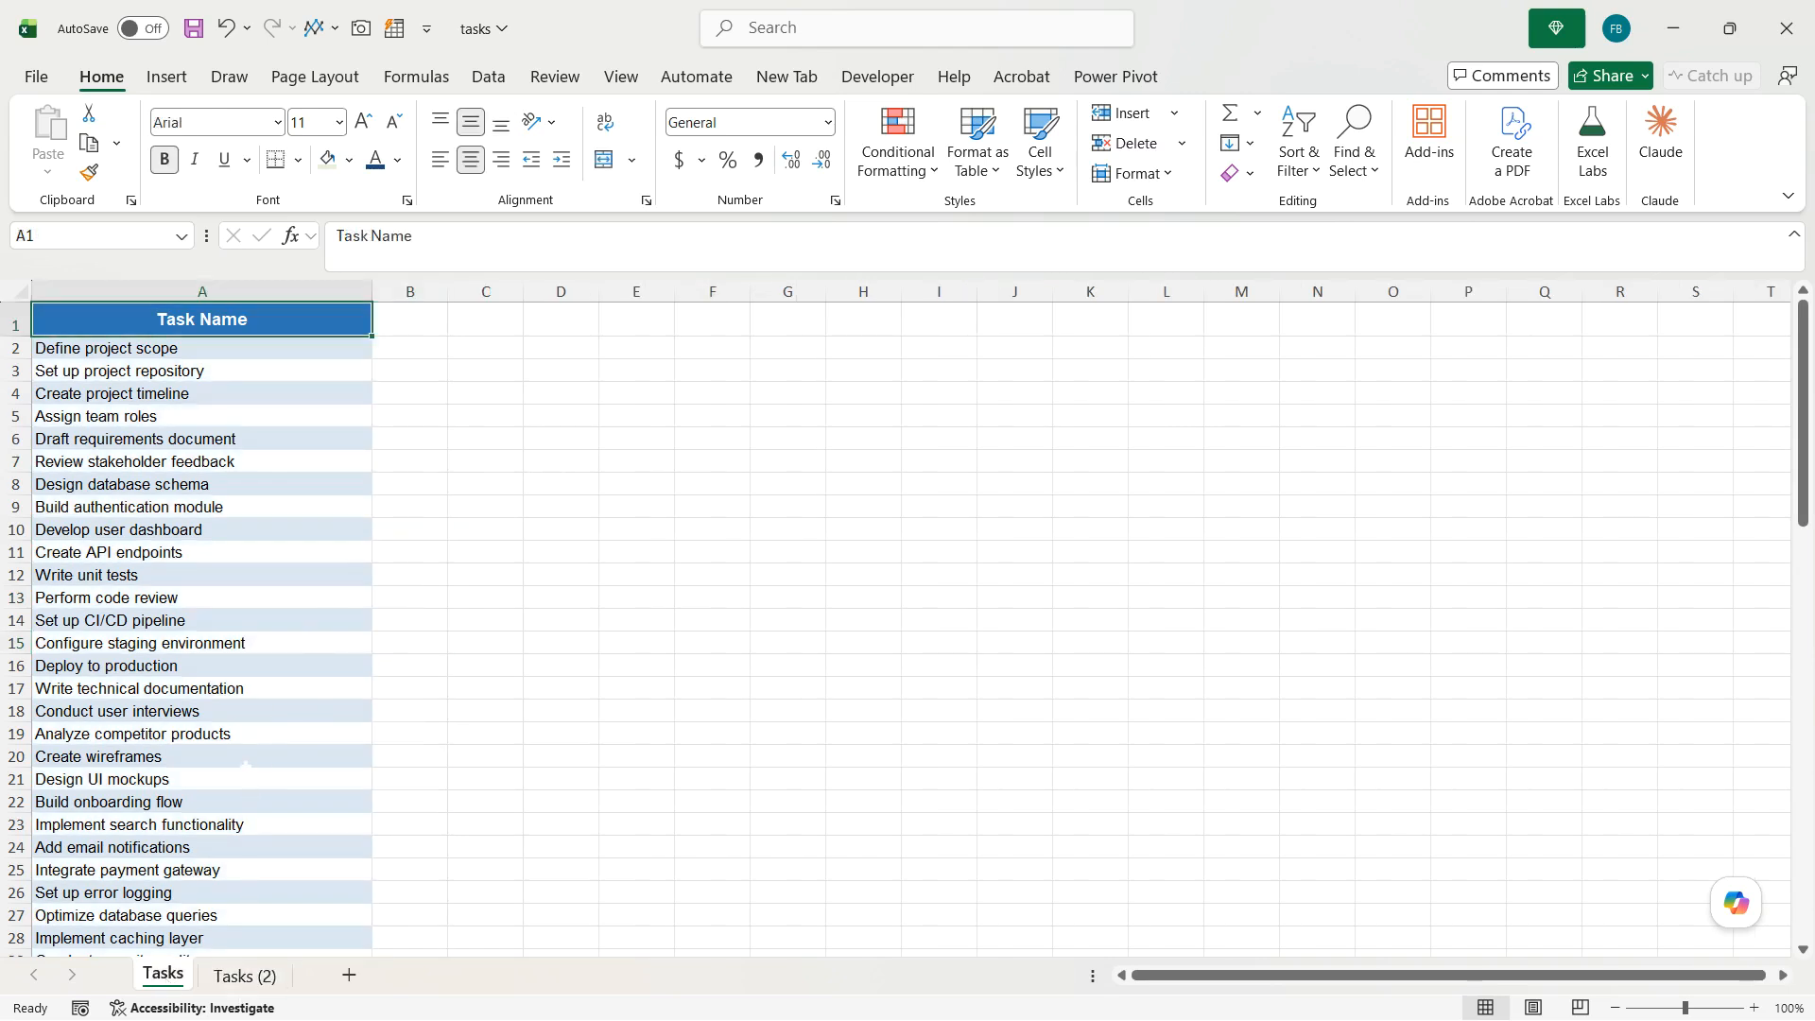
{"action": "left_click", "coordinate": [244, 976]}
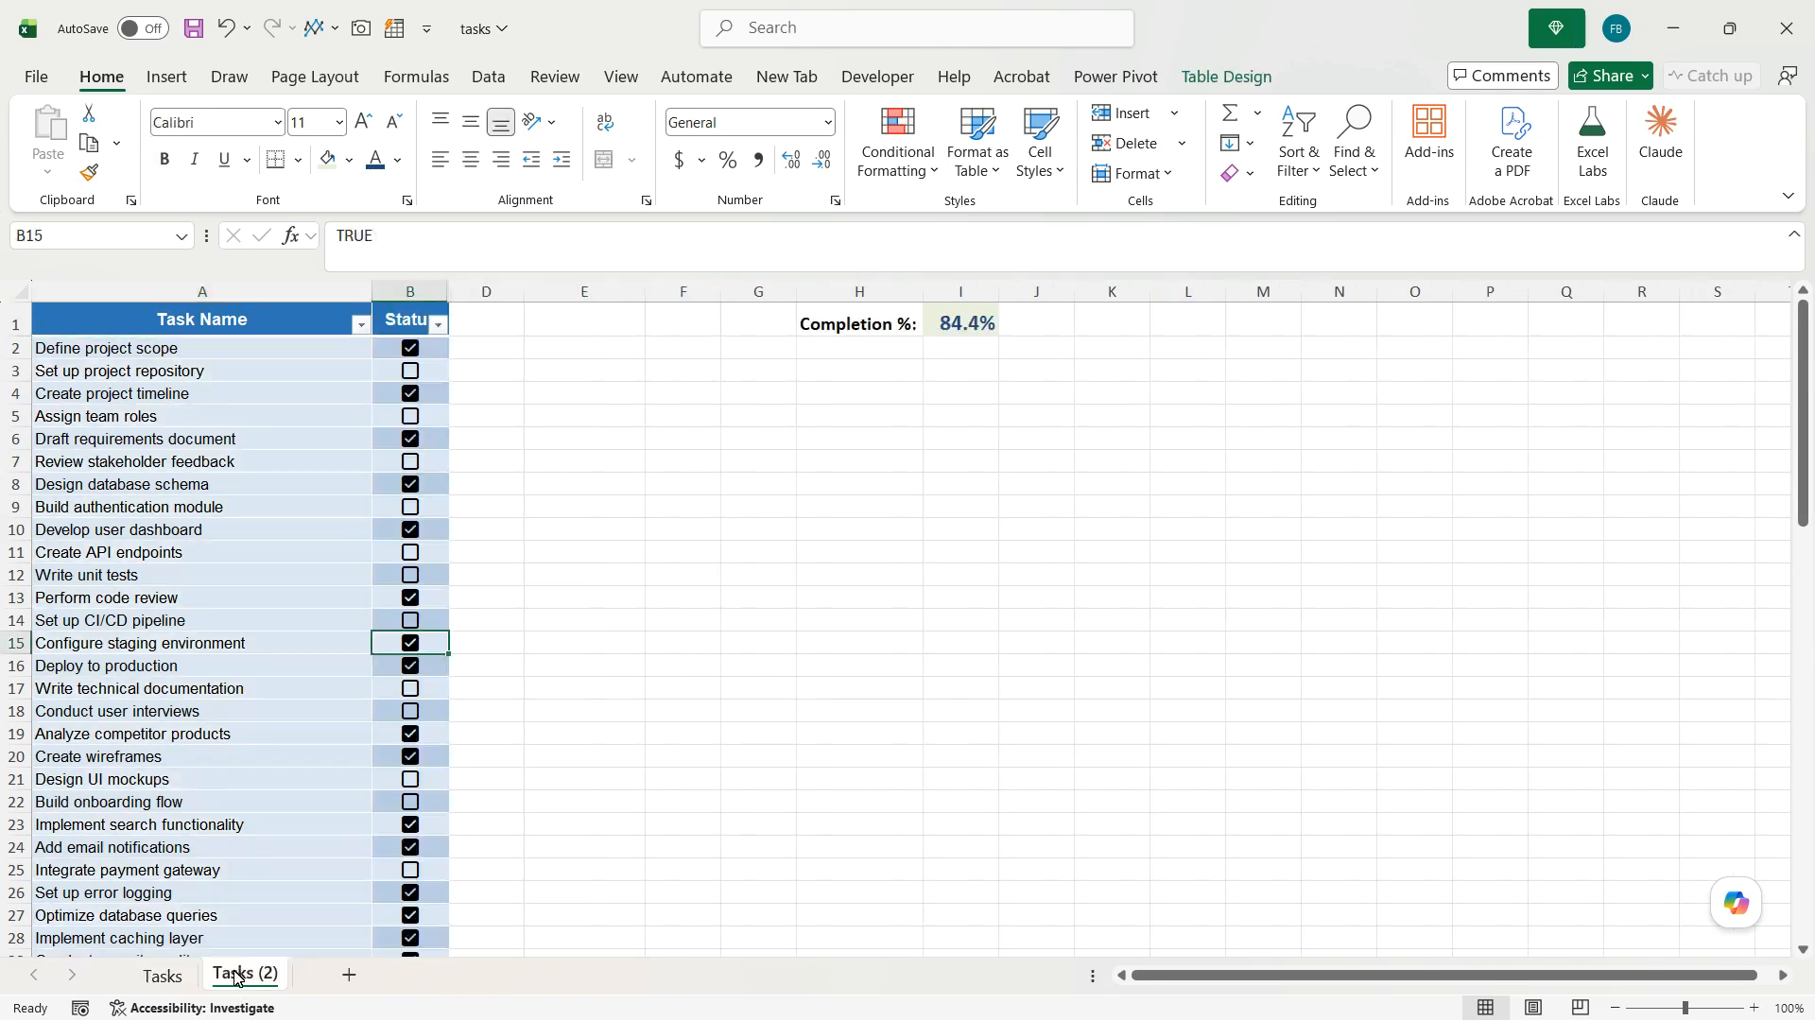
{"action": "left_click", "coordinate": [170, 979]}
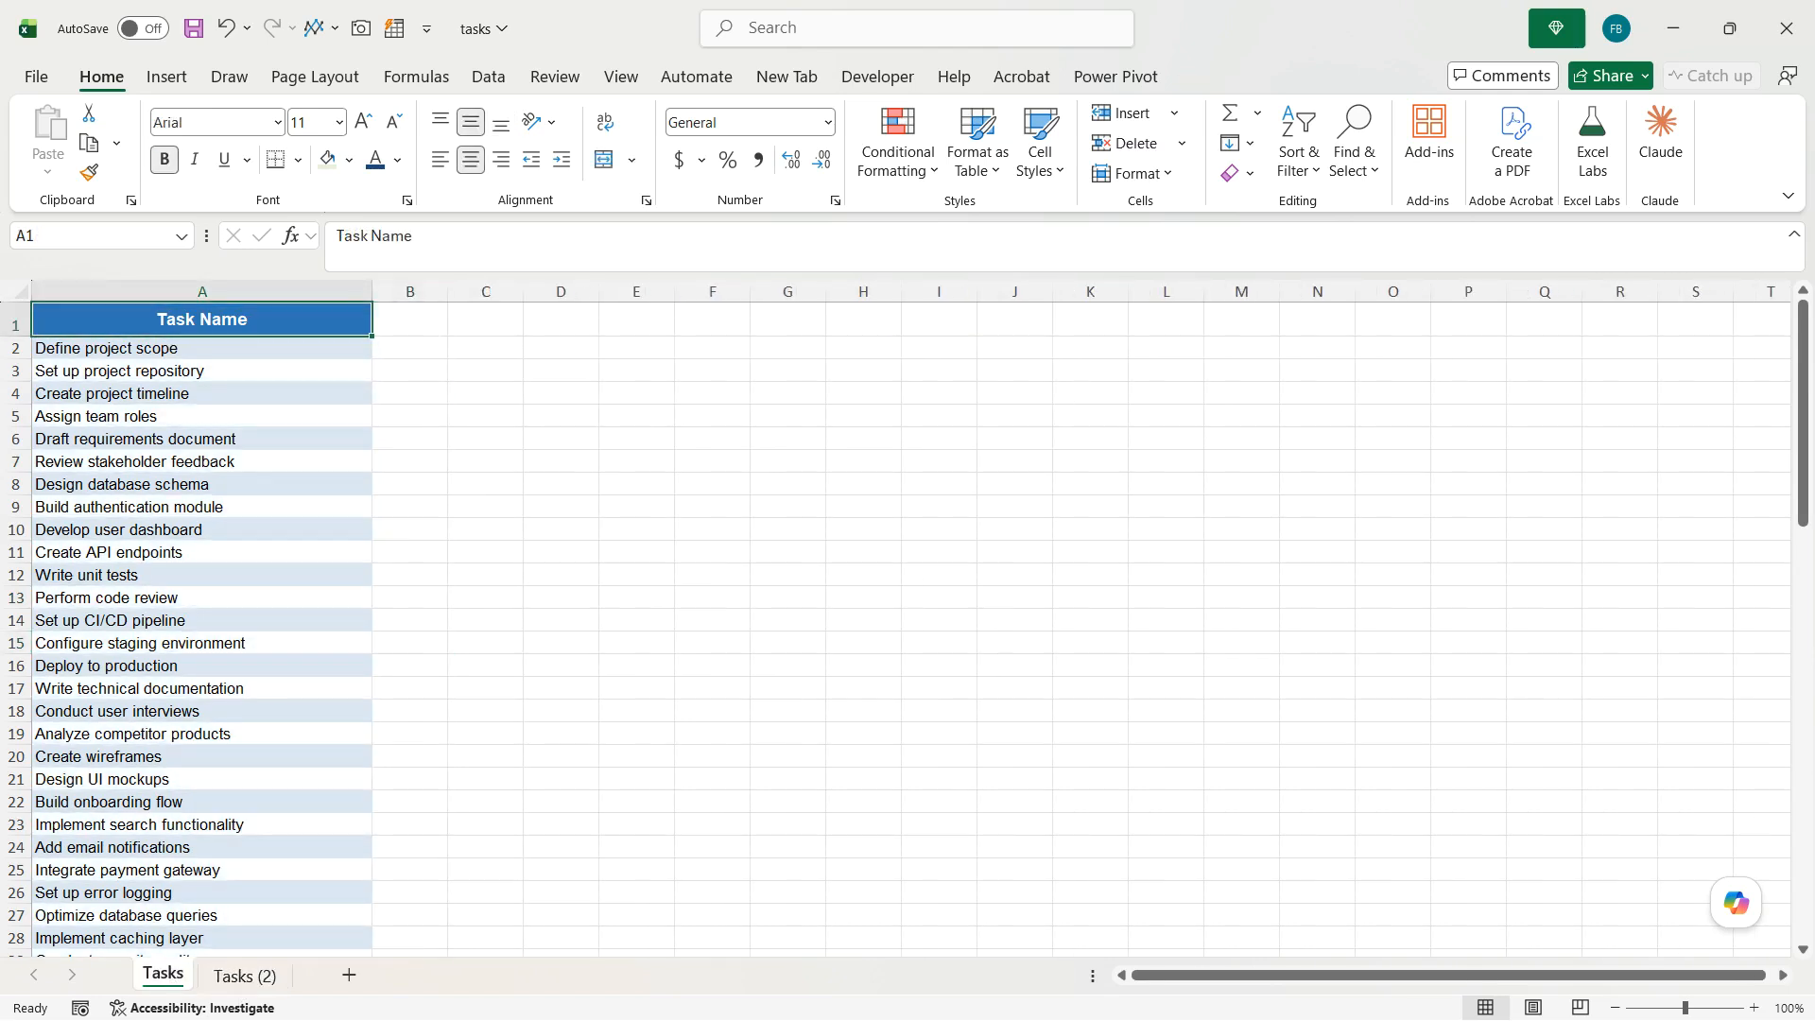
{"action": "left_click", "coordinate": [409, 319]}
{"action": "type", "text": "Sat"}
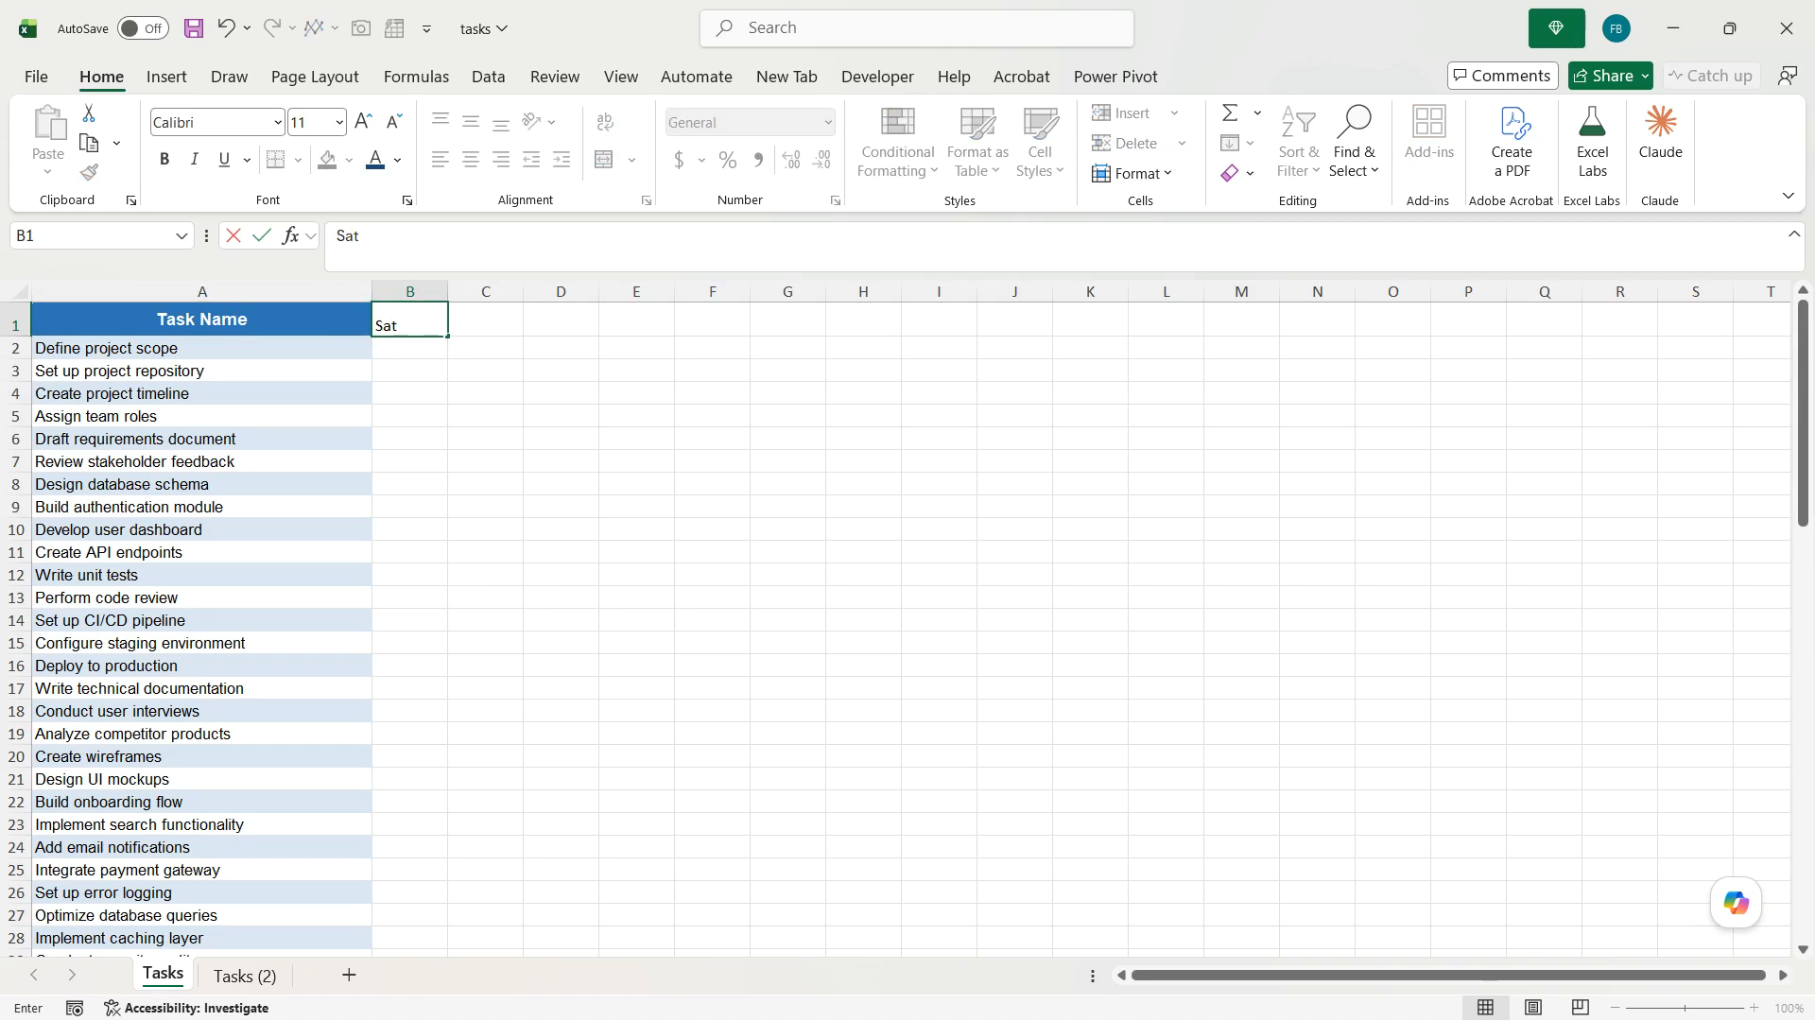
{"action": "key", "text": "BackSpace"}
{"action": "type", "text": "tatus"}
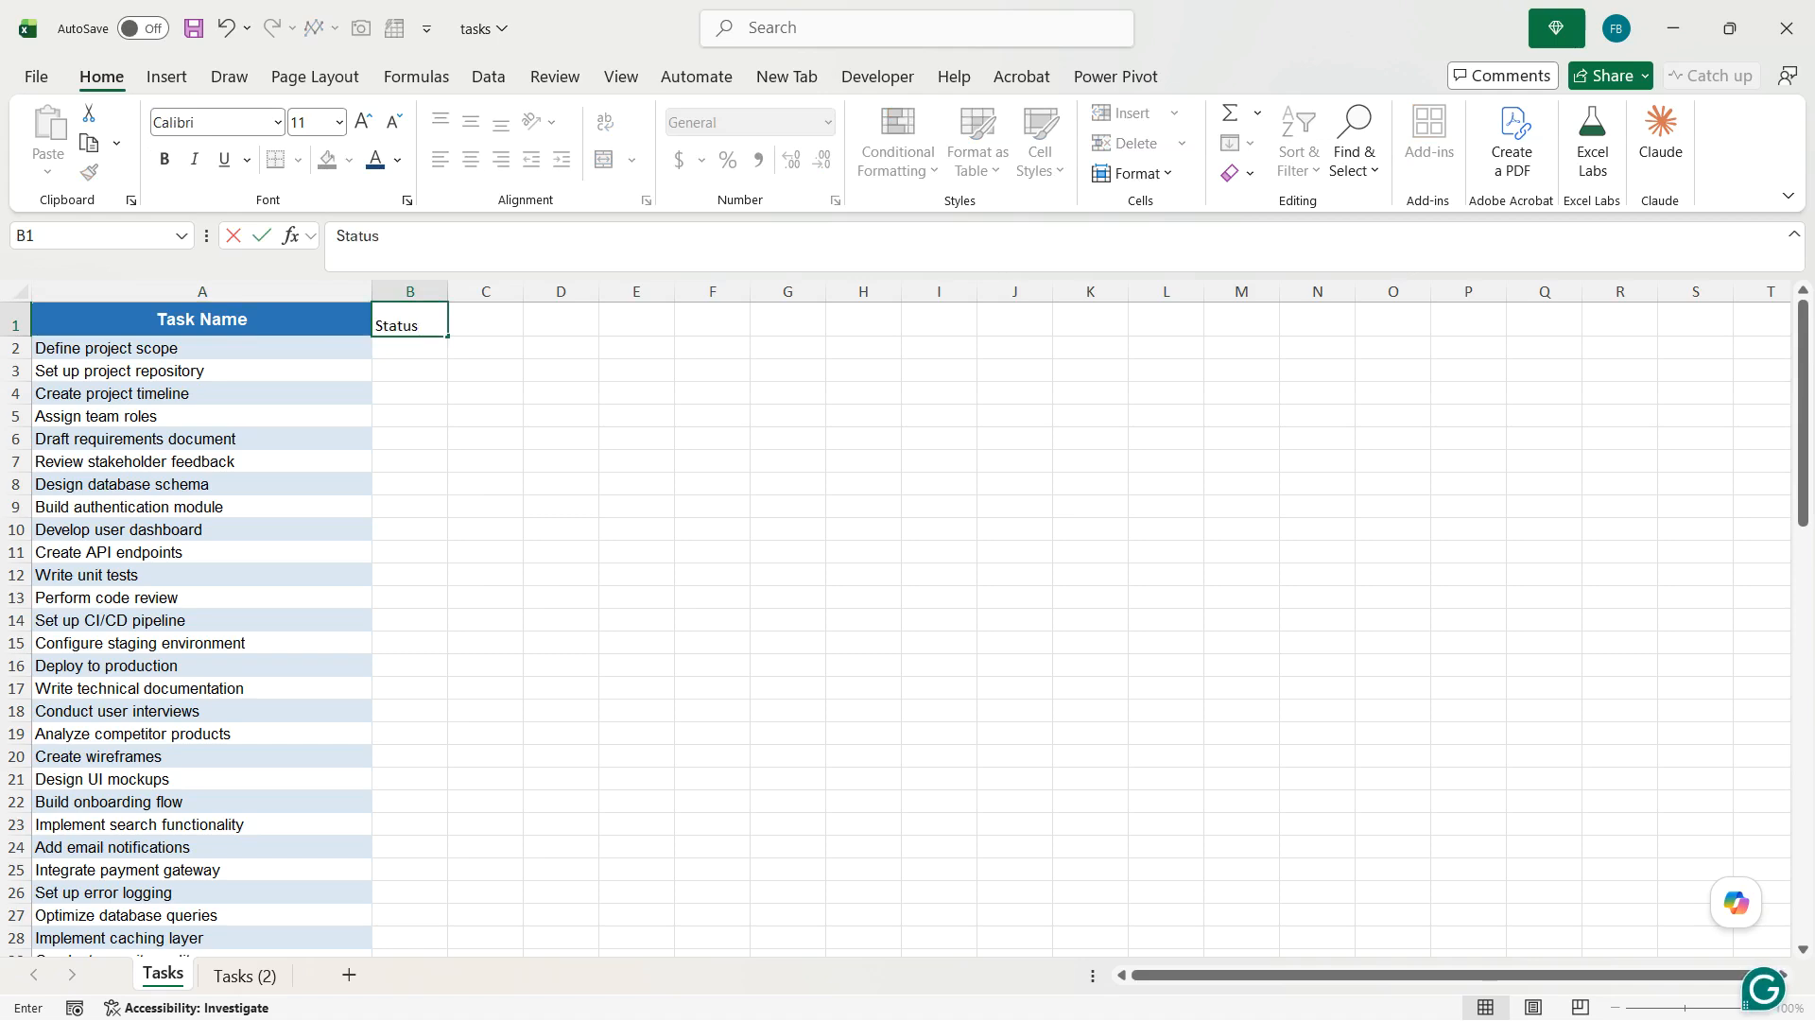
{"action": "key", "text": "Return"}
Copy the Task Name header's formatting to the Status header with Format Painter
{"action": "left_click", "coordinate": [345, 328]}
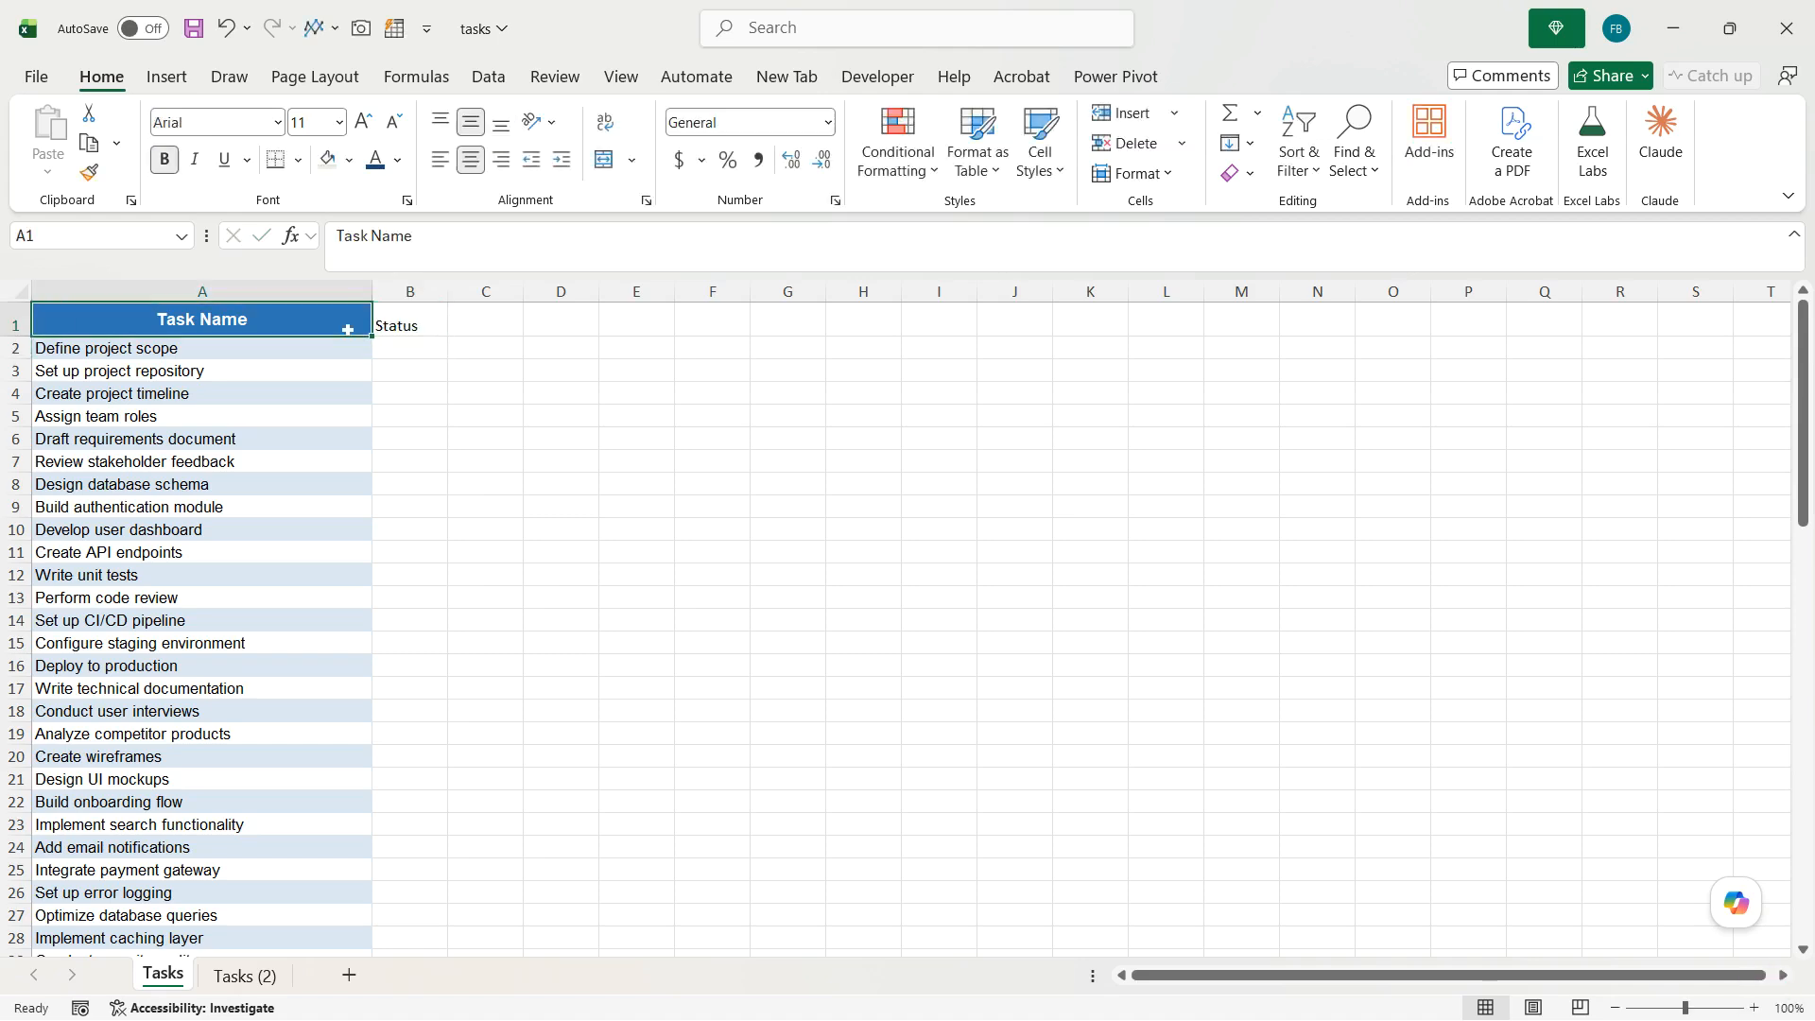
{"action": "left_click", "coordinate": [90, 173]}
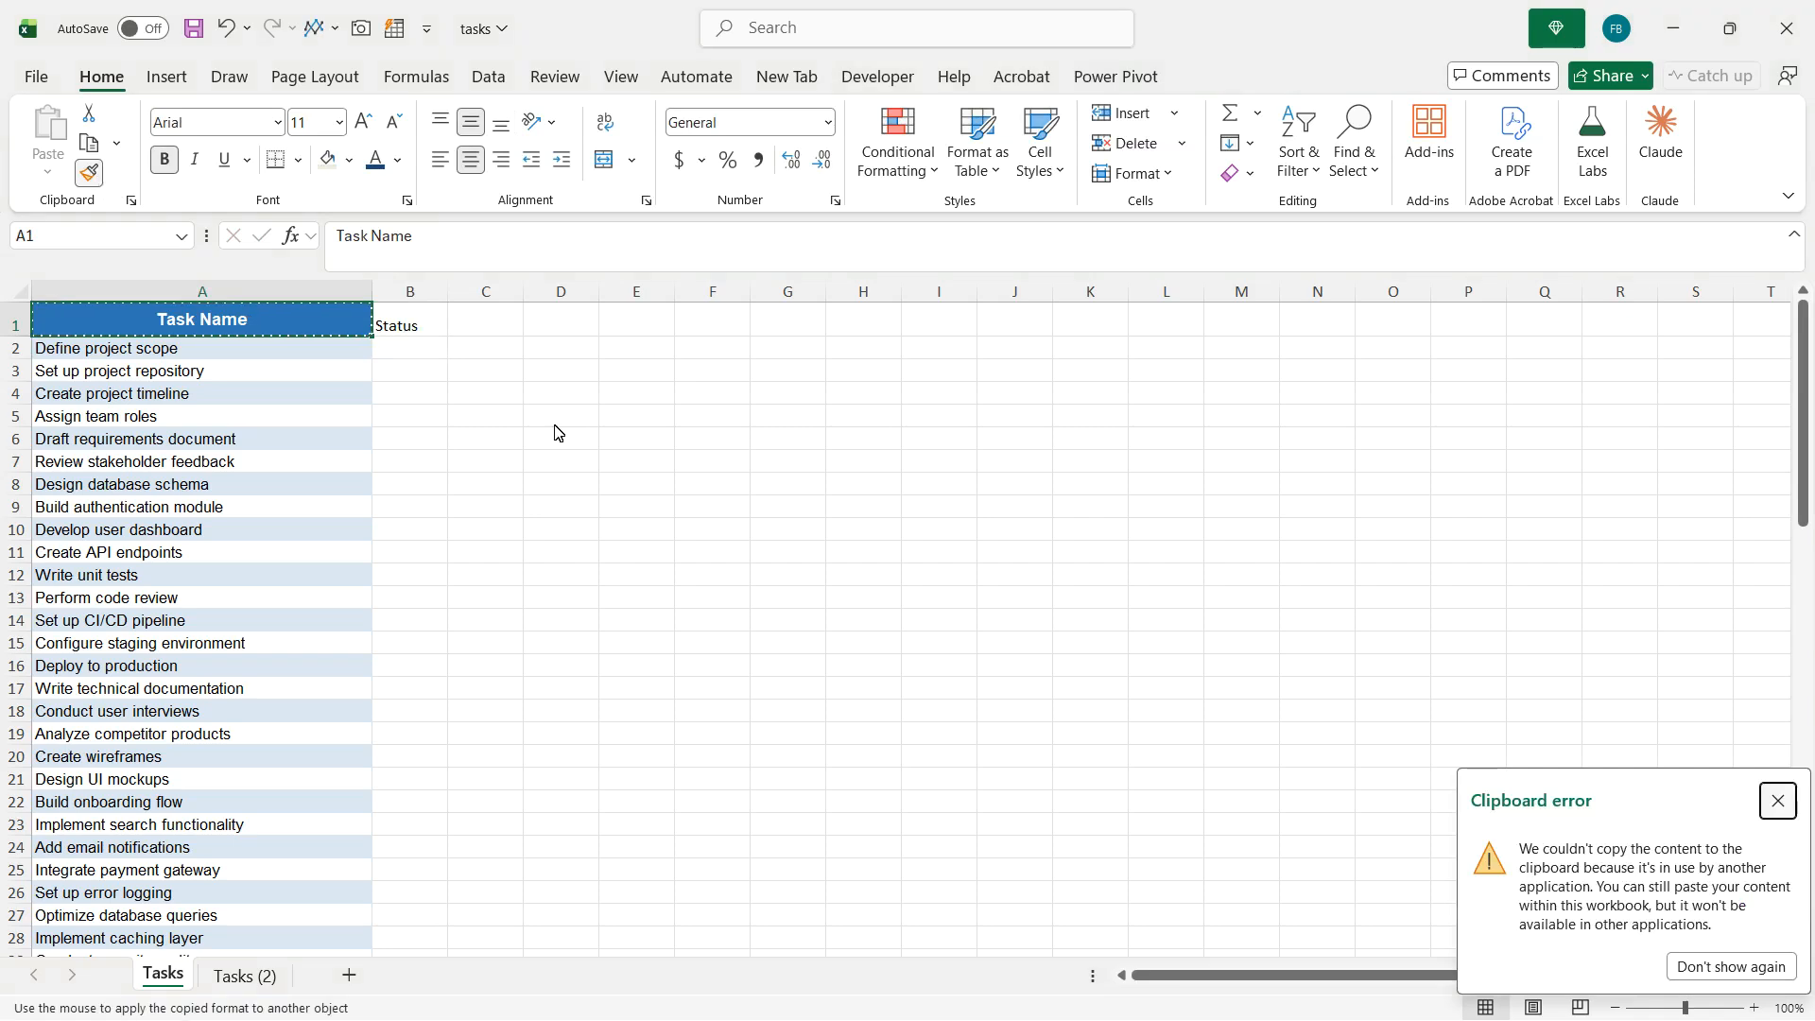
{"action": "left_click", "coordinate": [402, 324]}
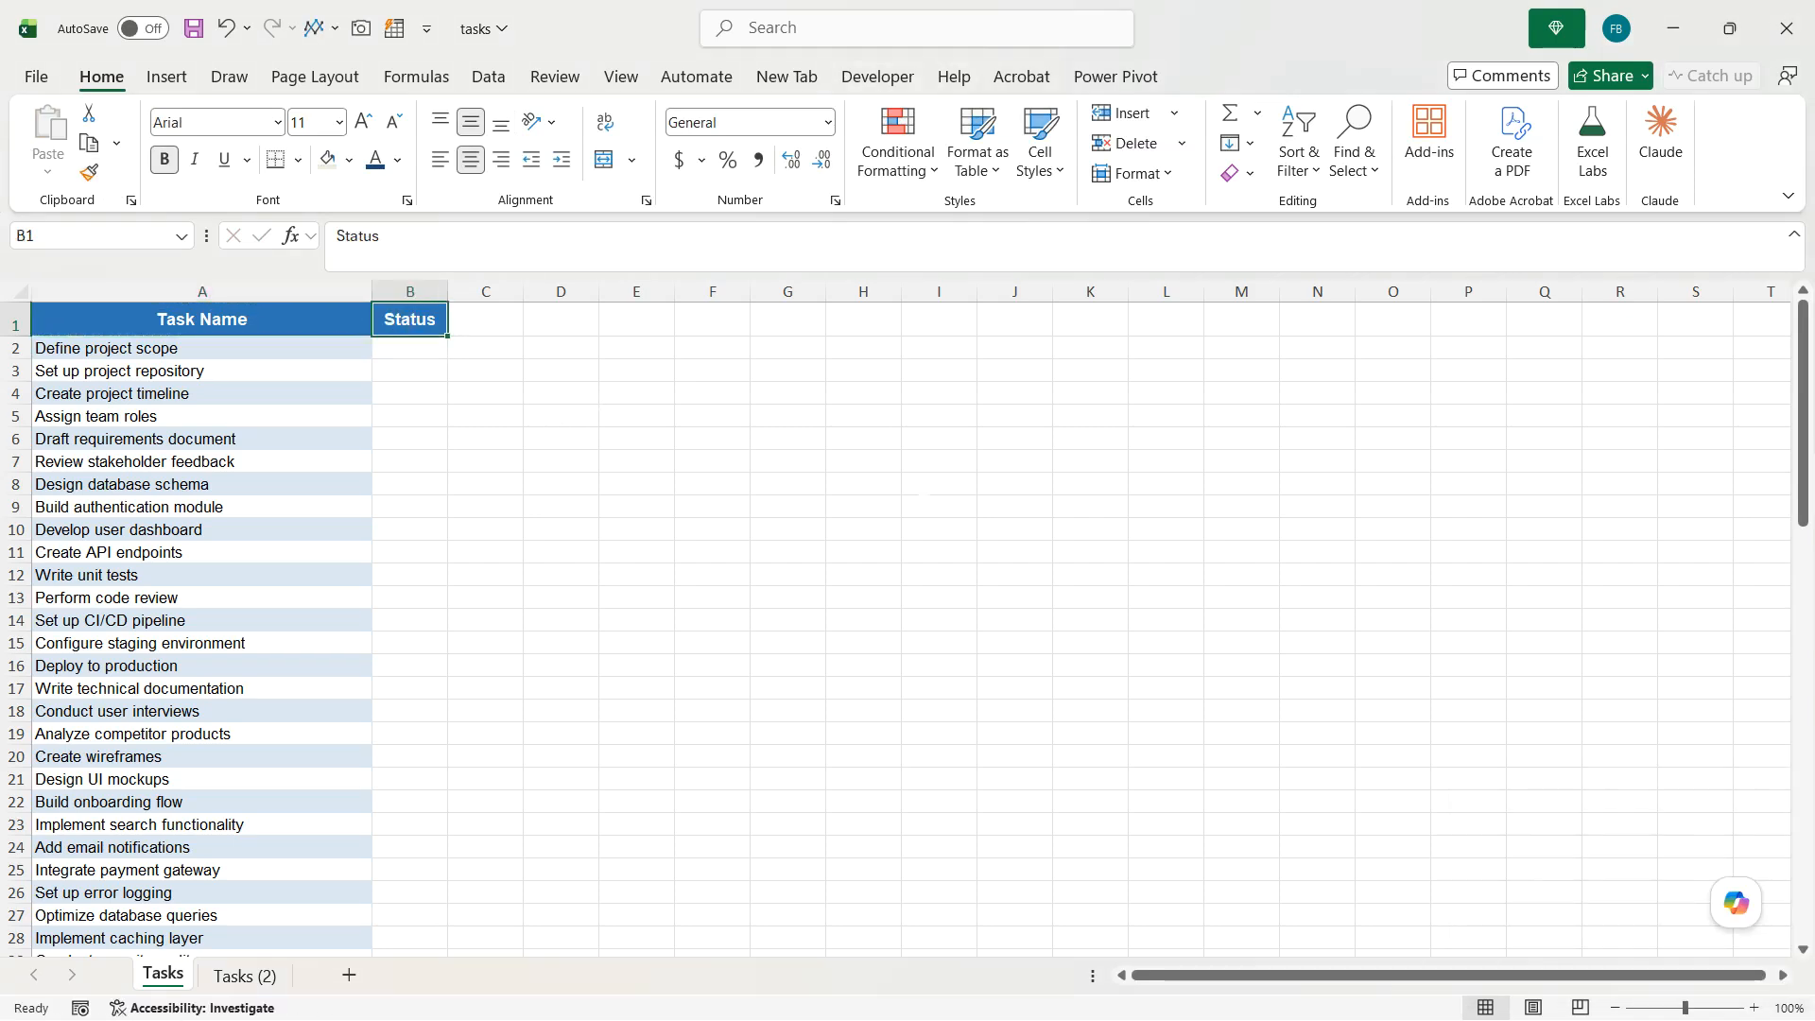
{"action": "left_click", "coordinate": [485, 462]}
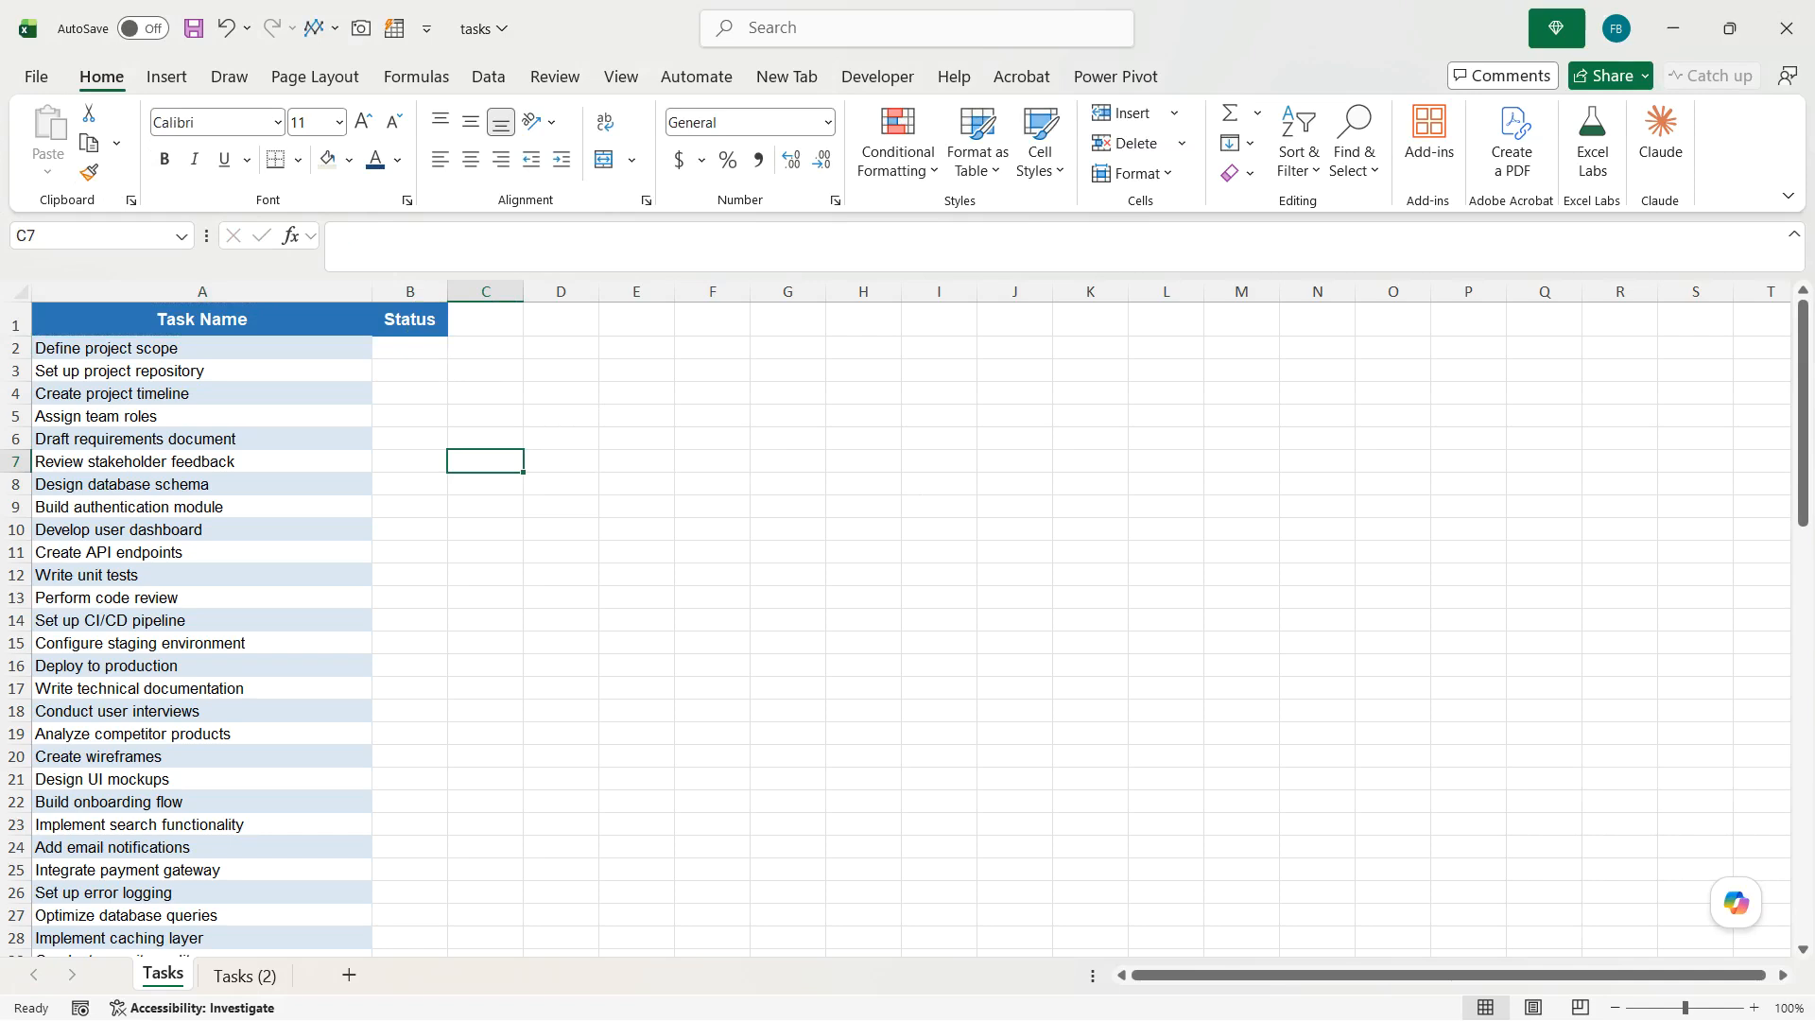
Convert the task list range A1:B78 into a table with headers
{"action": "left_click", "coordinate": [201, 371]}
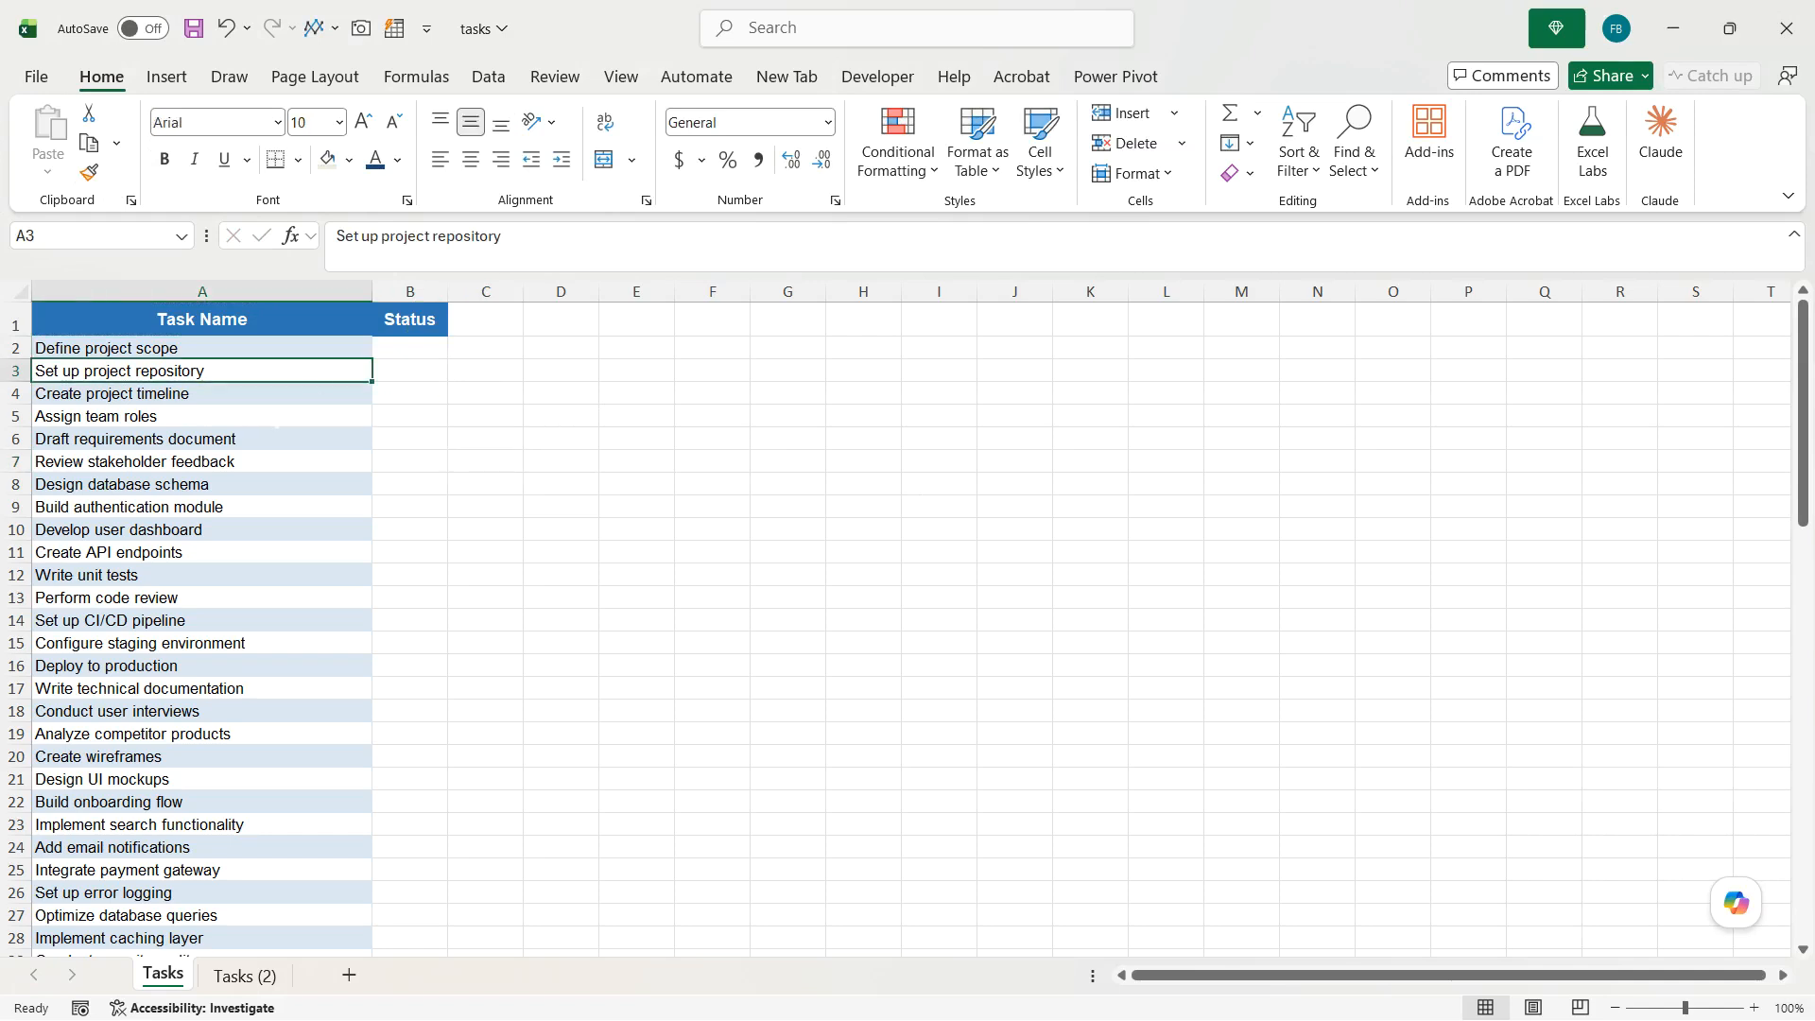
{"action": "key", "text": "ctrl+t"}
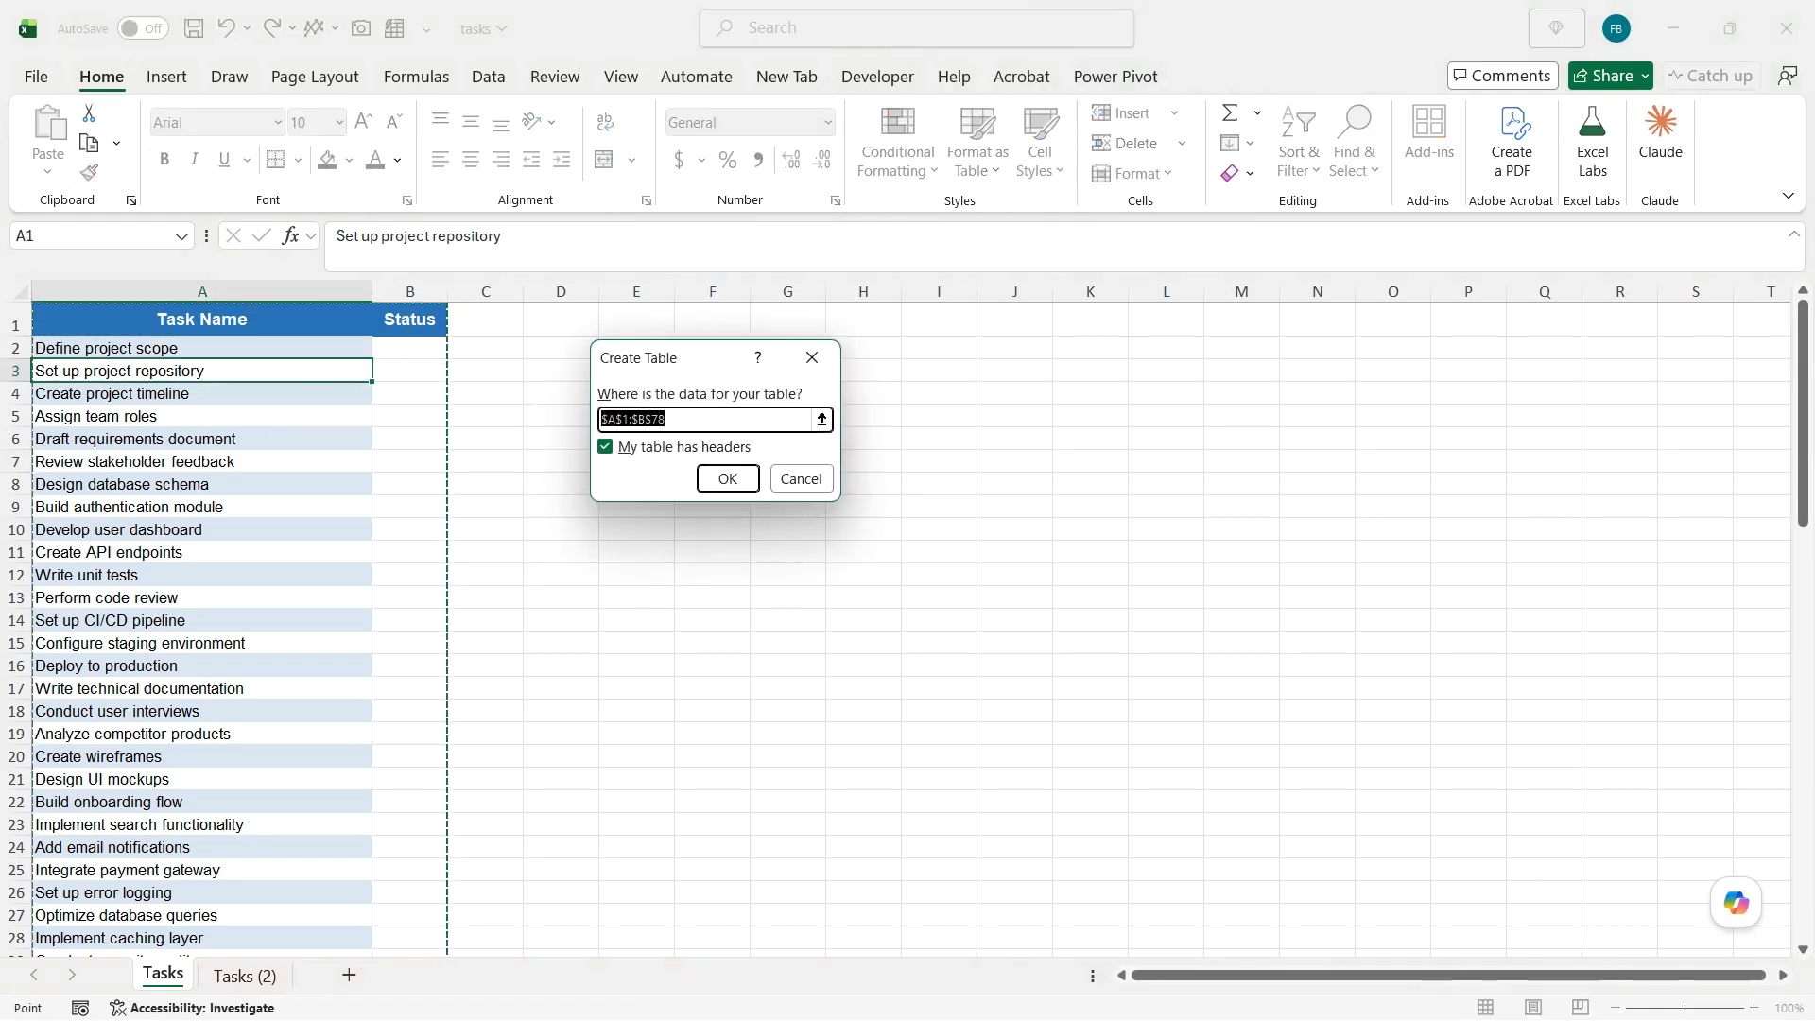
{"action": "left_click", "coordinate": [728, 478]}
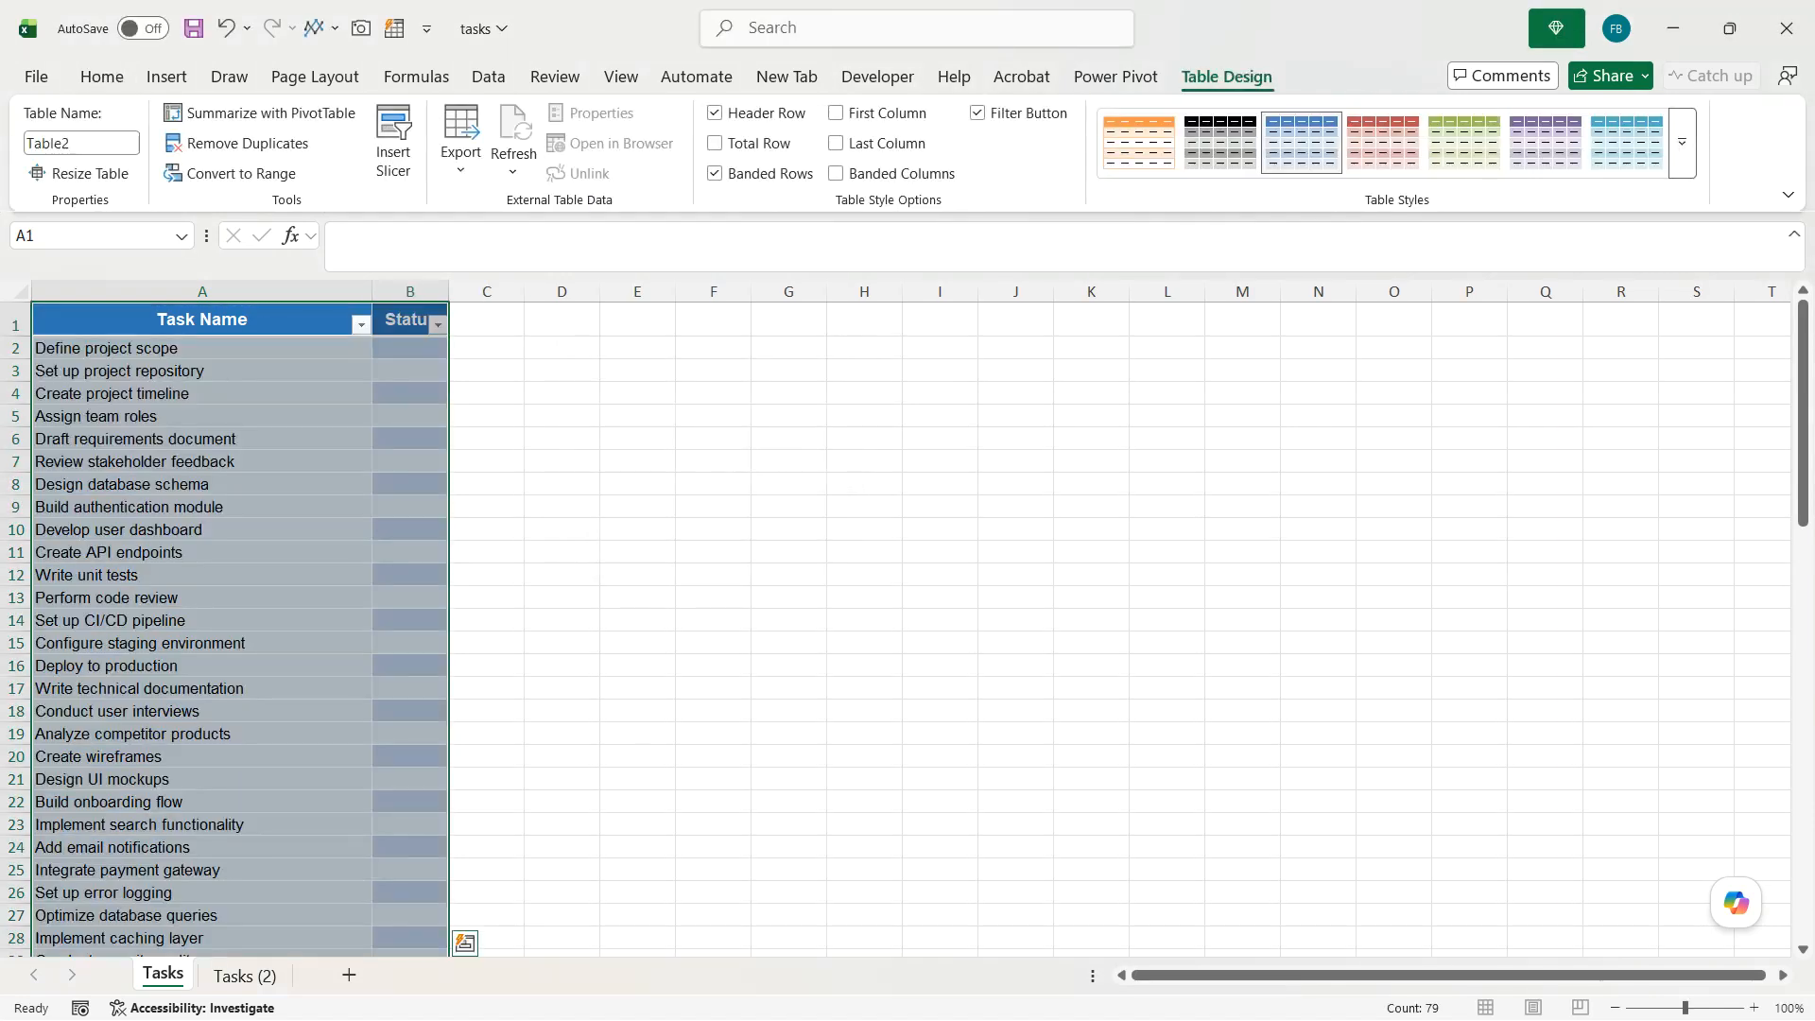
Insert checkboxes in all Status cells of the table, from B2 to B78
{"action": "left_click", "coordinate": [427, 358]}
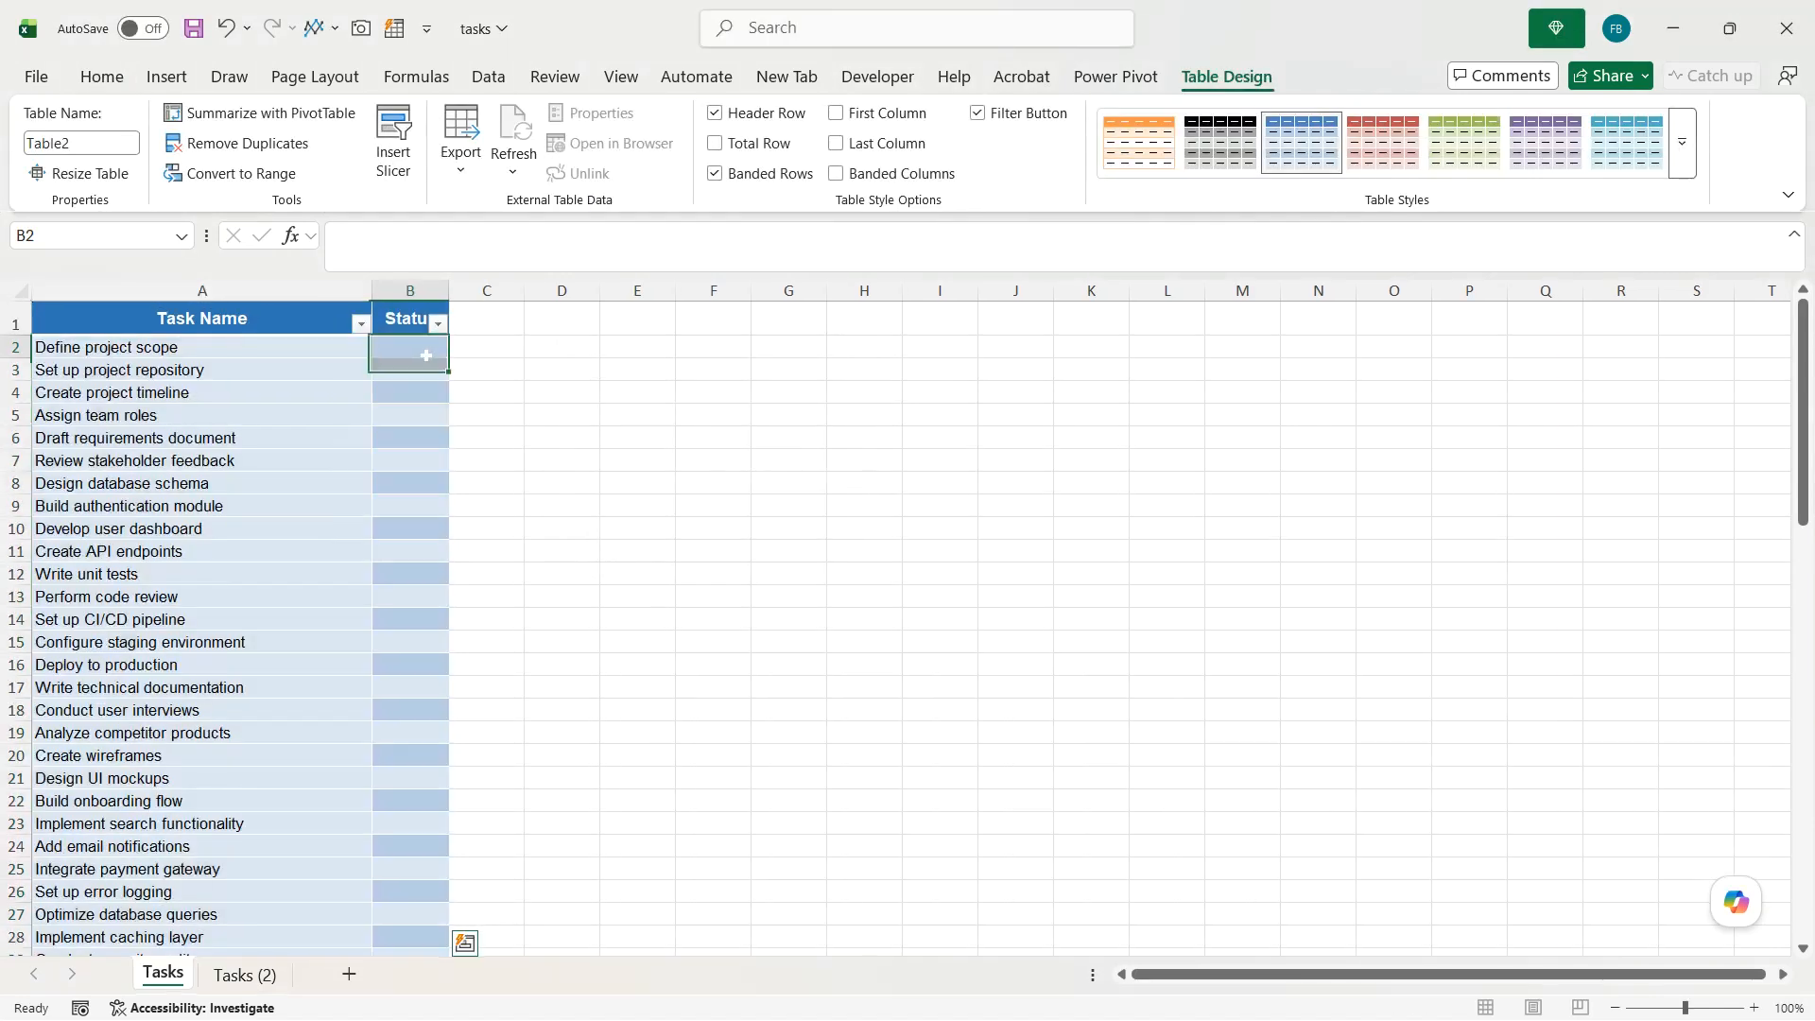
{"action": "left_click", "coordinate": [168, 81]}
{"action": "left_click", "coordinate": [101, 78]}
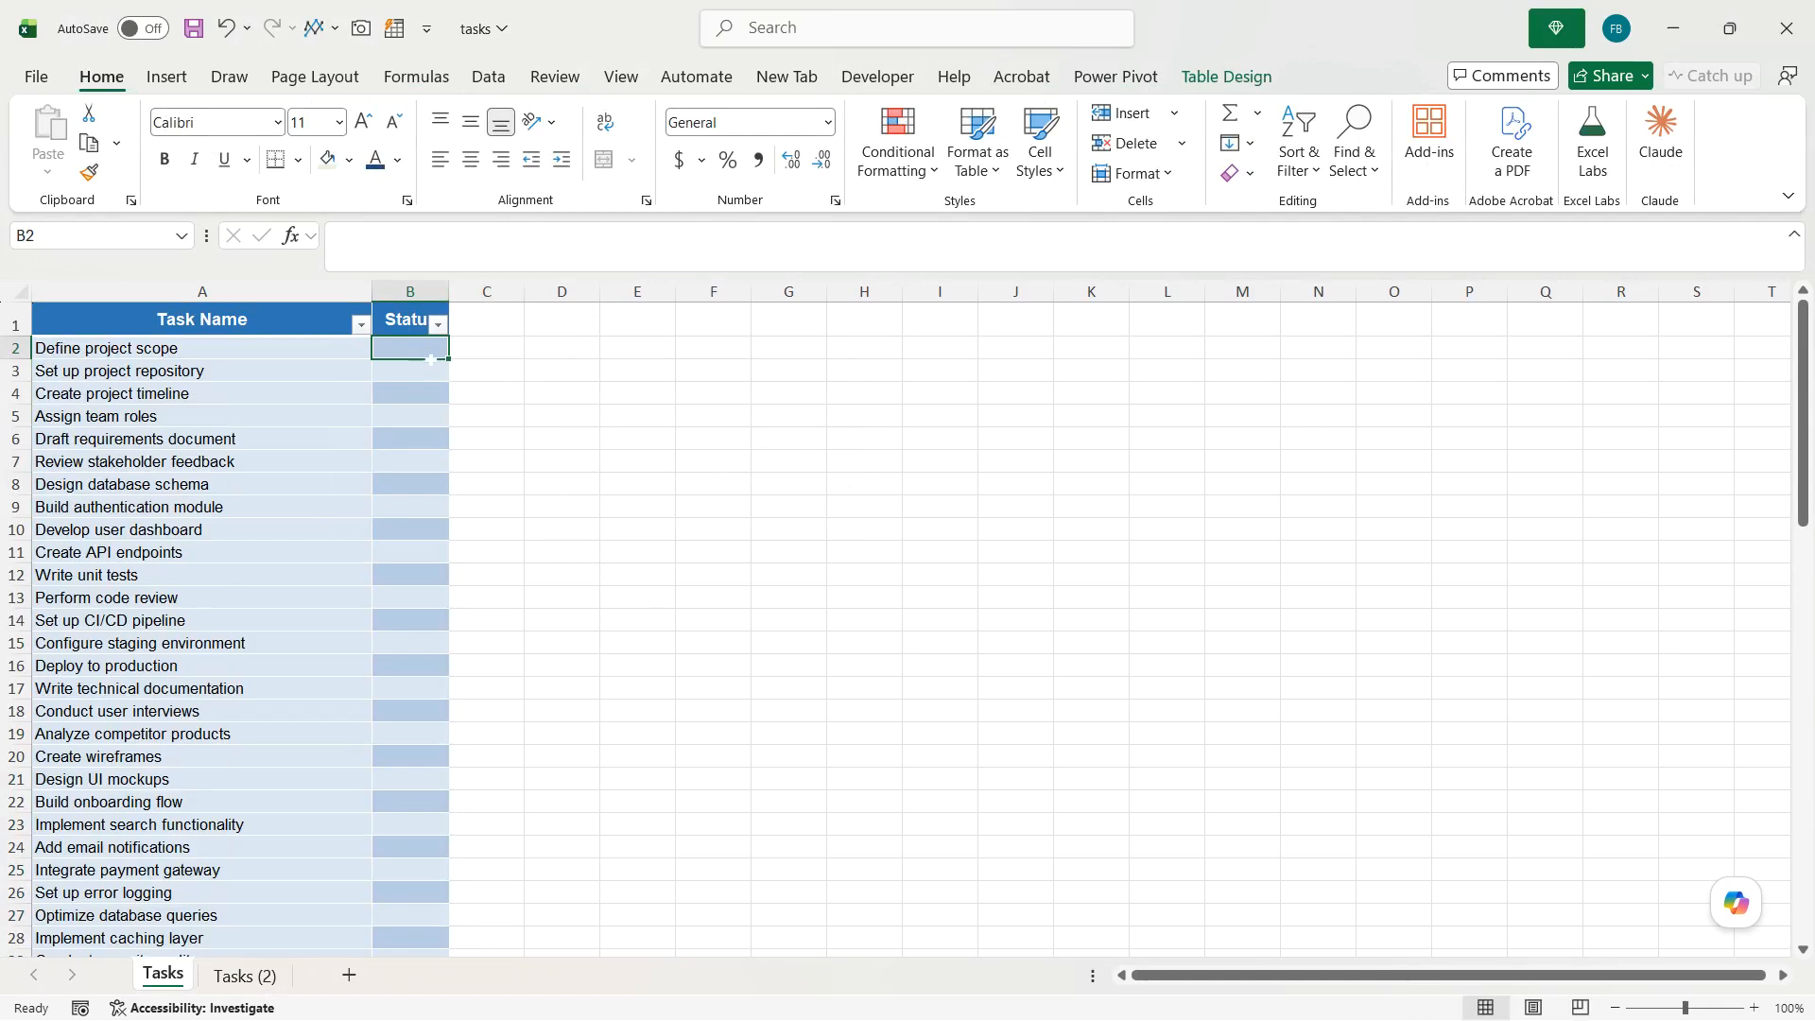
{"action": "left_click_drag", "start_coordinate": [431, 358], "coordinate": [437, 931]}
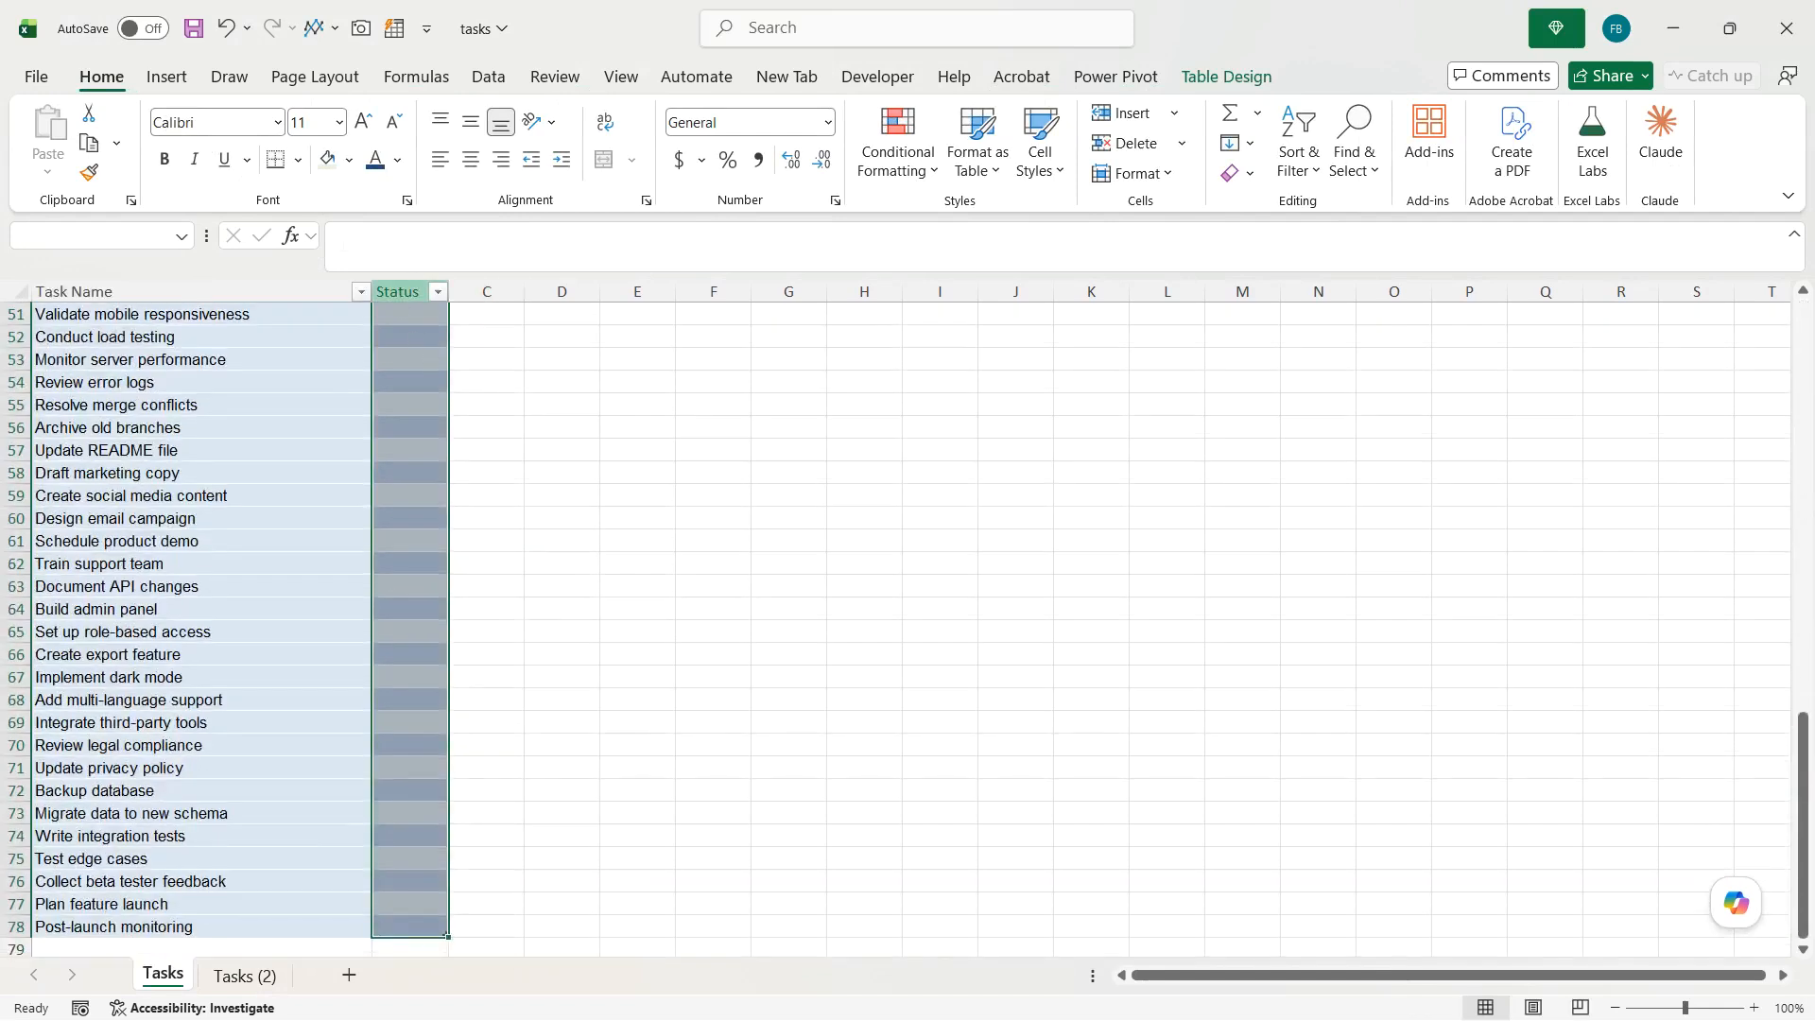
{"action": "left_click", "coordinate": [167, 80]}
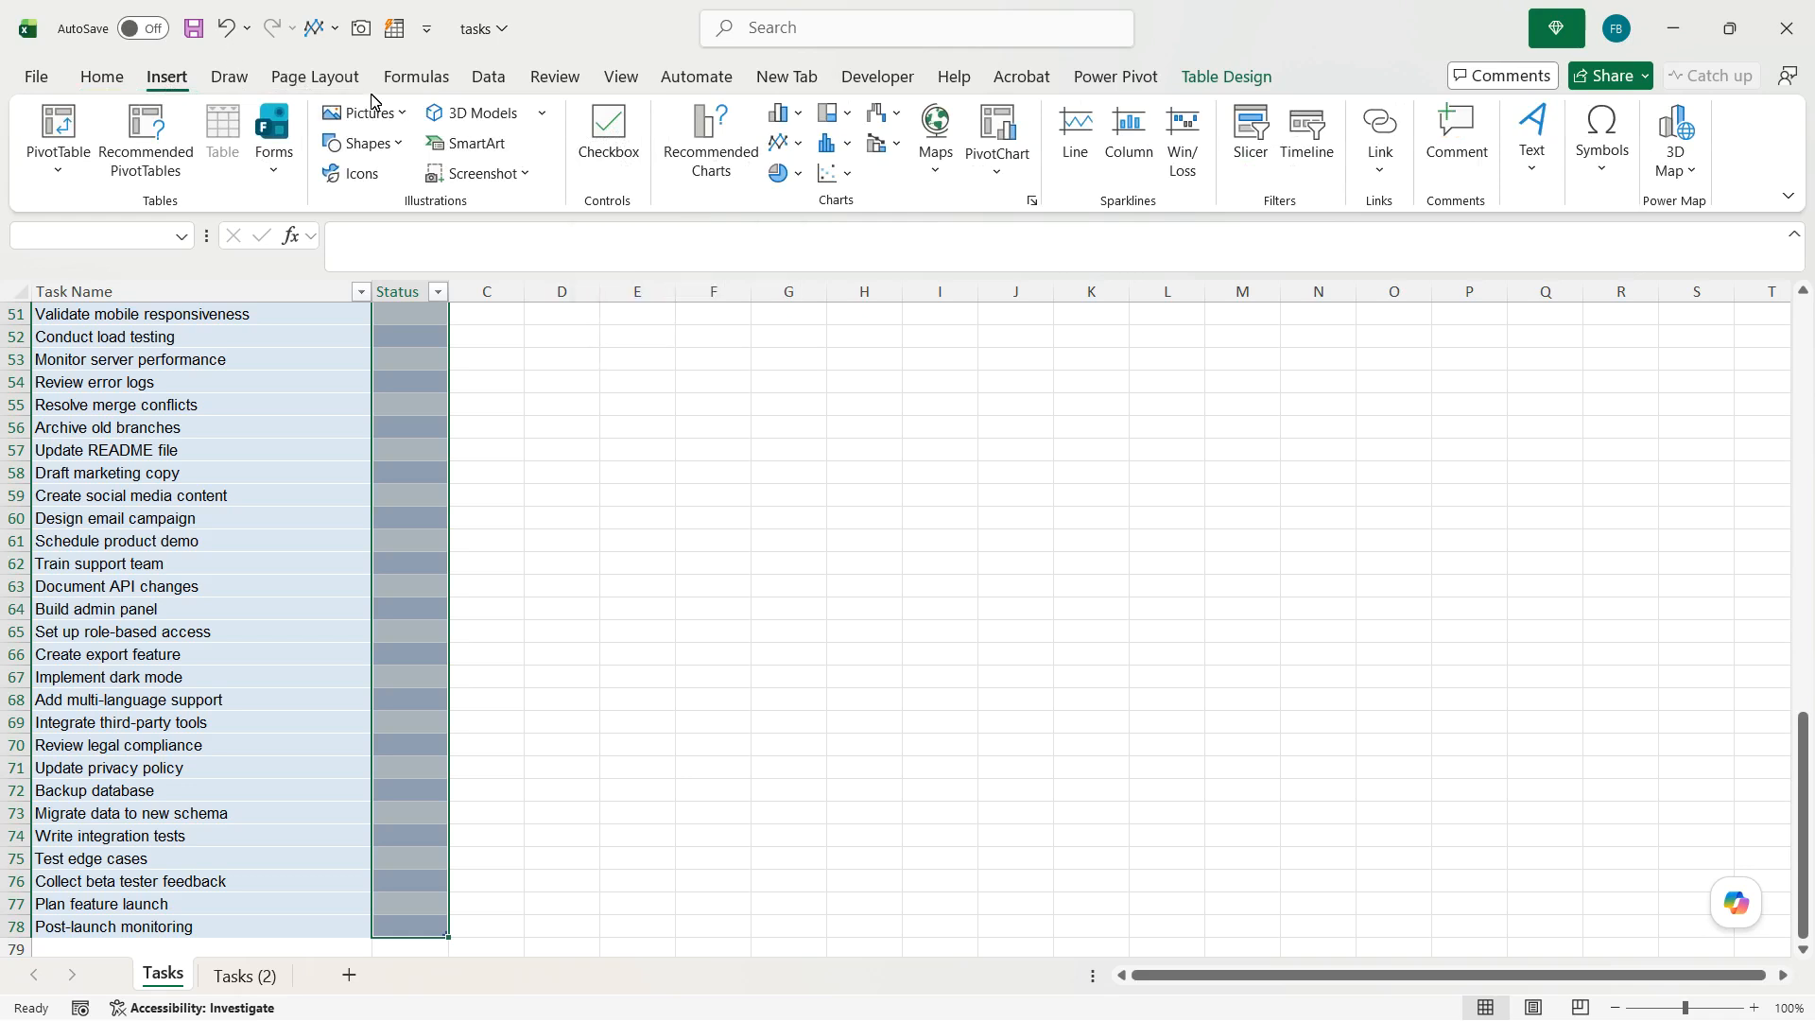
{"action": "left_click", "coordinate": [596, 130]}
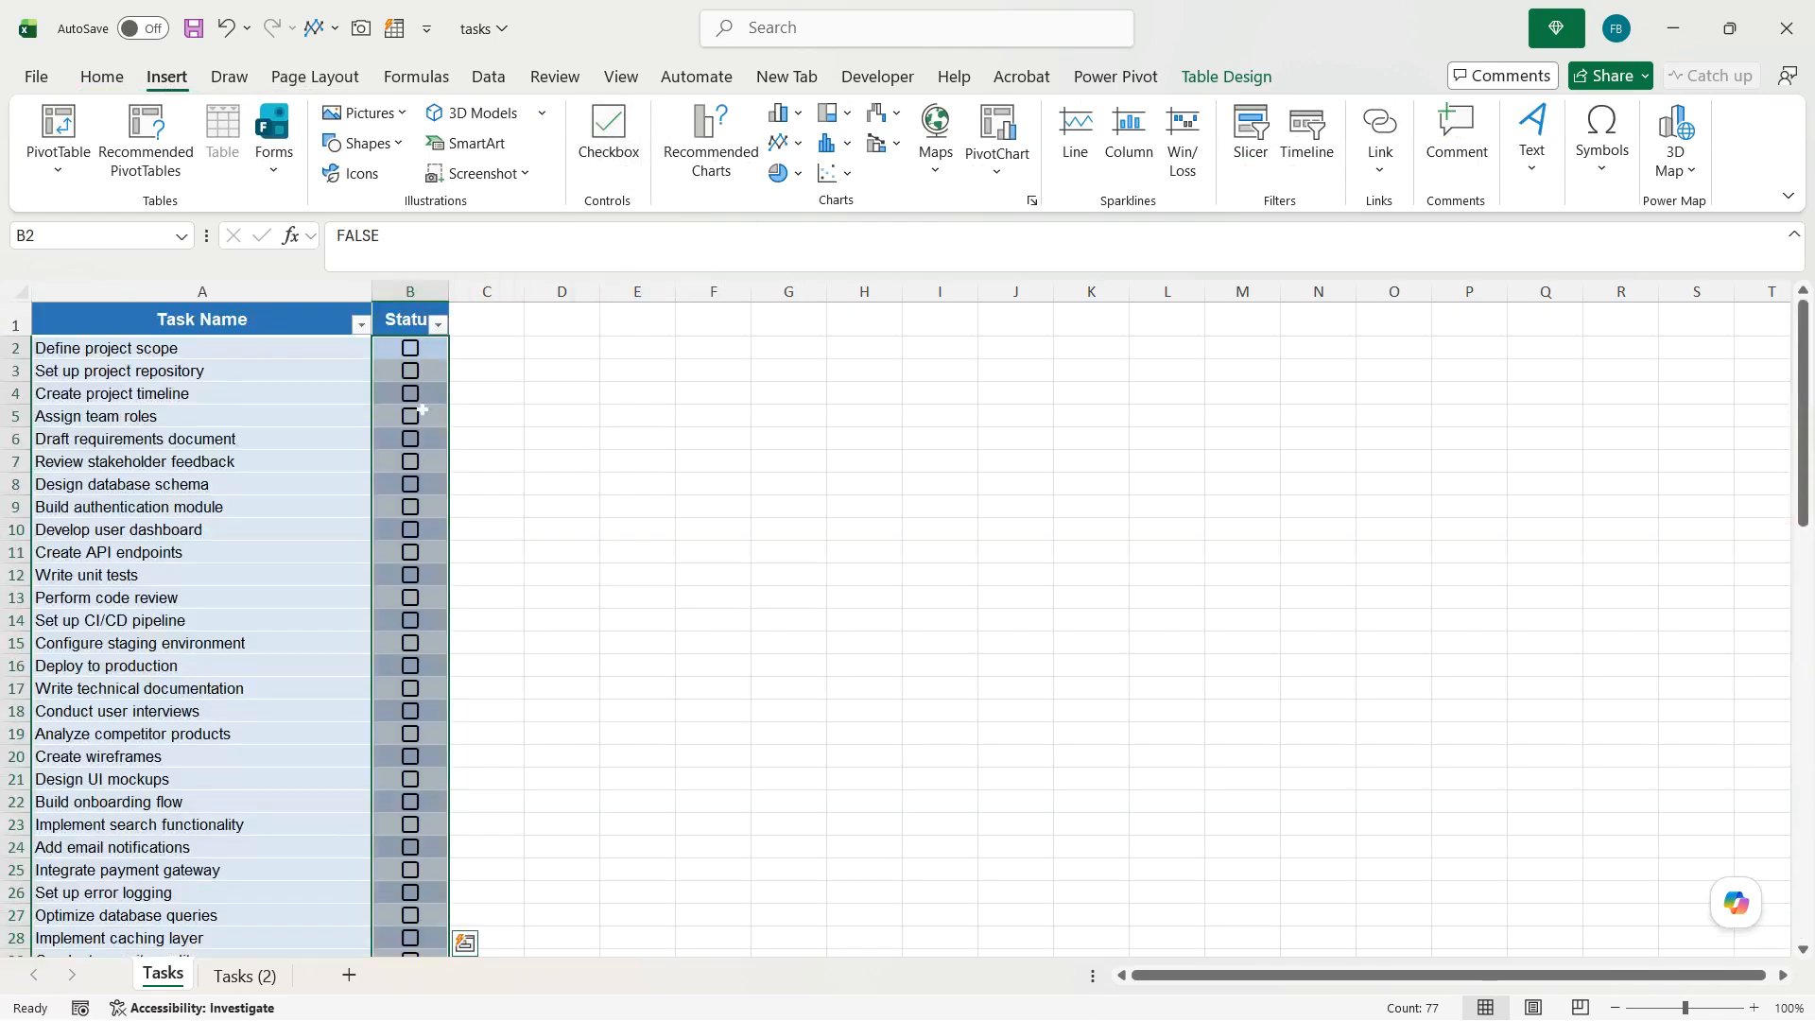
Tick the Status checkboxes for the tasks in rows 2, 5, 14, 16 and 19
{"action": "left_click", "coordinate": [417, 353]}
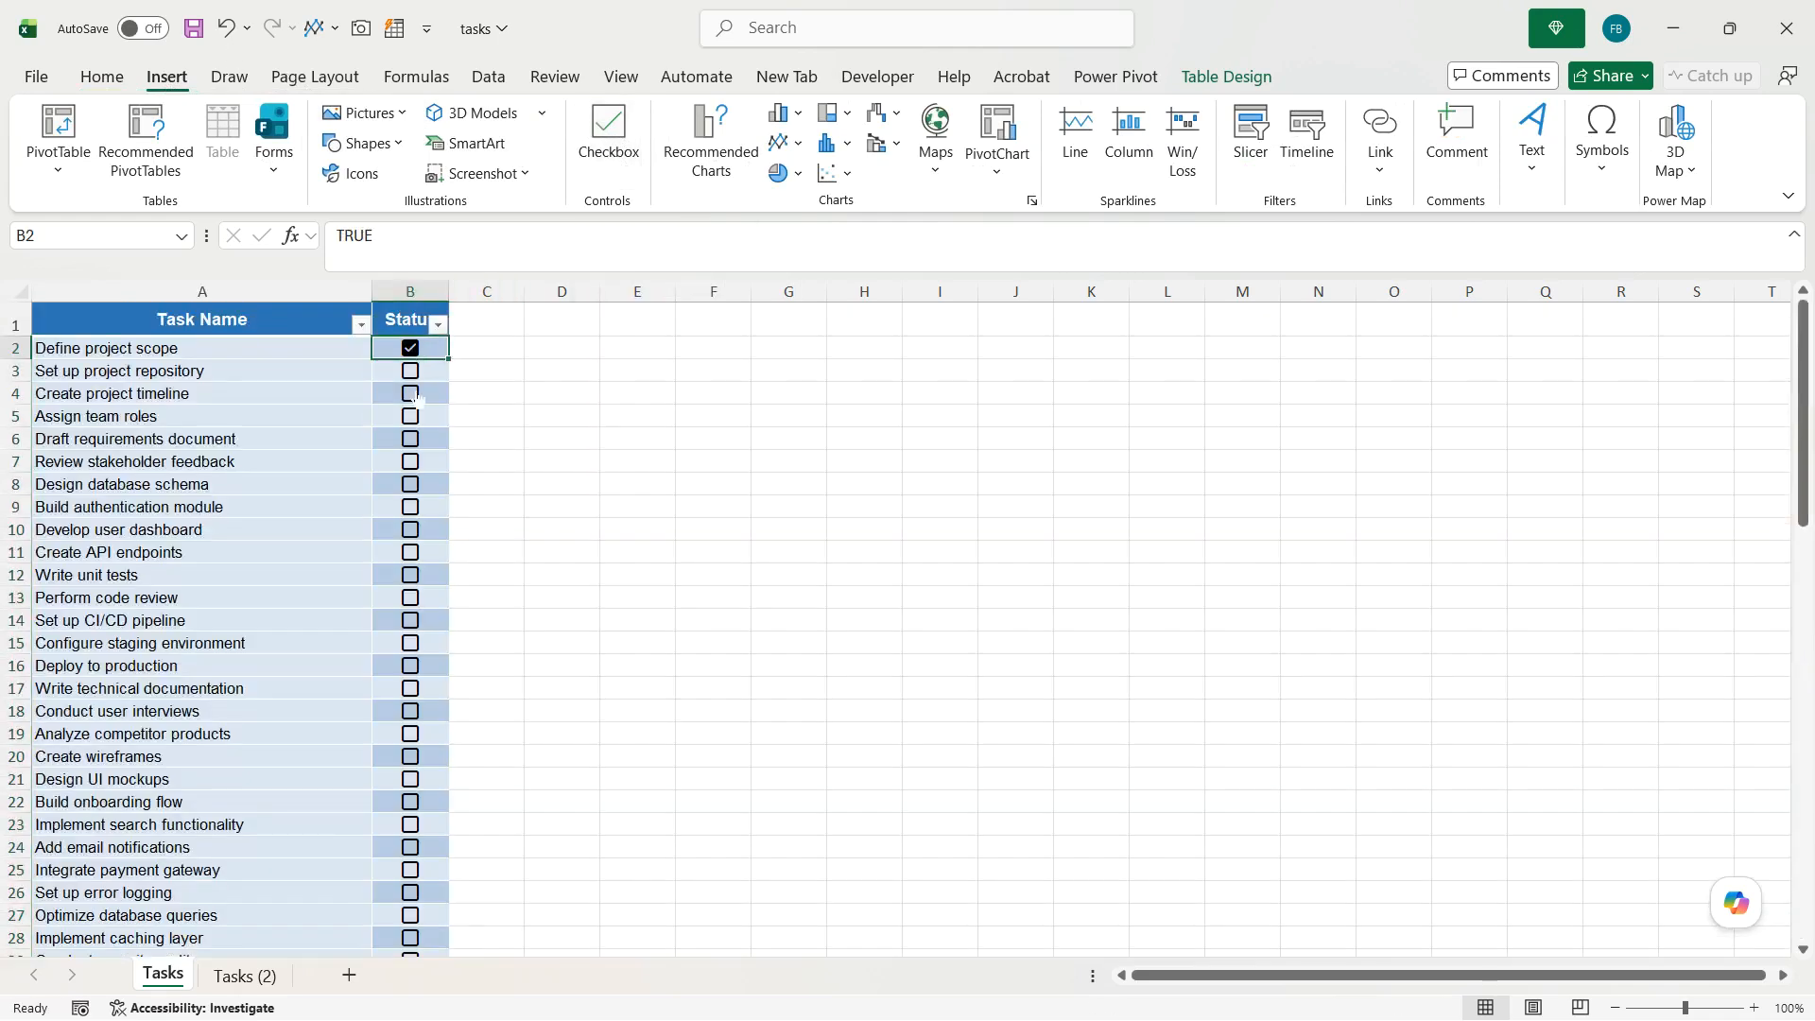
{"action": "left_click", "coordinate": [416, 421]}
{"action": "left_click", "coordinate": [410, 516]}
{"action": "left_click", "coordinate": [416, 618]}
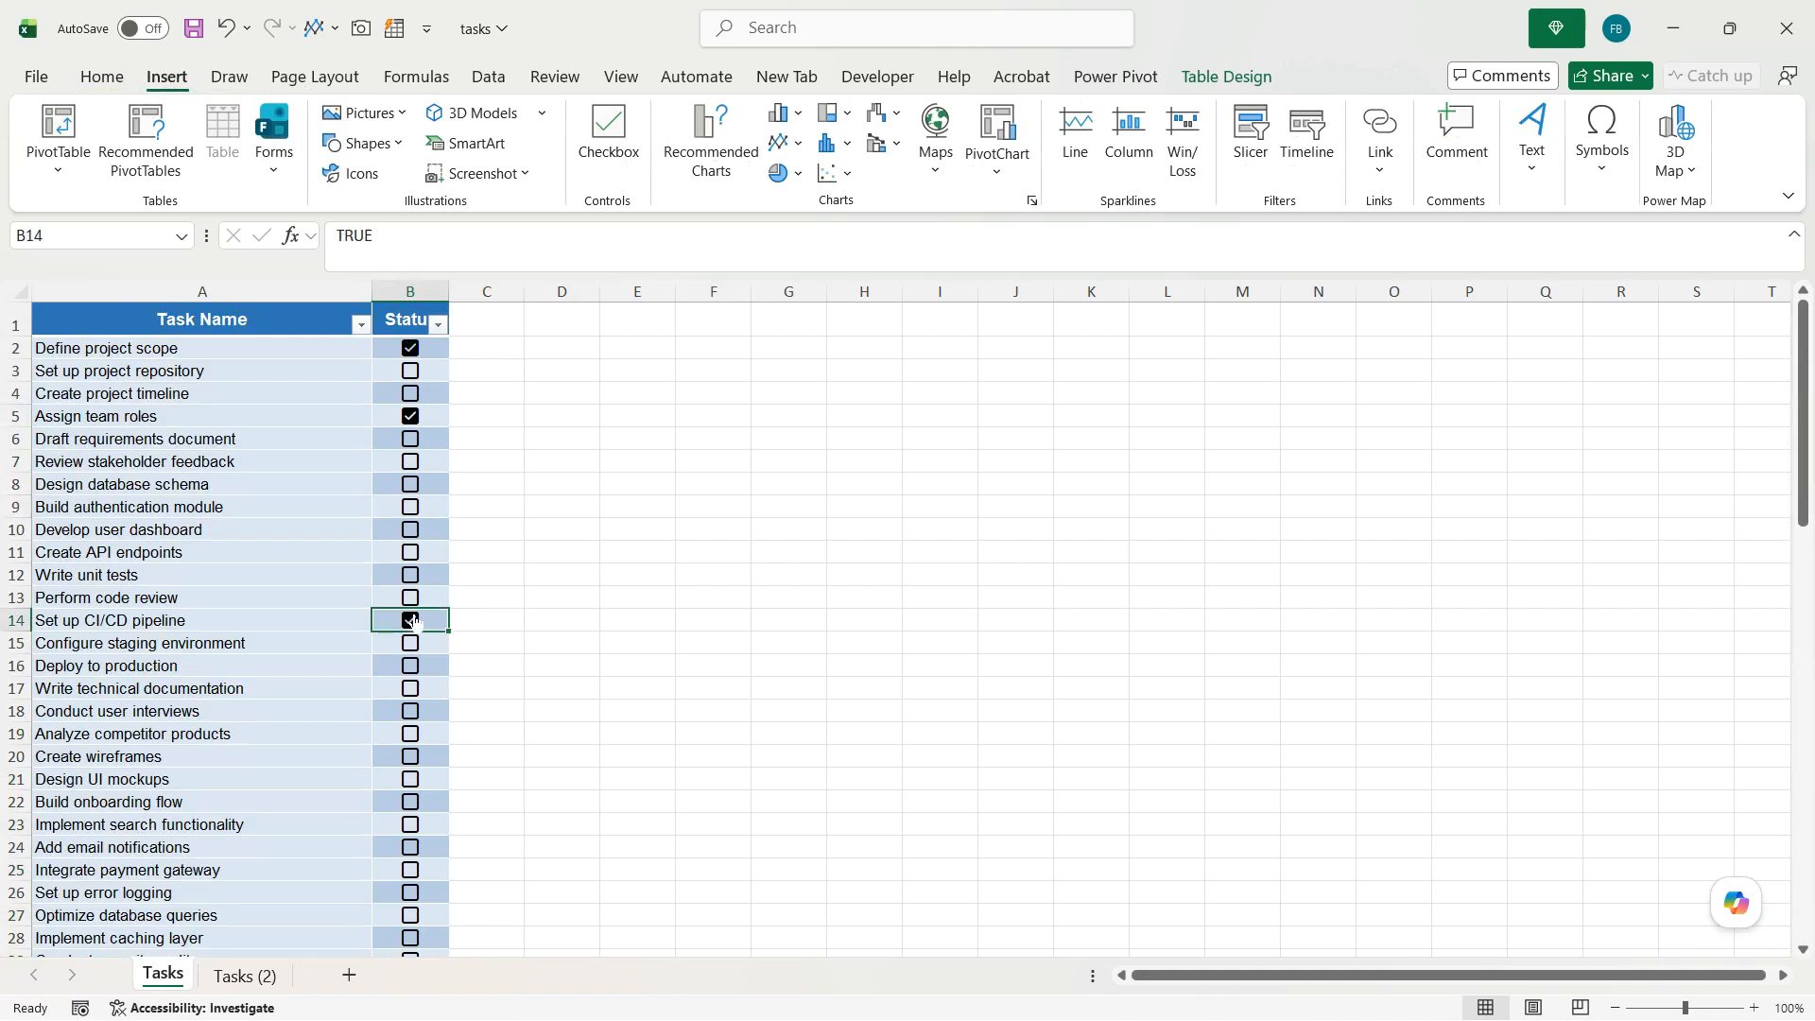
{"action": "left_click", "coordinate": [416, 667]}
{"action": "left_click", "coordinate": [417, 737]}
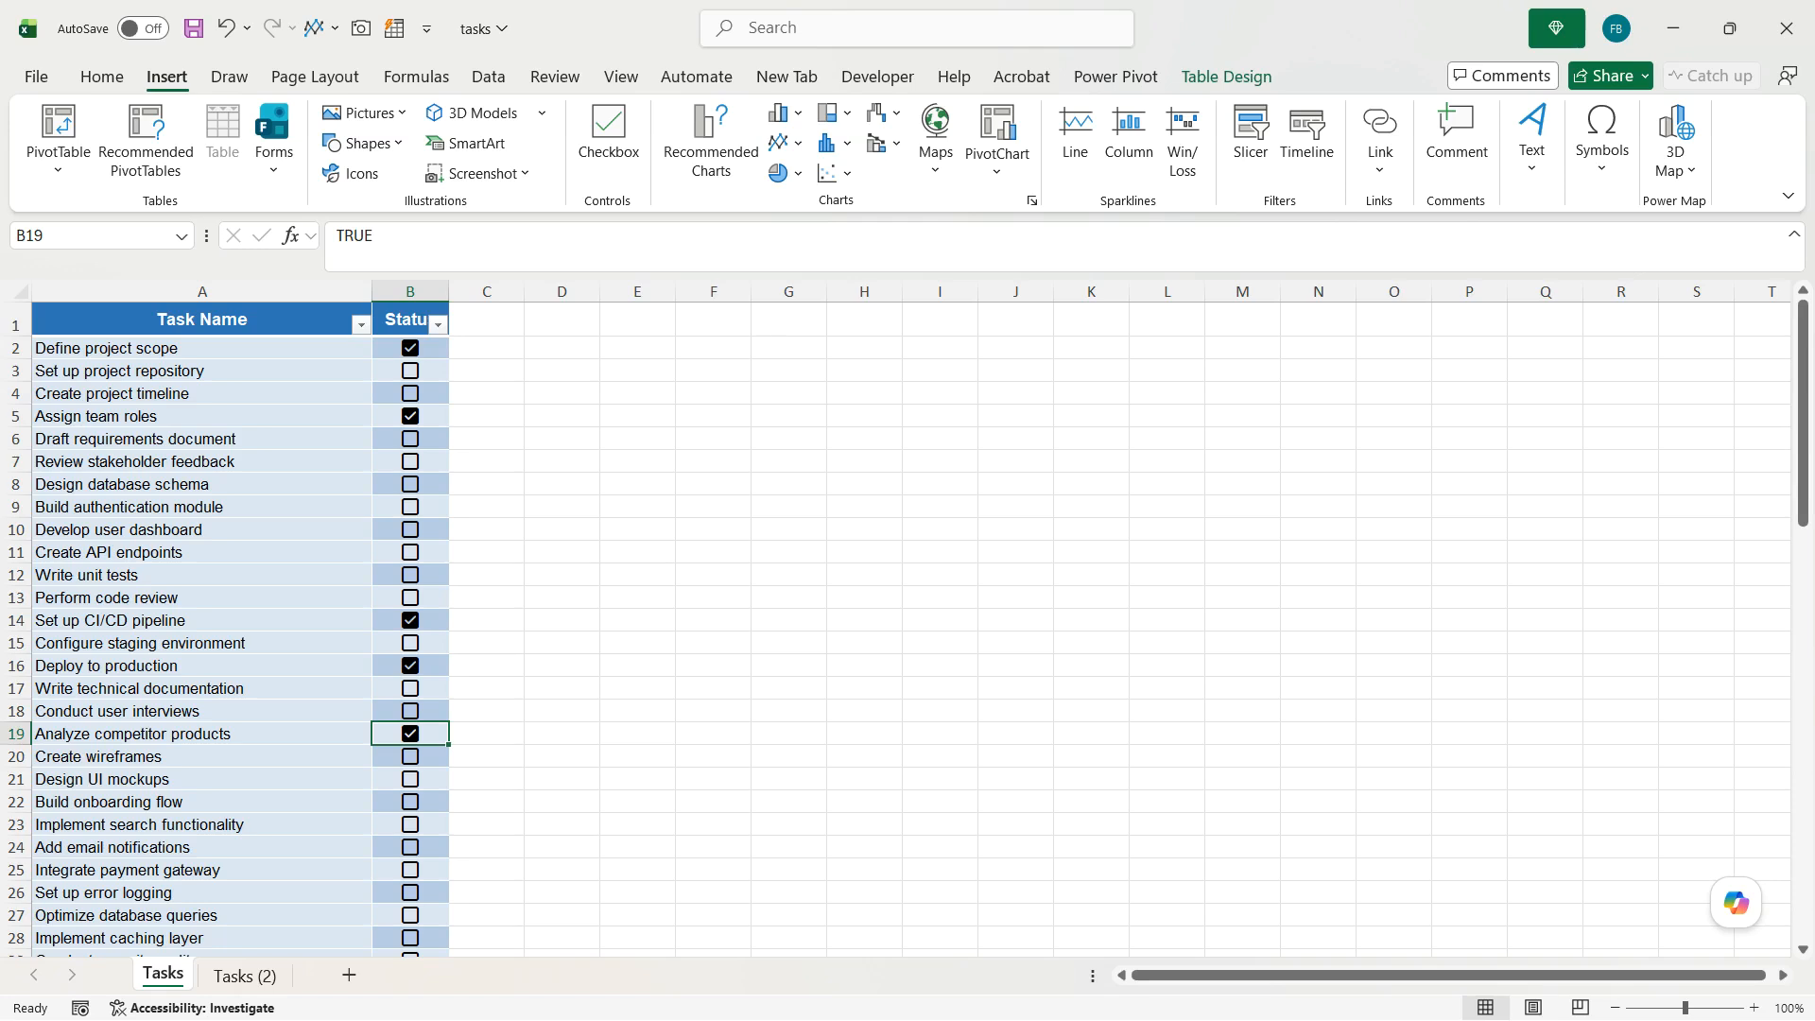
Enter the label "Completion %" in cell H1
{"action": "left_click", "coordinate": [864, 320]}
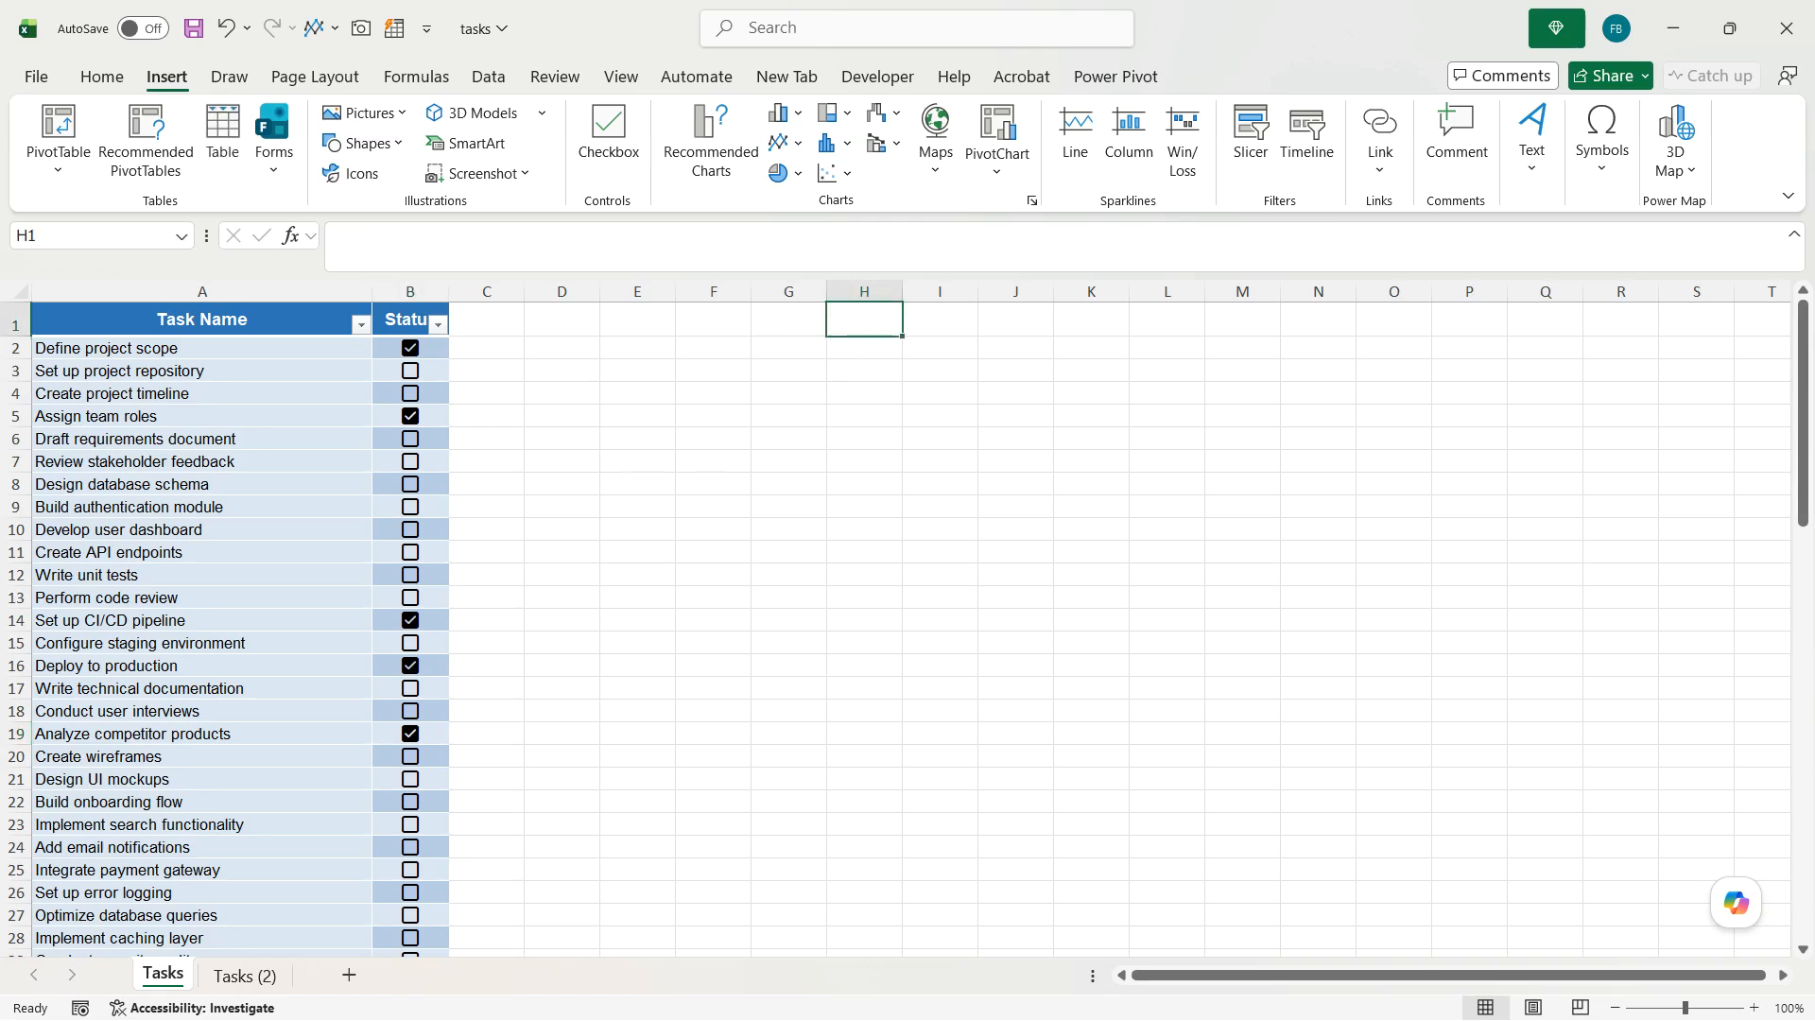
{"action": "type", "text": "Completion"}
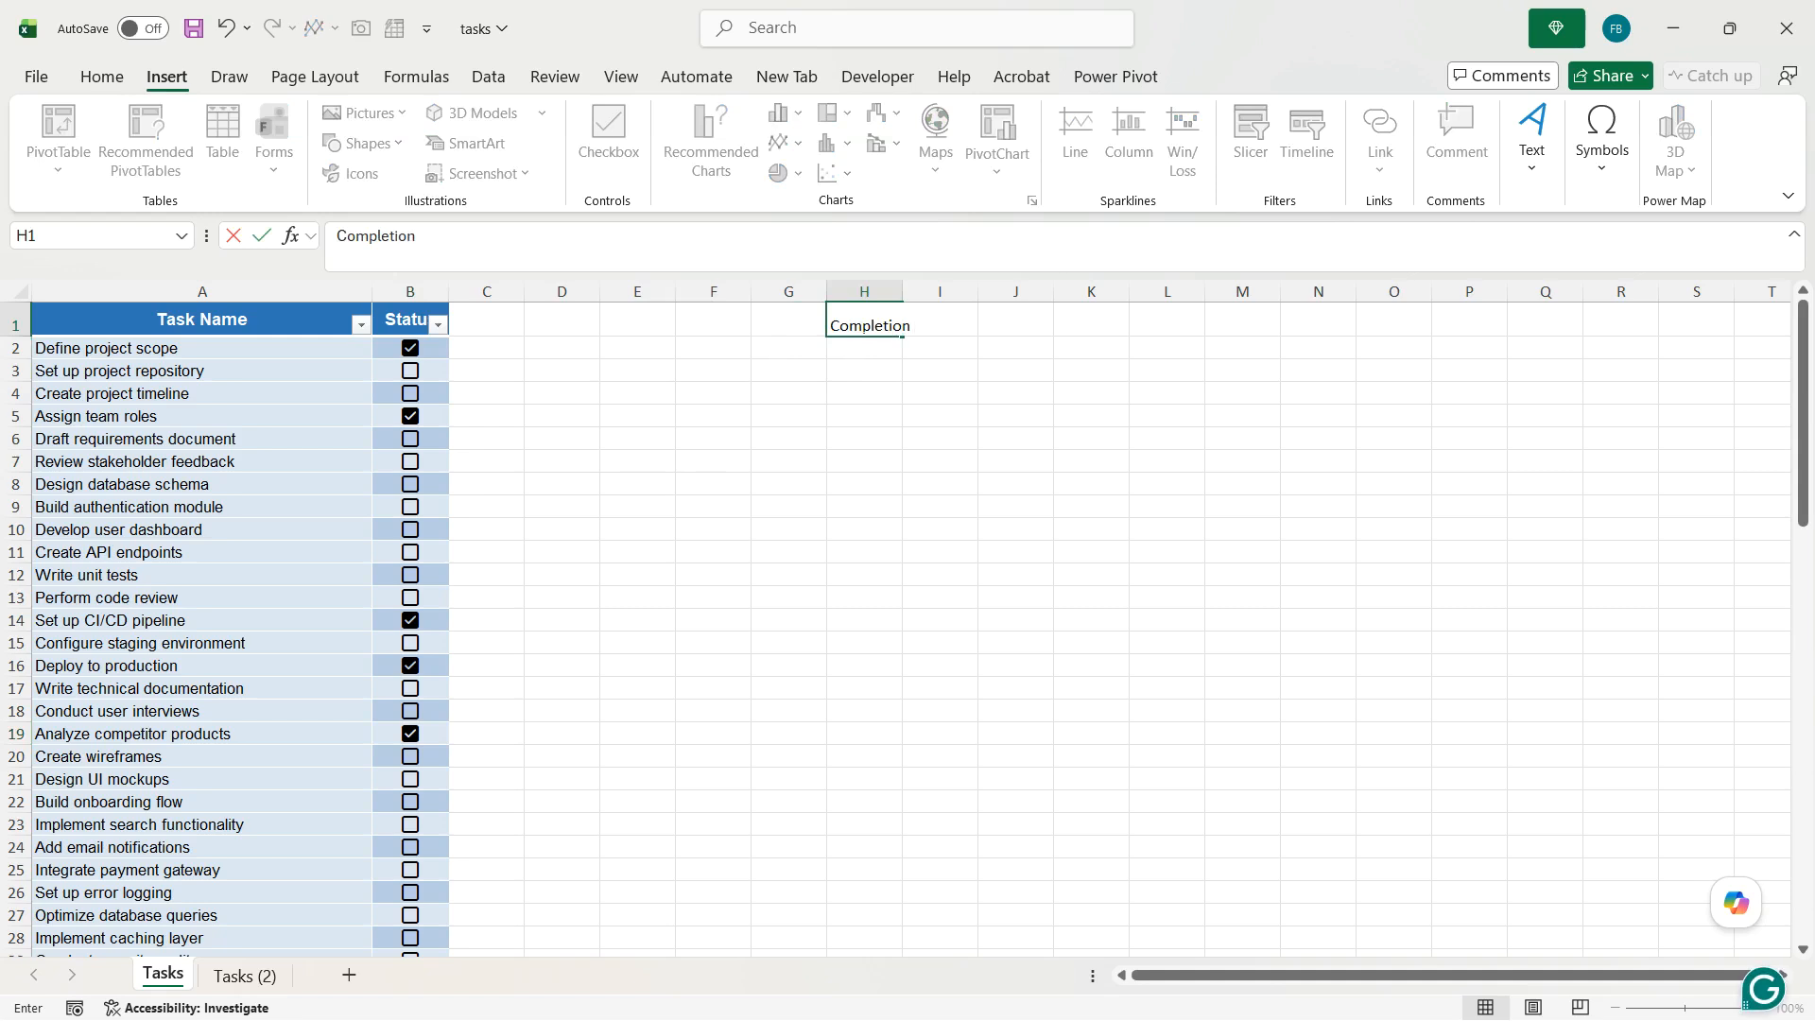
{"action": "type", "text": " %"}
{"action": "key", "text": "ctrl+Return"}
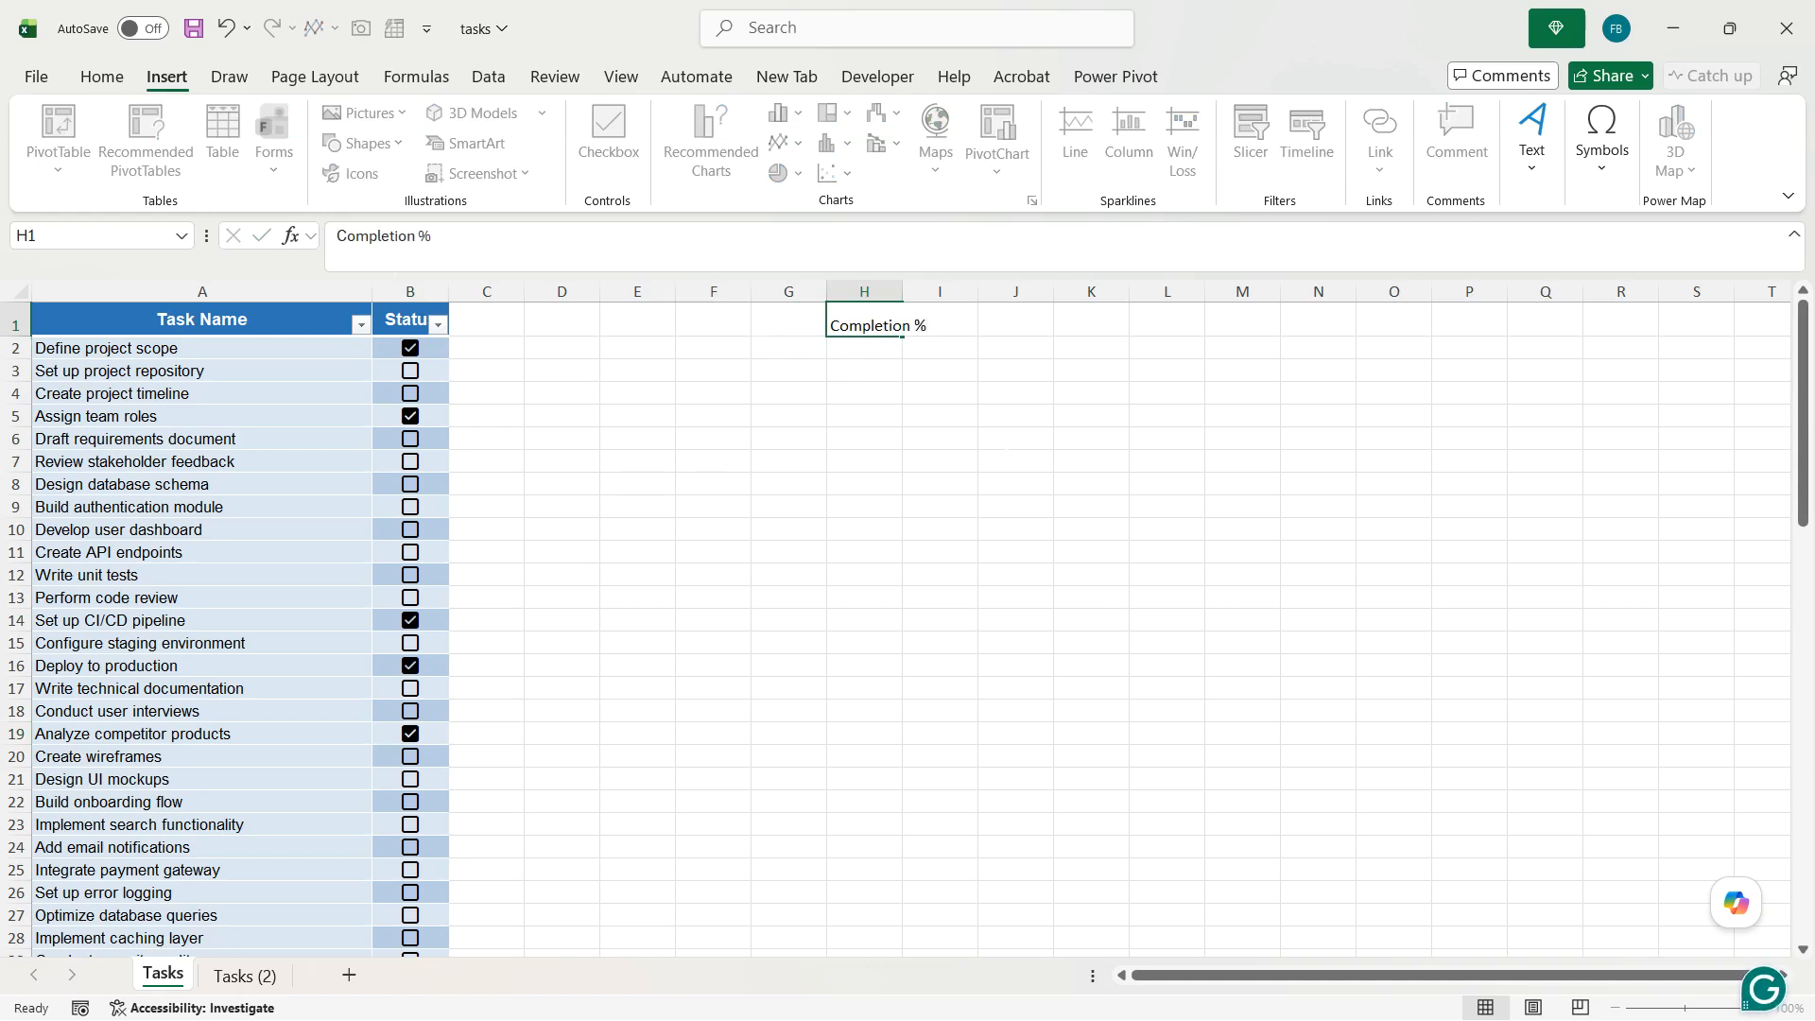
Autofit column H to the "Completion %" label and make the label in H1 bold
{"action": "left_click", "coordinate": [1011, 441]}
{"action": "double_click", "coordinate": [901, 291]}
{"action": "left_click", "coordinate": [865, 325]}
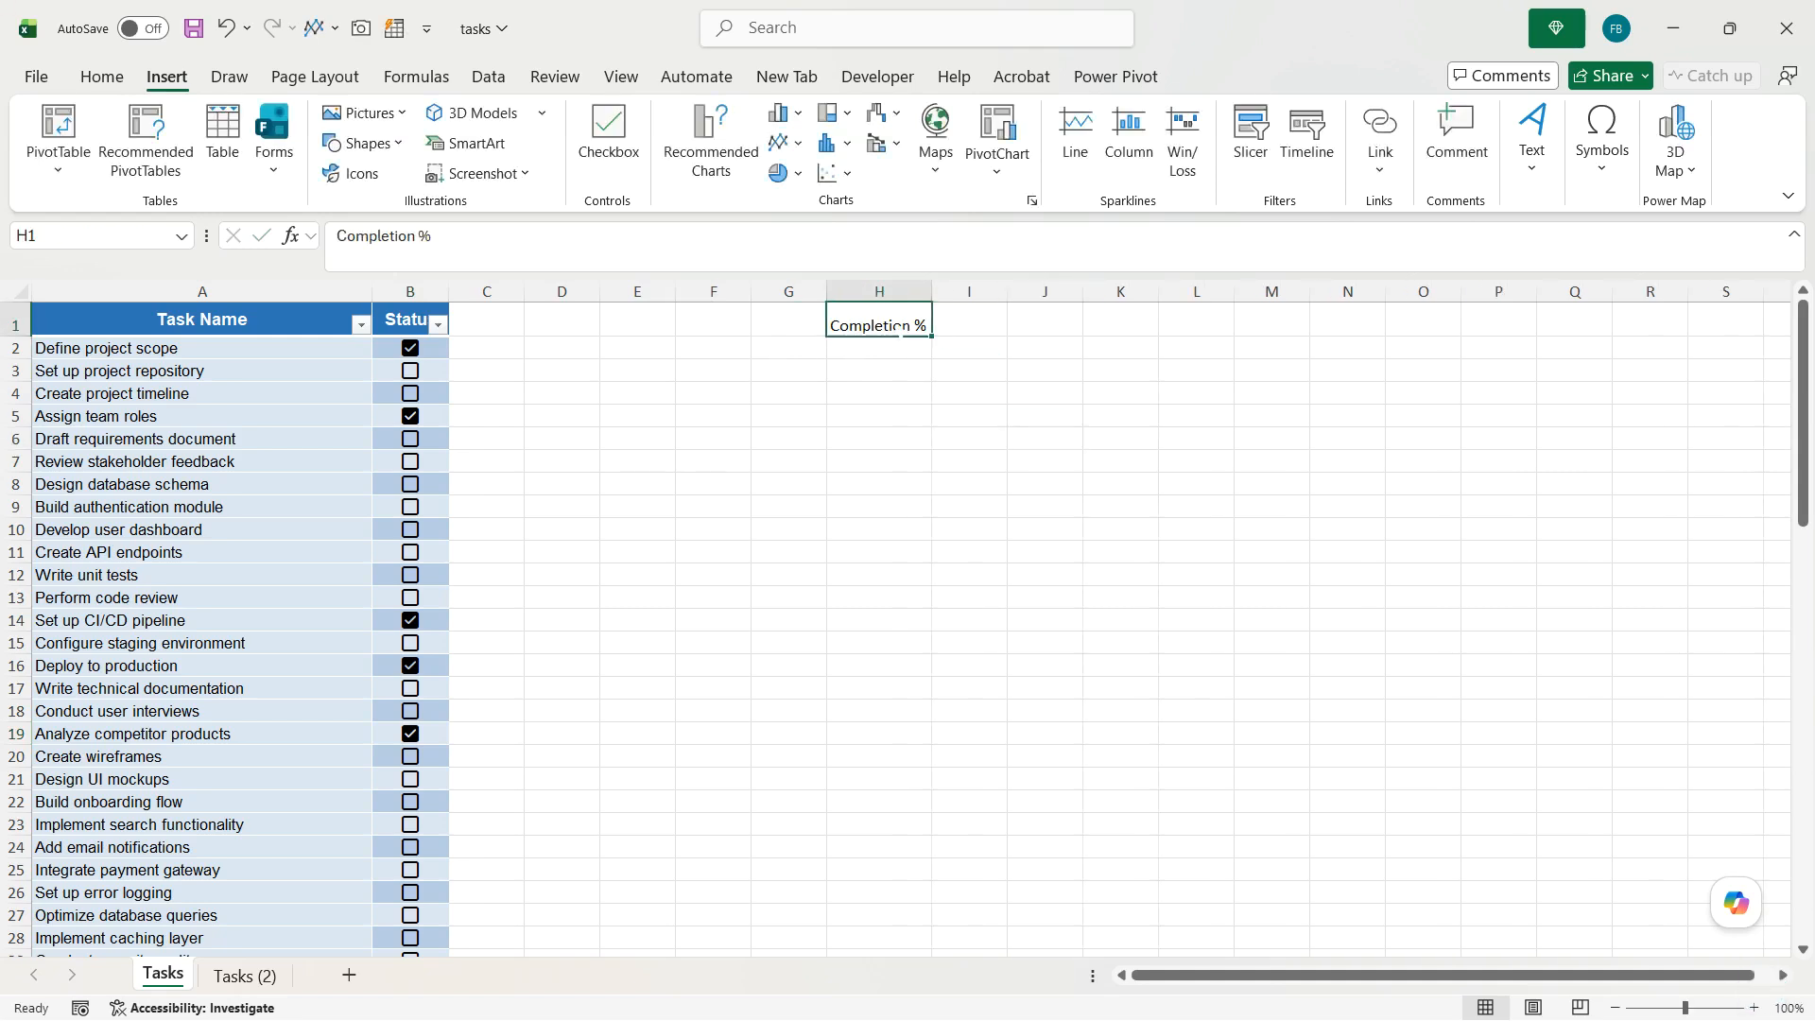
{"action": "left_click", "coordinate": [106, 75]}
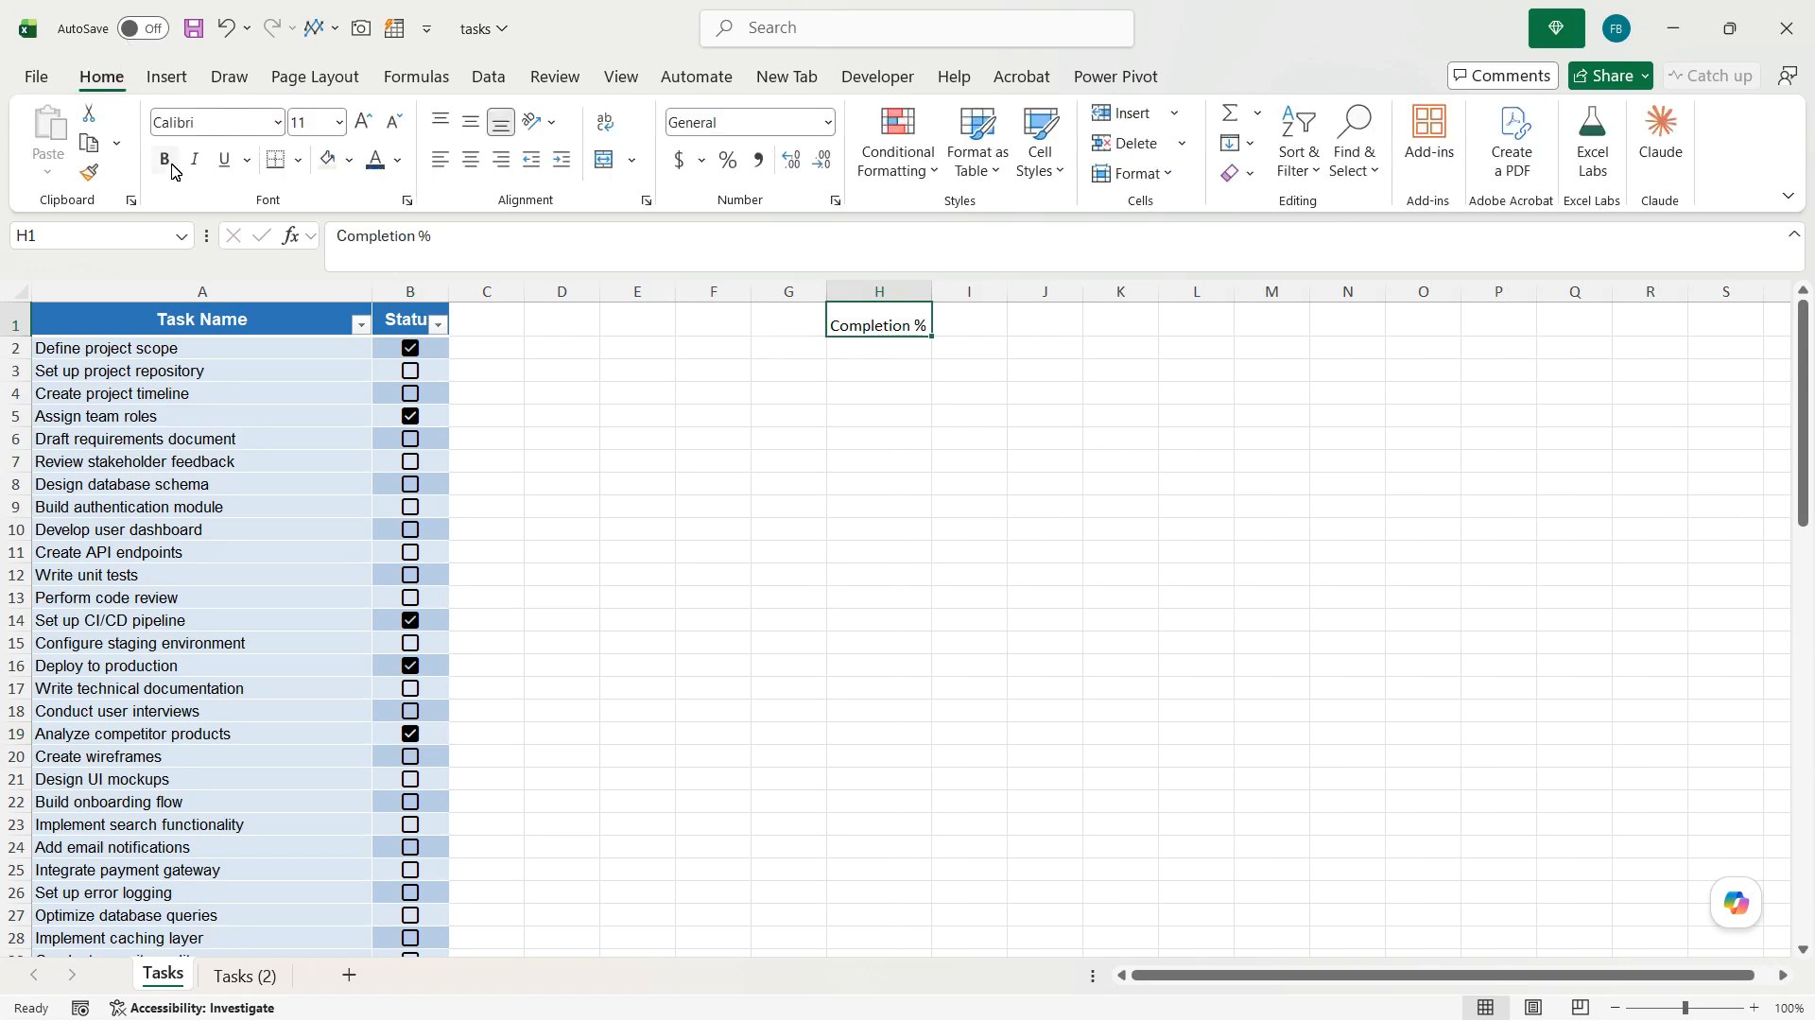
{"action": "left_click", "coordinate": [171, 169]}
{"action": "left_click", "coordinate": [968, 461]}
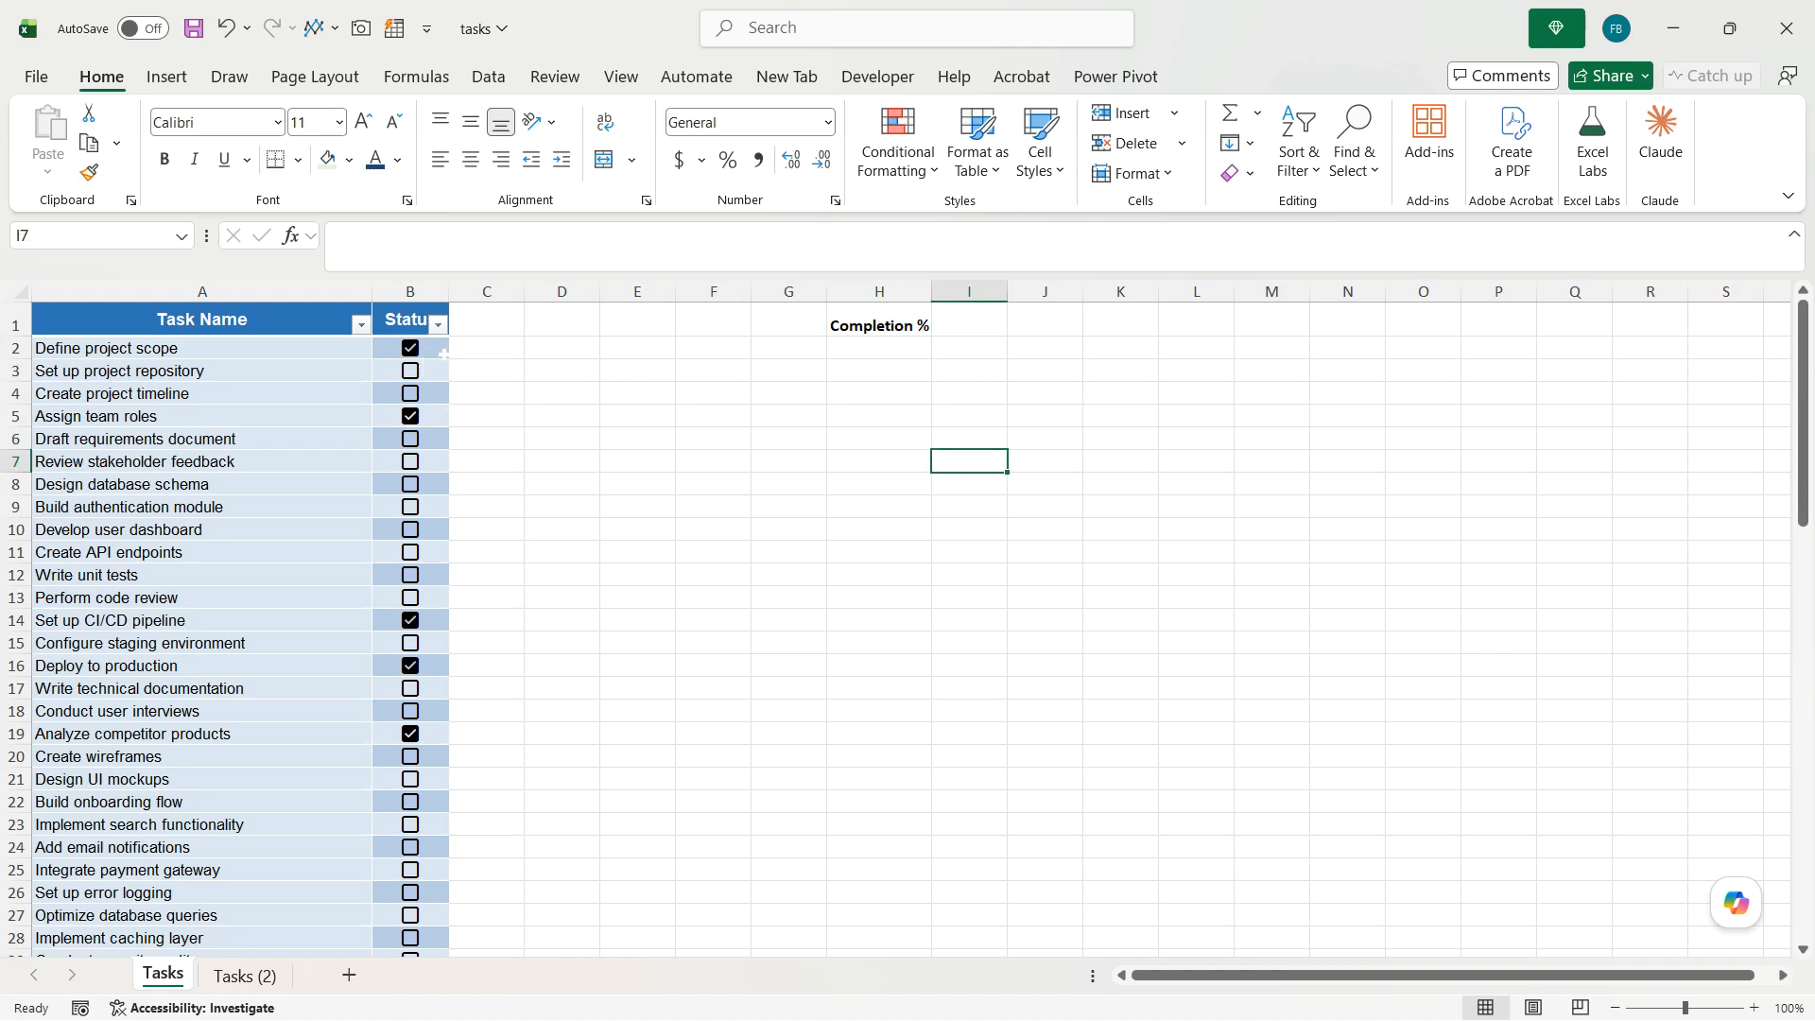
Untick the Status checkbox in row 2 and add a table column headed "Helper" in C1
{"action": "left_click", "coordinate": [442, 354]}
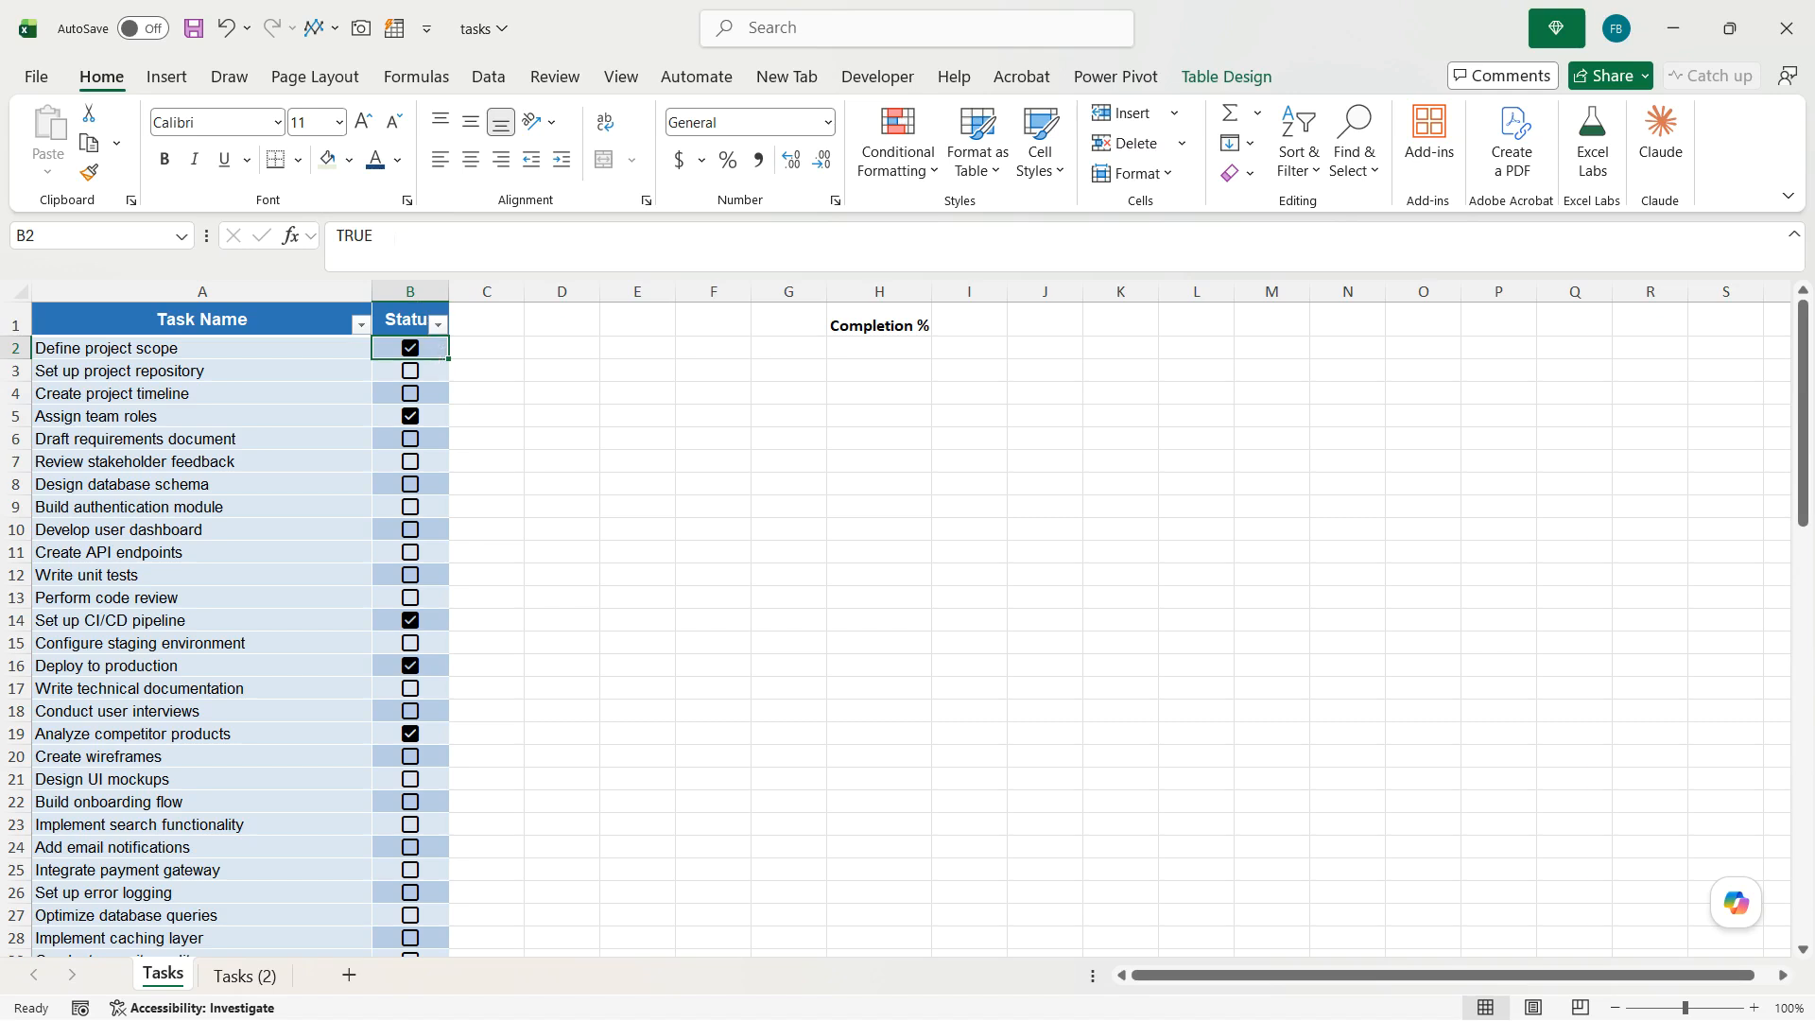
{"action": "left_click", "coordinate": [414, 352]}
{"action": "left_click", "coordinate": [504, 328]}
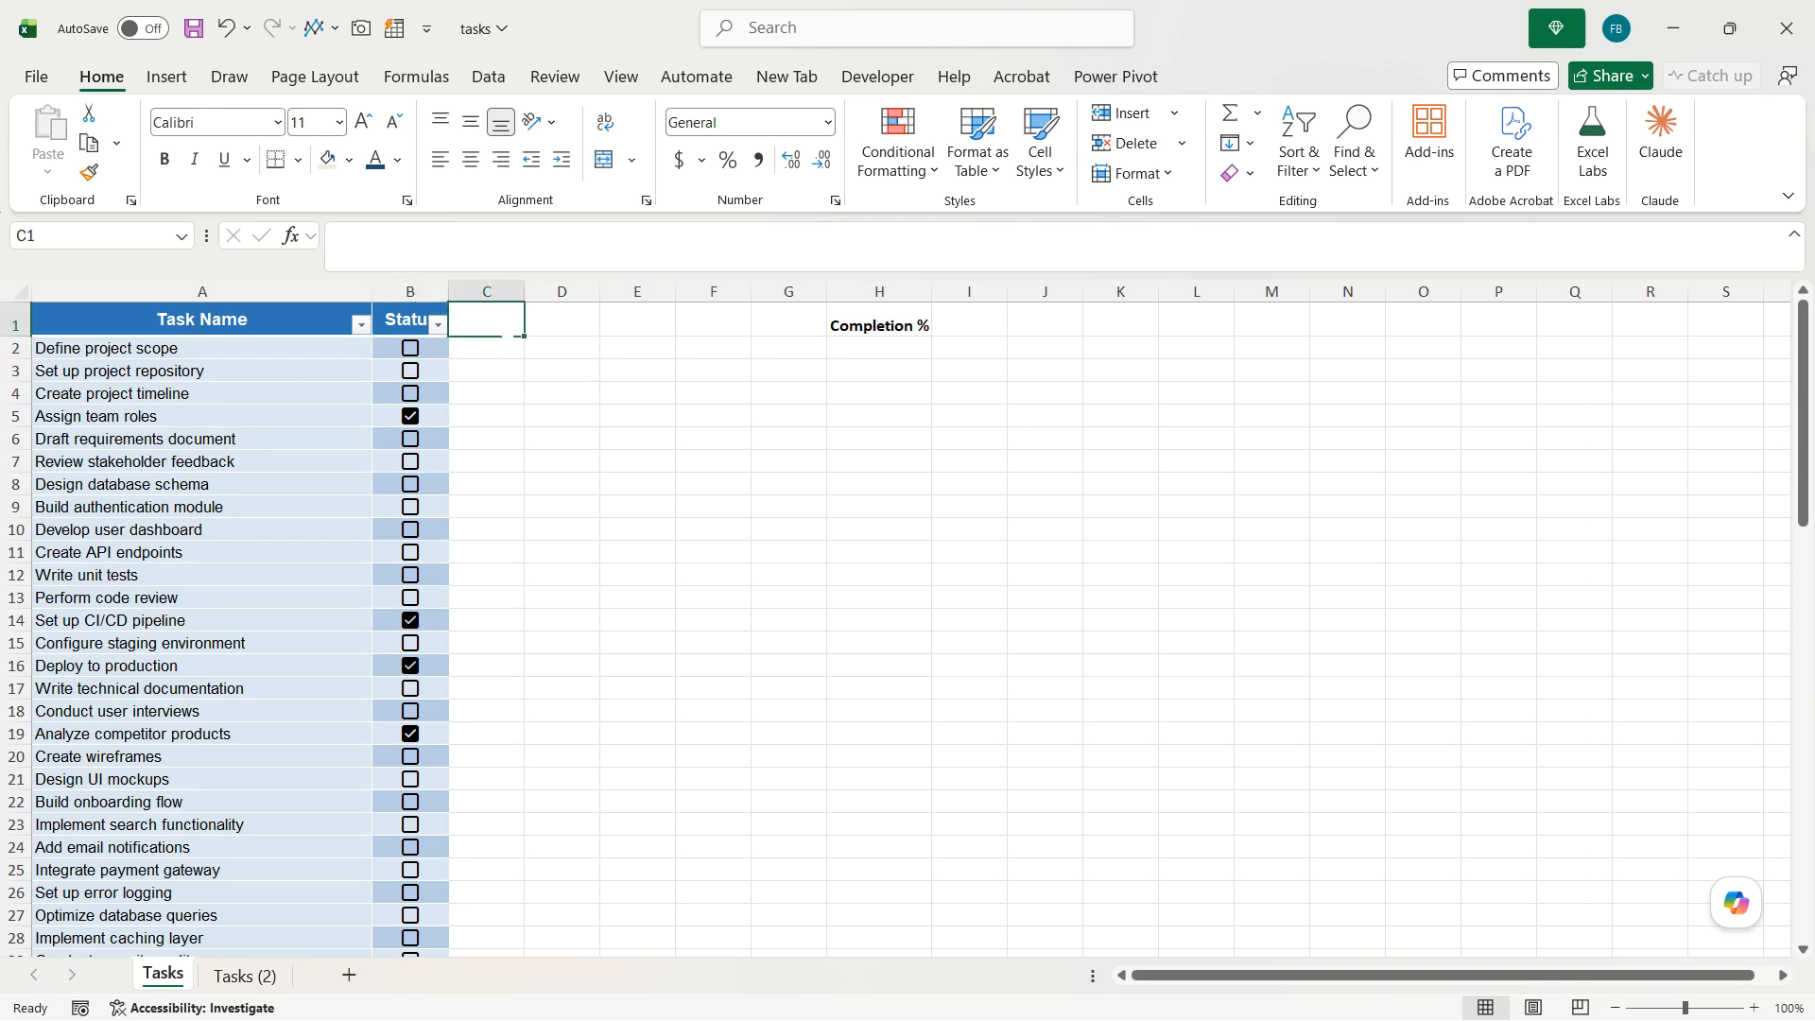
{"action": "type", "text": "Column"}
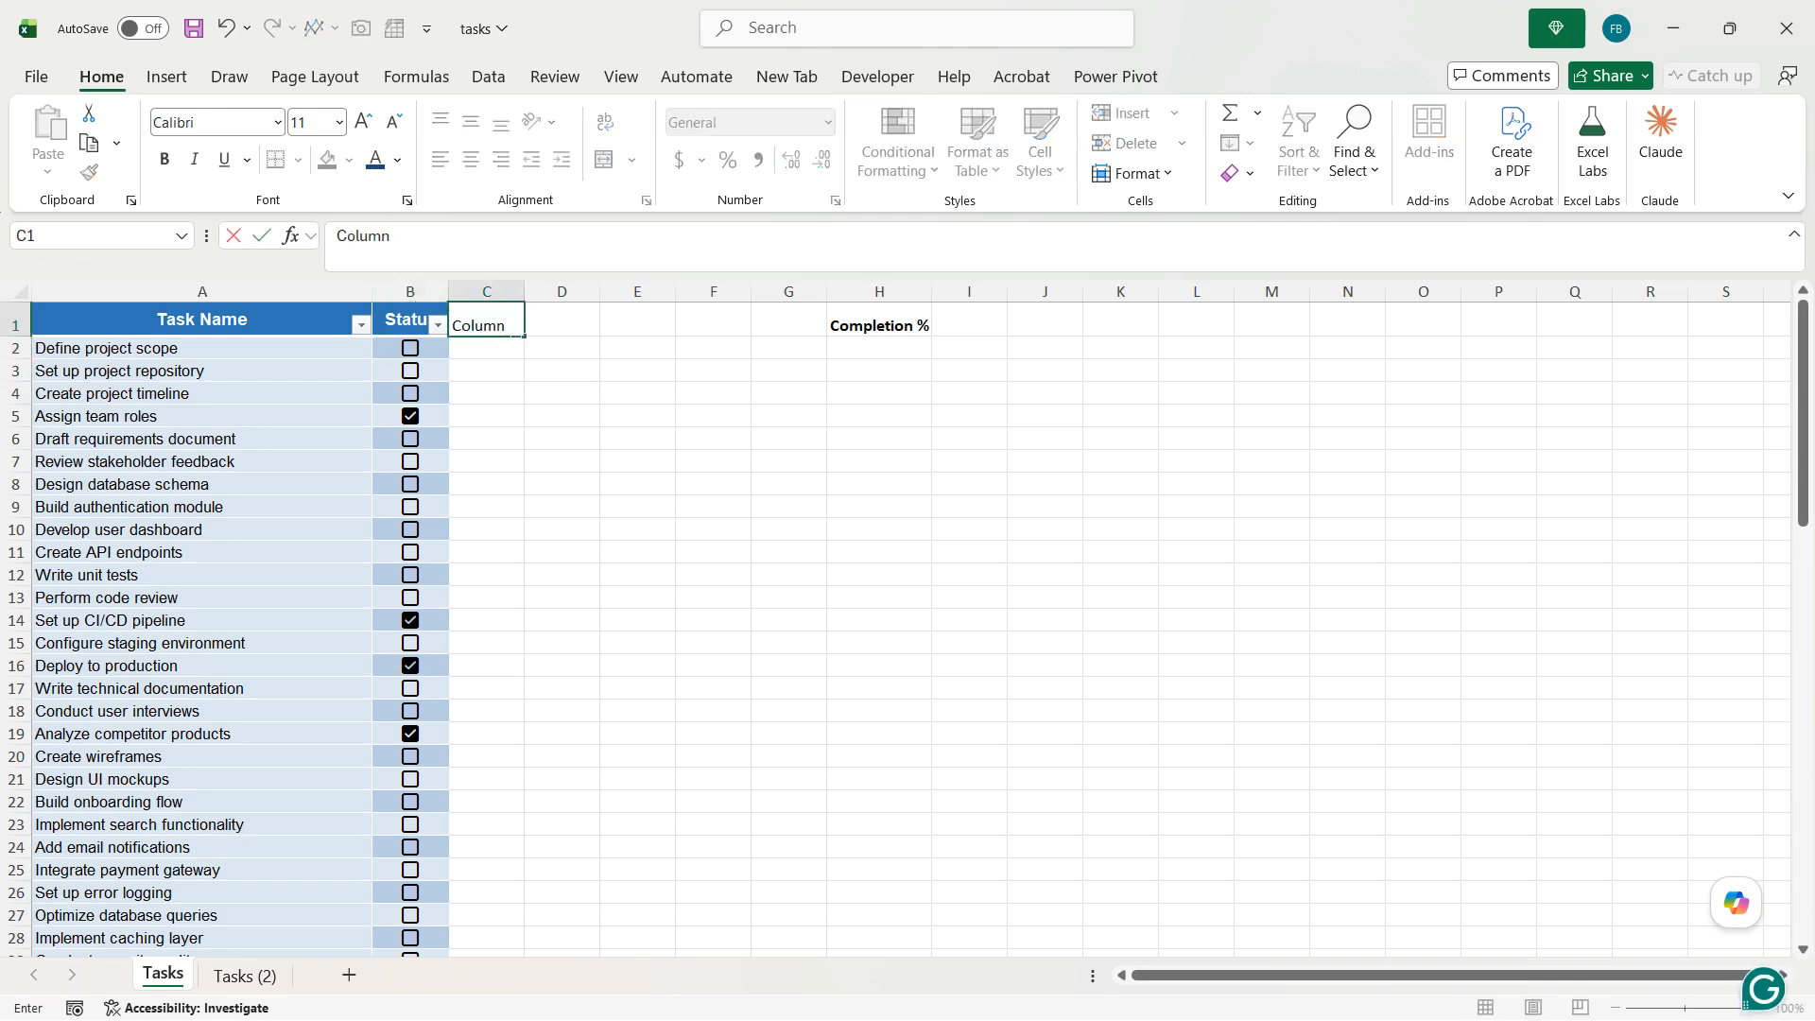
{"action": "key", "text": "BackSpace"}
{"action": "key", "text": "BackSpace"}
{"action": "key", "text": "BackSpace"}
{"action": "key", "text": "BackSpace"}
{"action": "key", "text": "BackSpace"}
{"action": "key", "text": "BackSpace"}
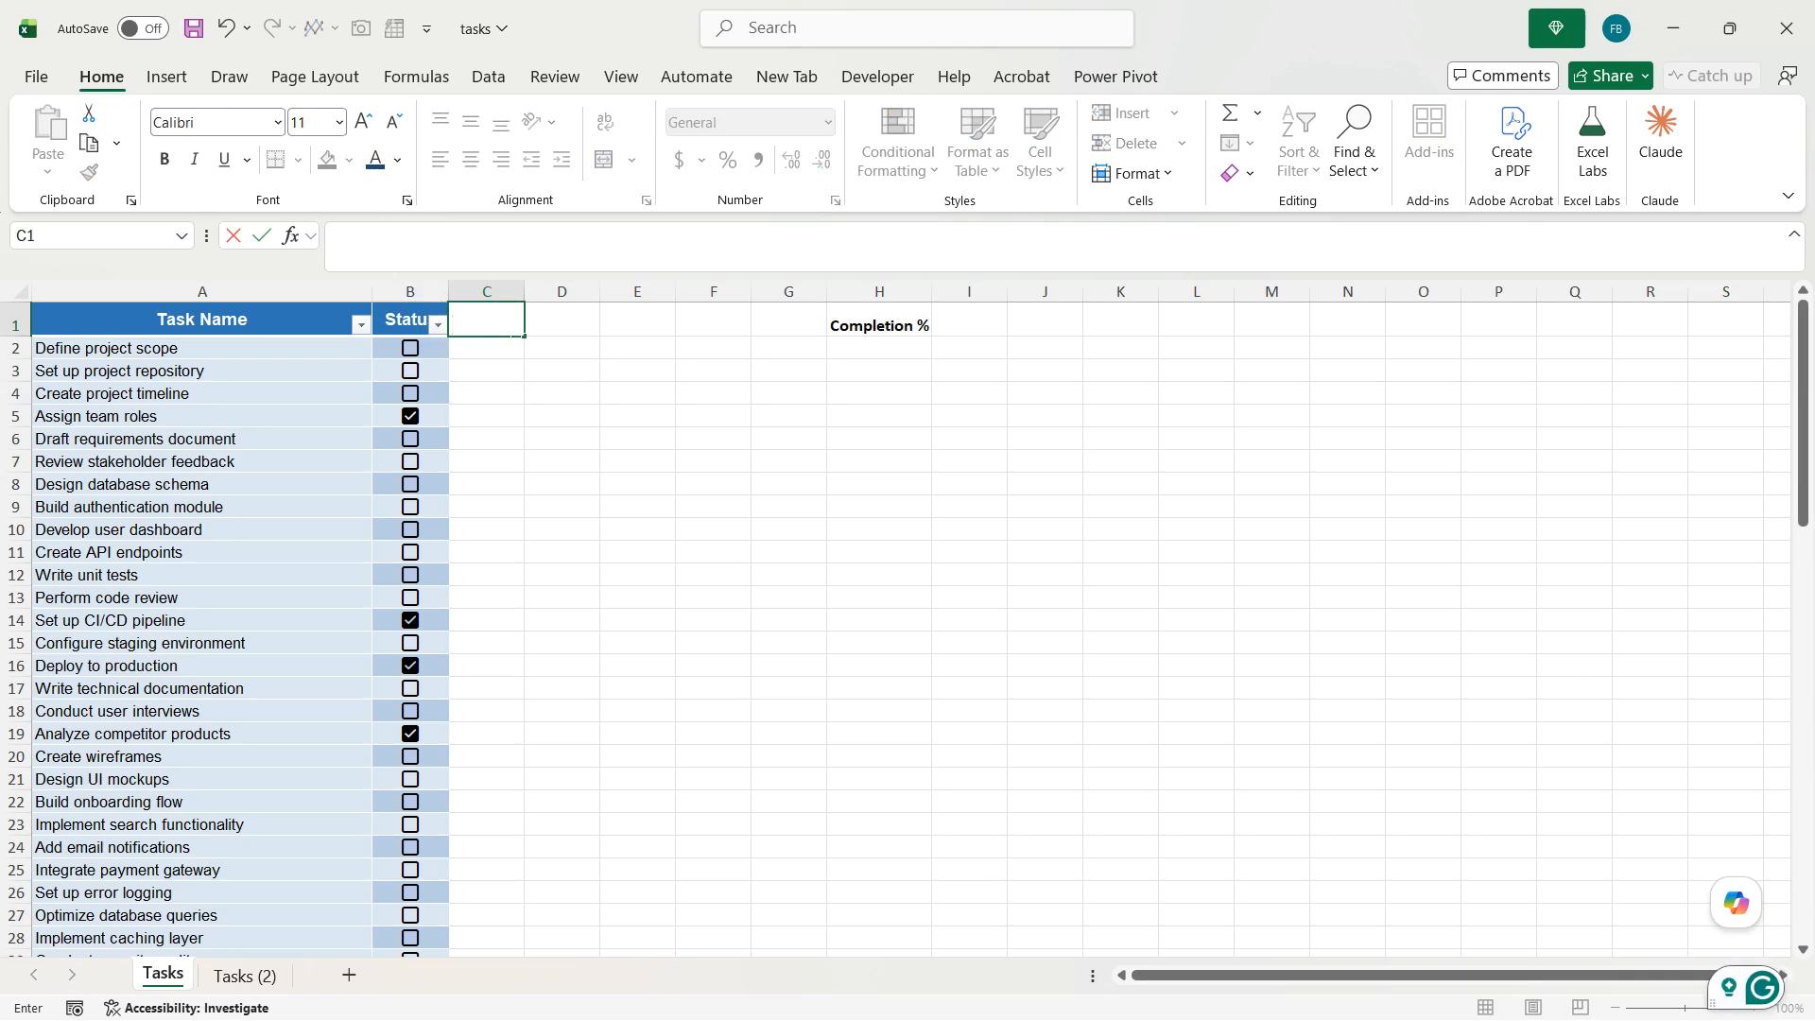
{"action": "type", "text": "Helper"}
{"action": "key", "text": "Return"}
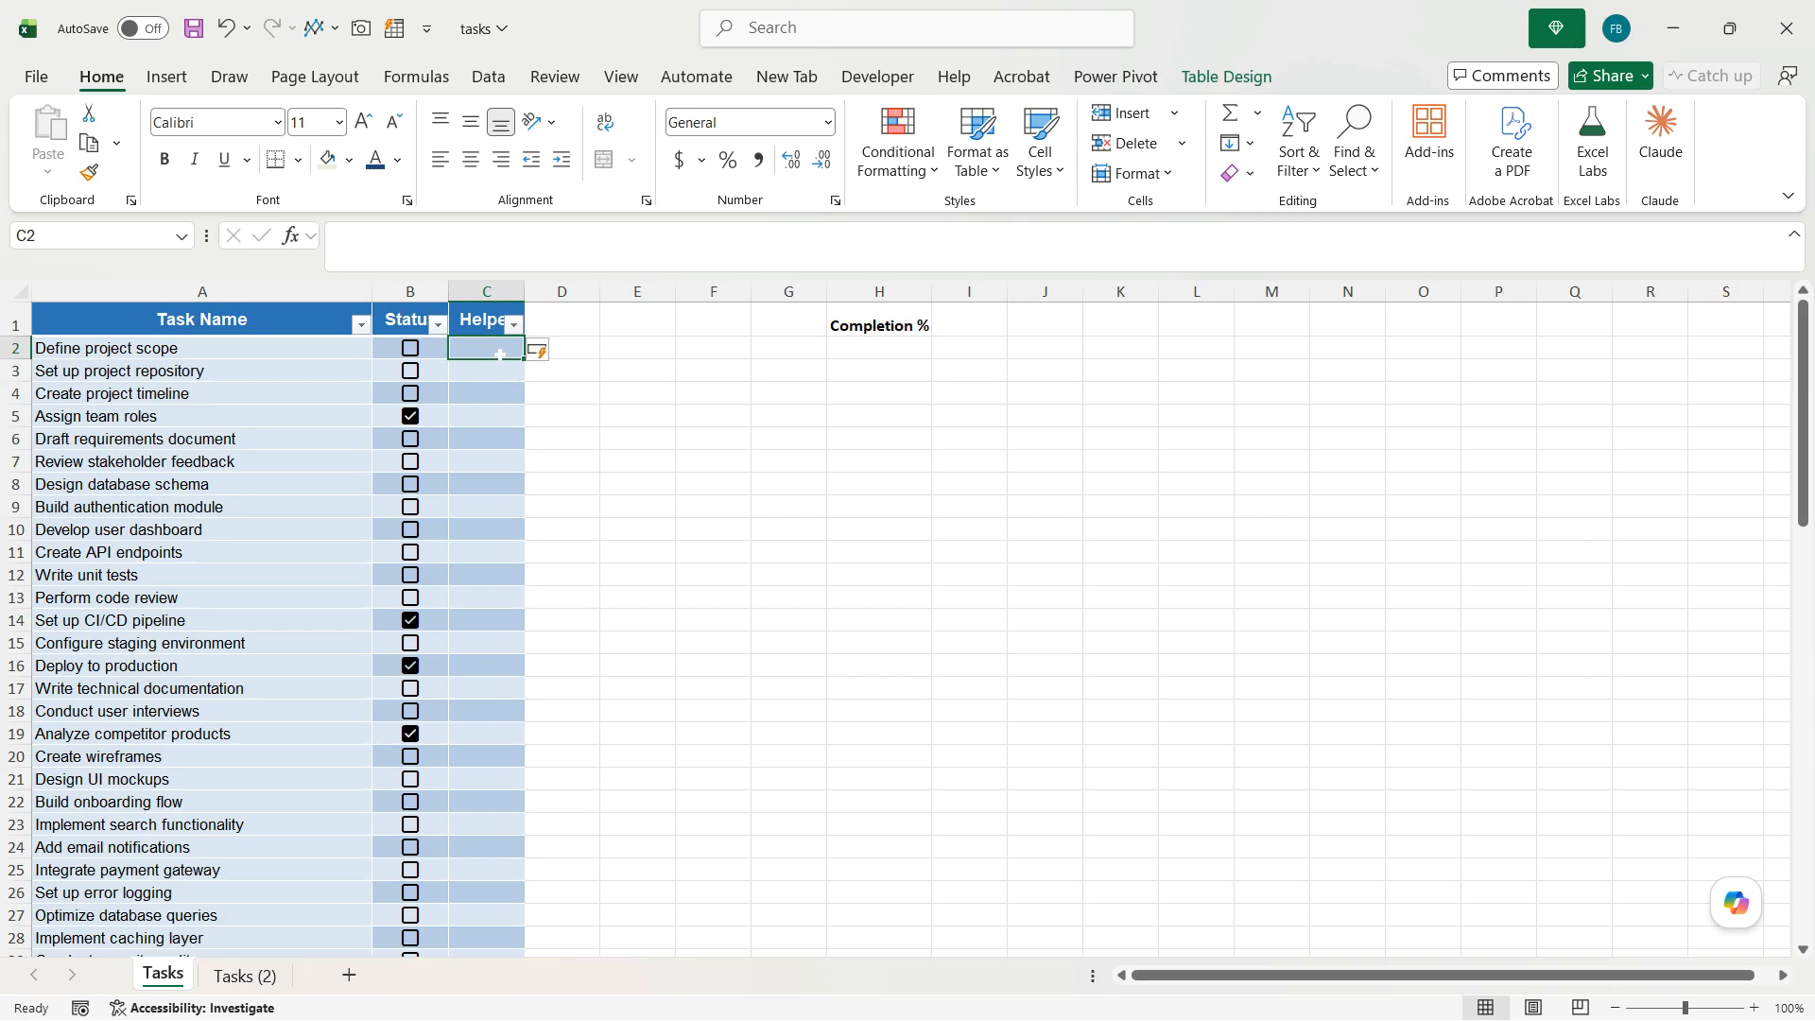
{"action": "type", "text": "=I"}
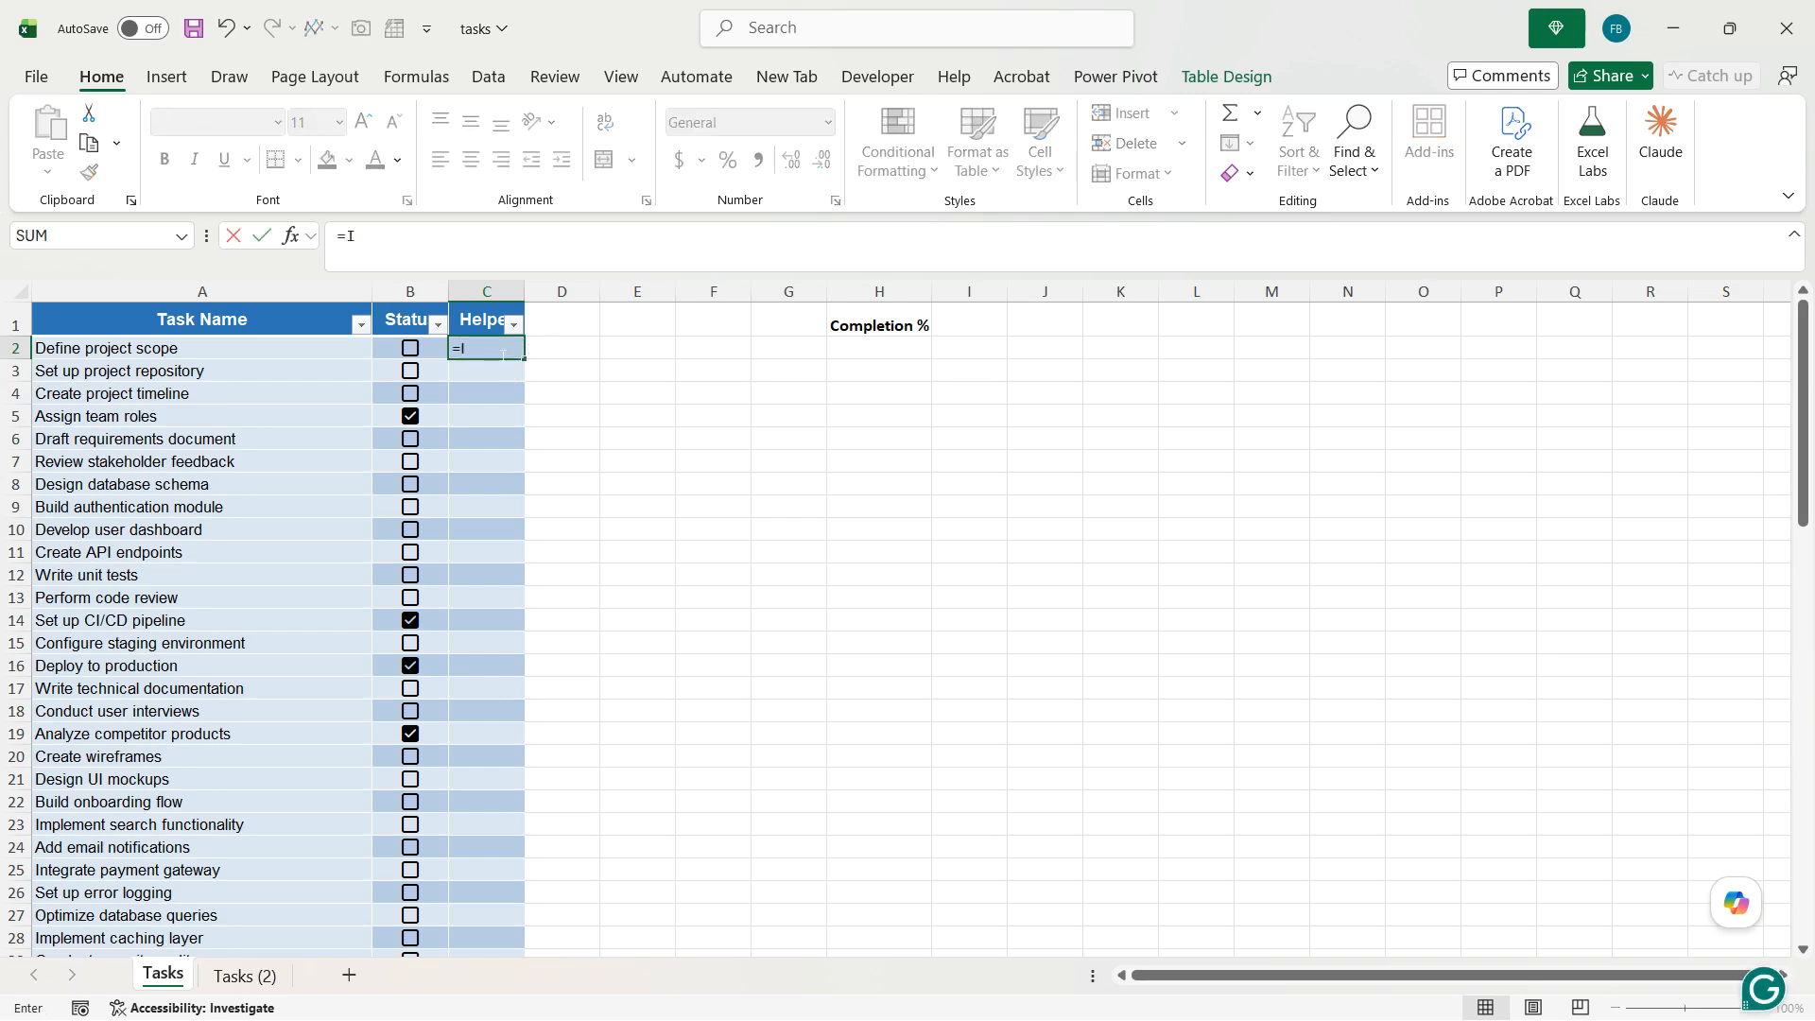
{"action": "type", "text": "F("}
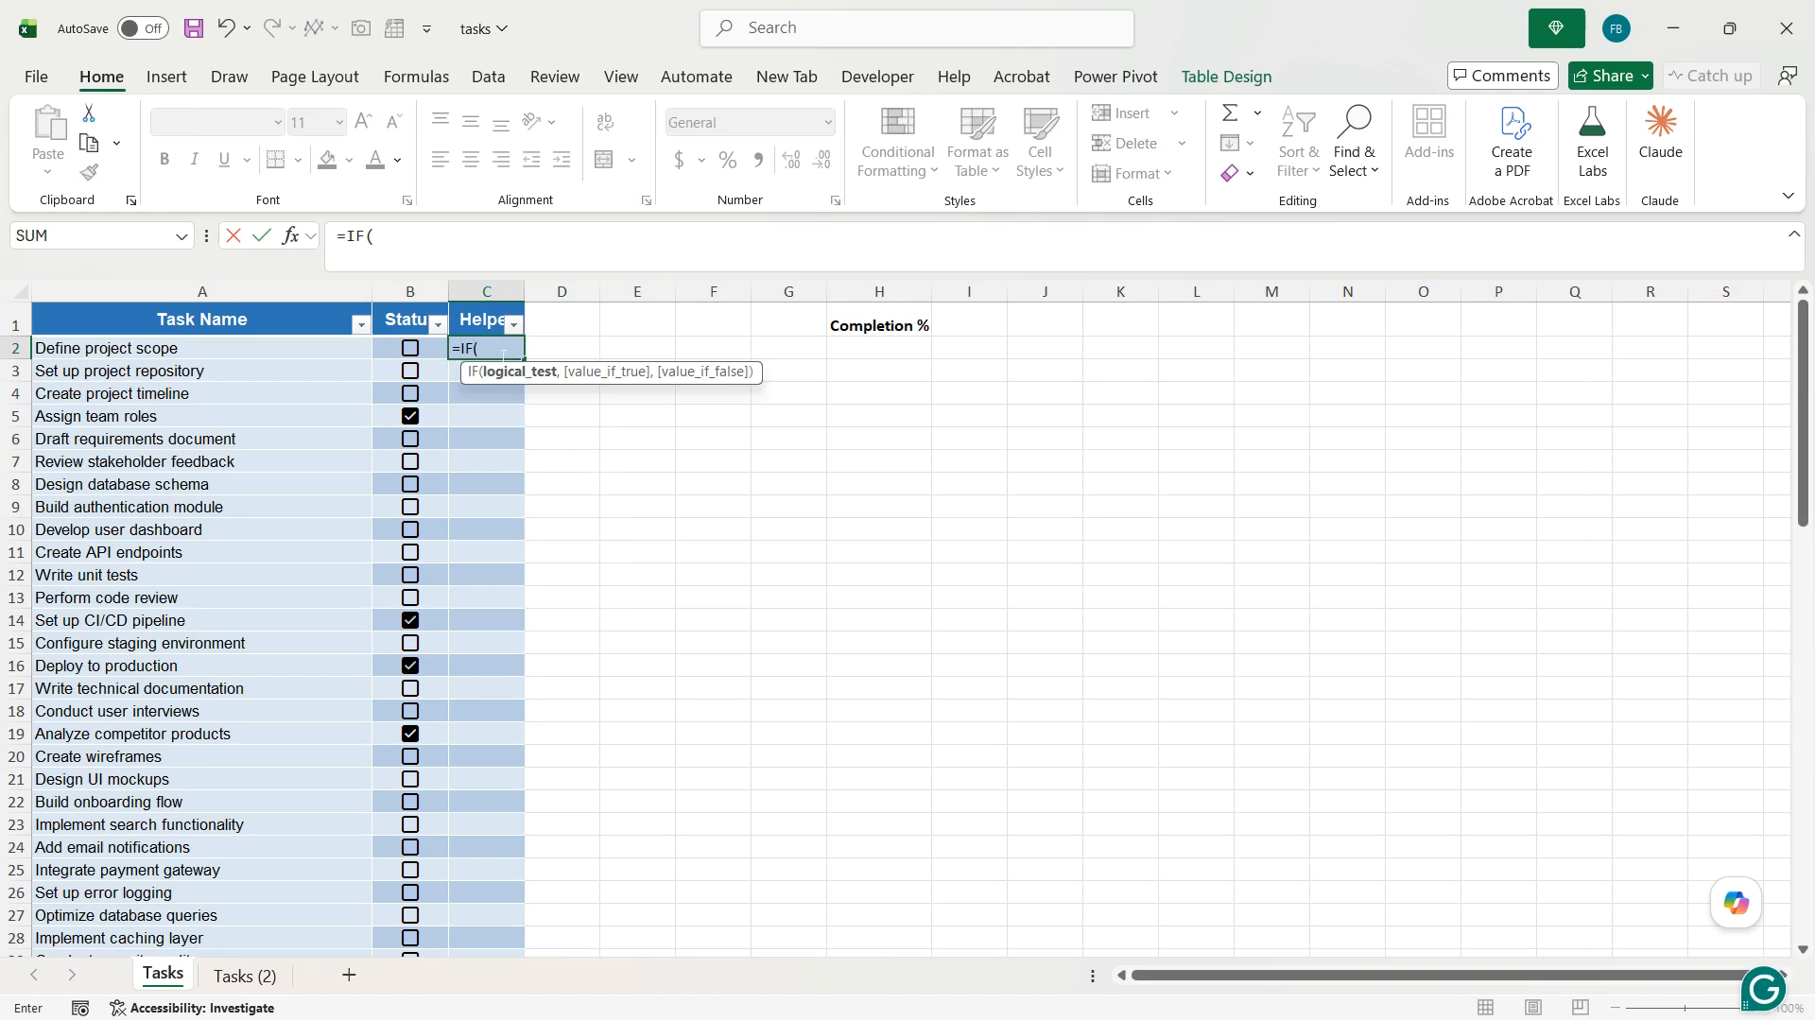
{"action": "left_click", "coordinate": [438, 357]}
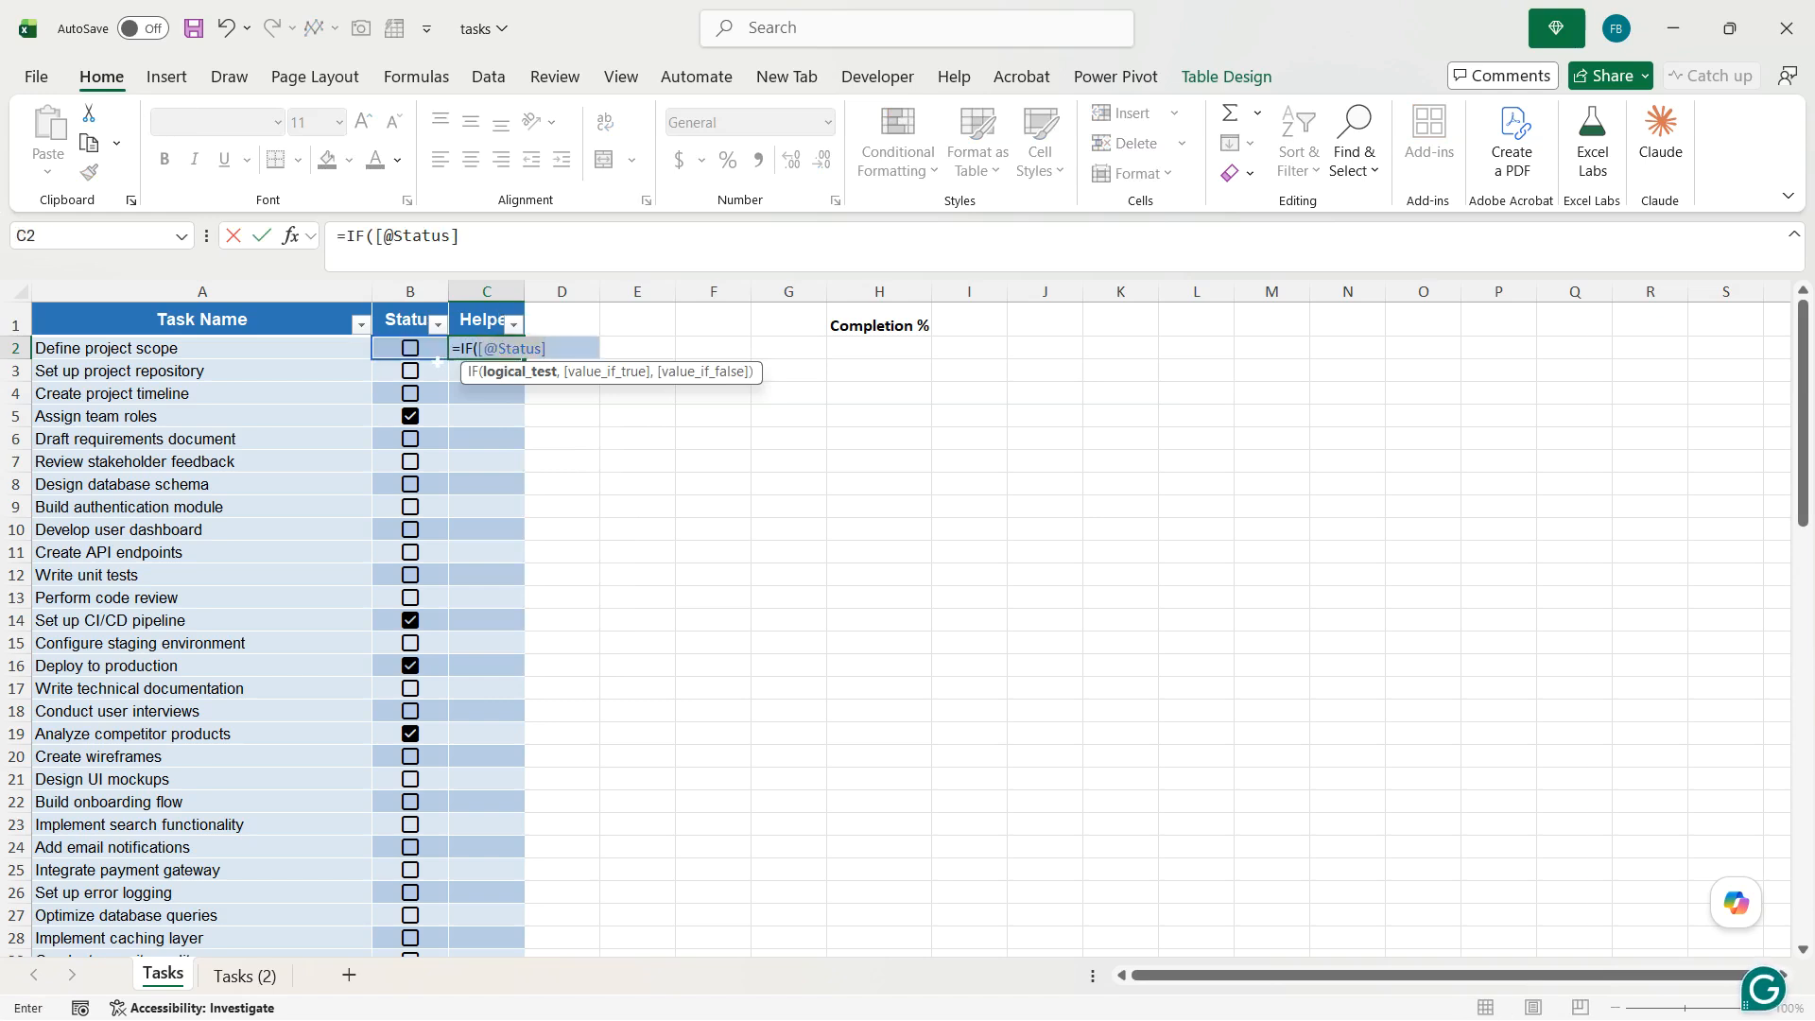
{"action": "type", "text": "="}
{"action": "type", "text": "TRUE"}
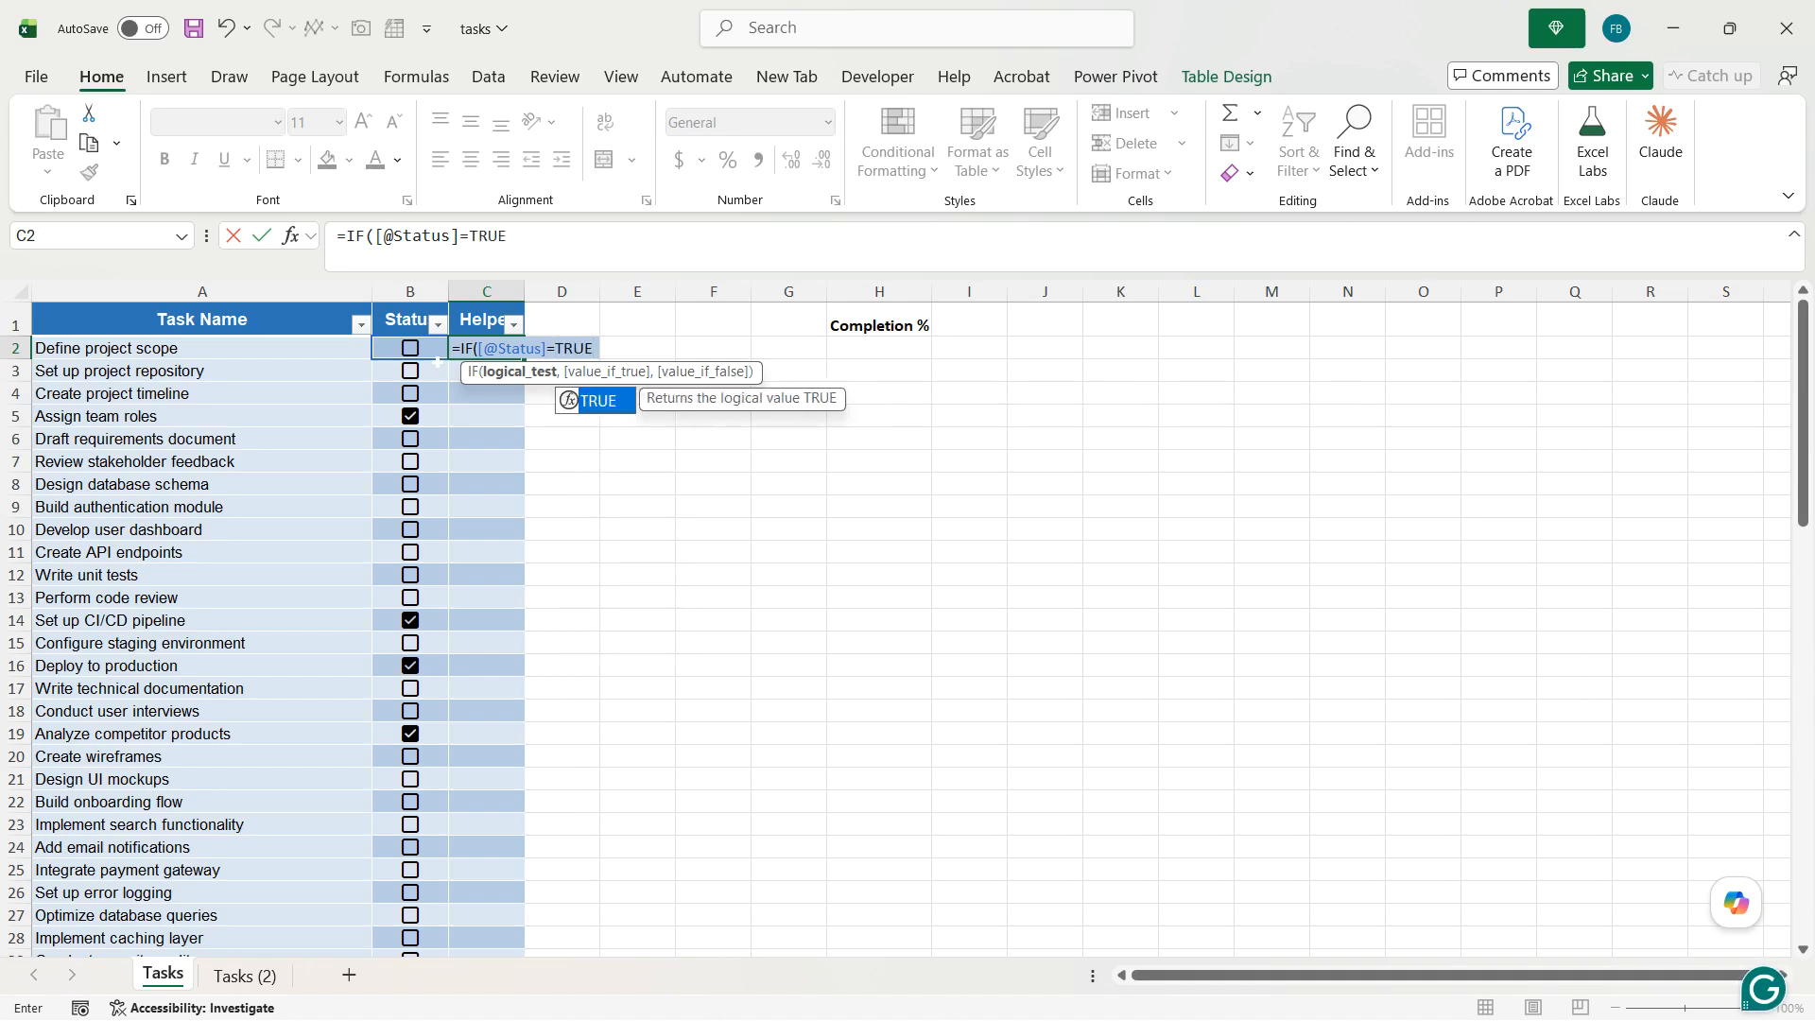
{"action": "type", "text": ",1"}
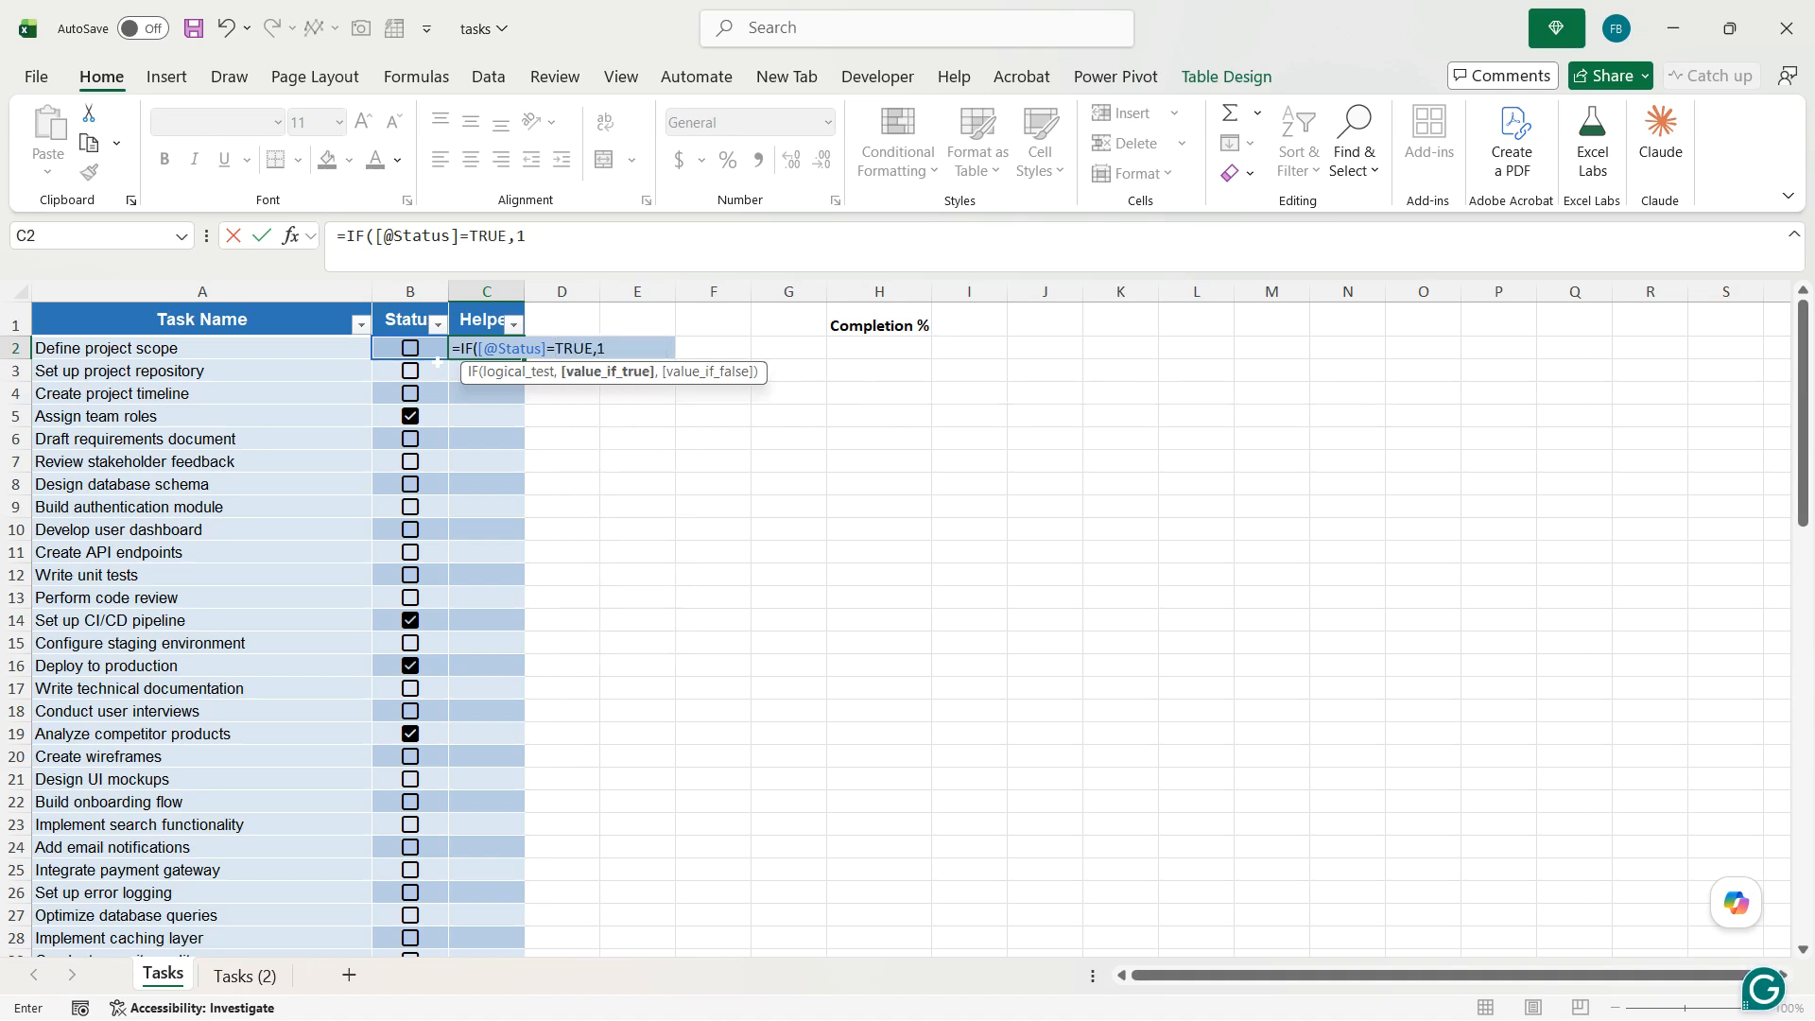
{"action": "type", "text": ","}
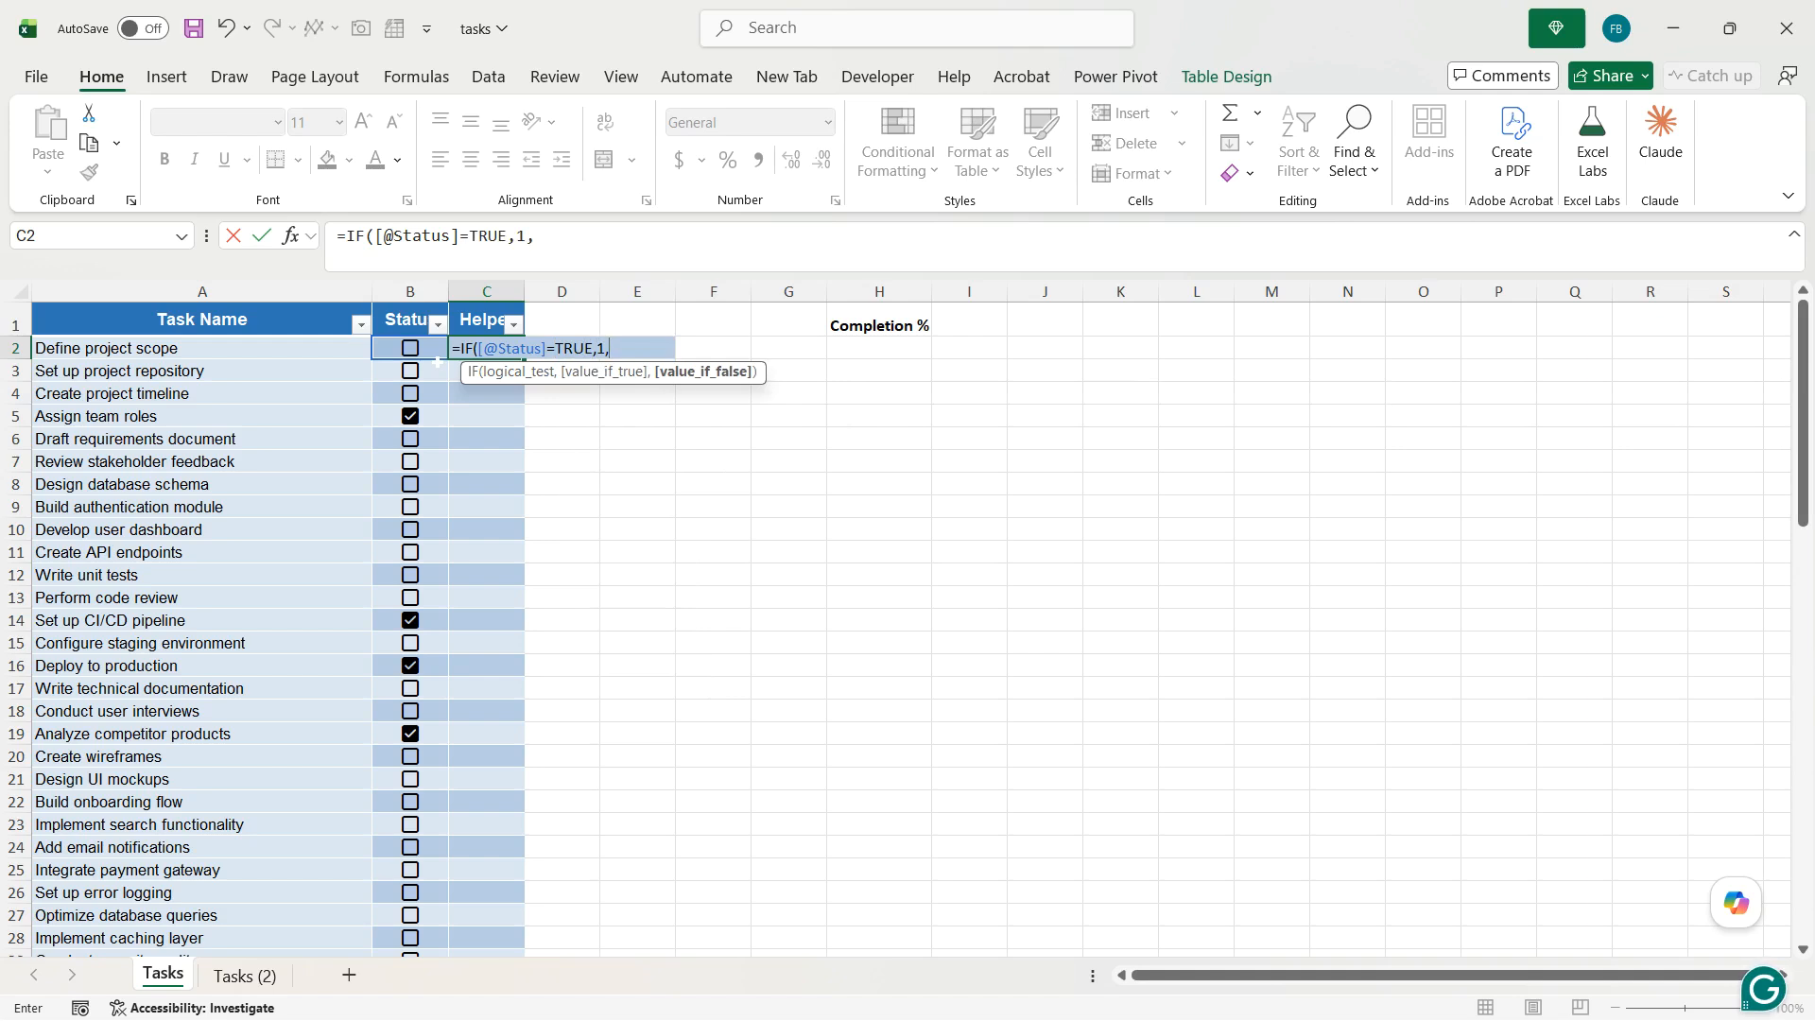
{"action": "type", "text": "0)"}
{"action": "key", "text": "Return"}
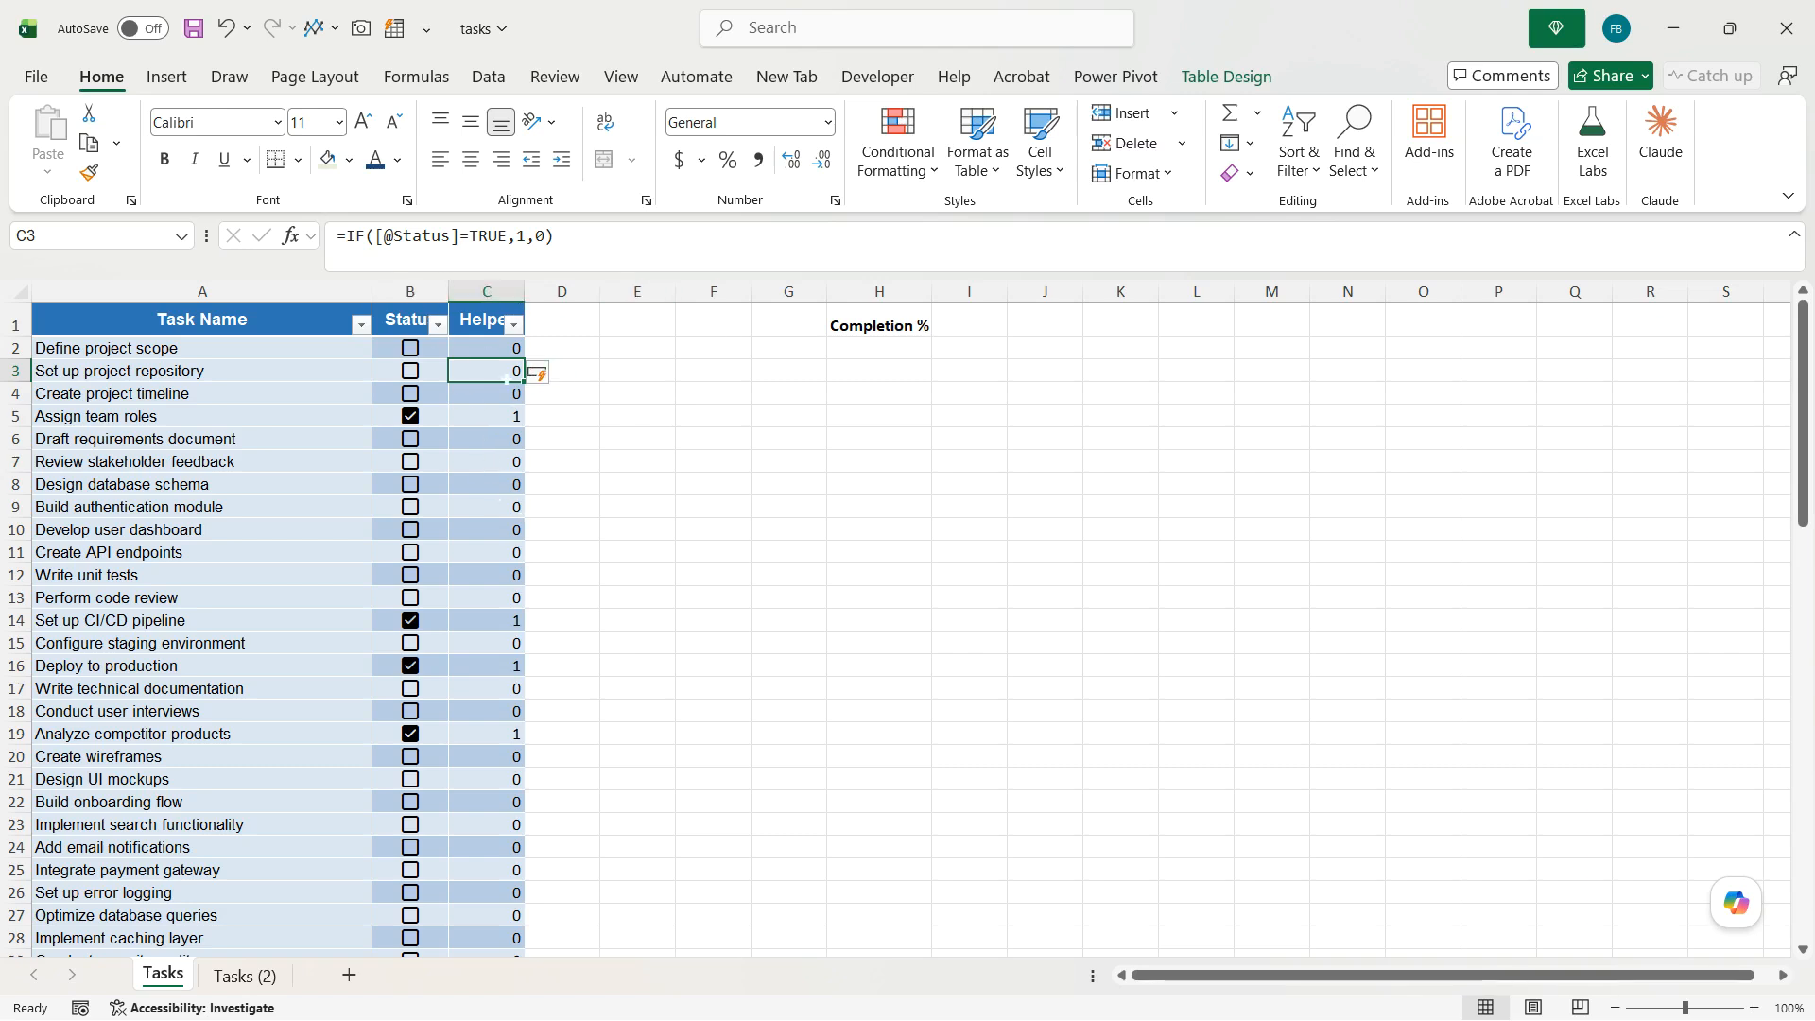
Calculate the average of the Helper column in I1 with =AVERAGE(Table2[Helper])
{"action": "left_click", "coordinate": [991, 327]}
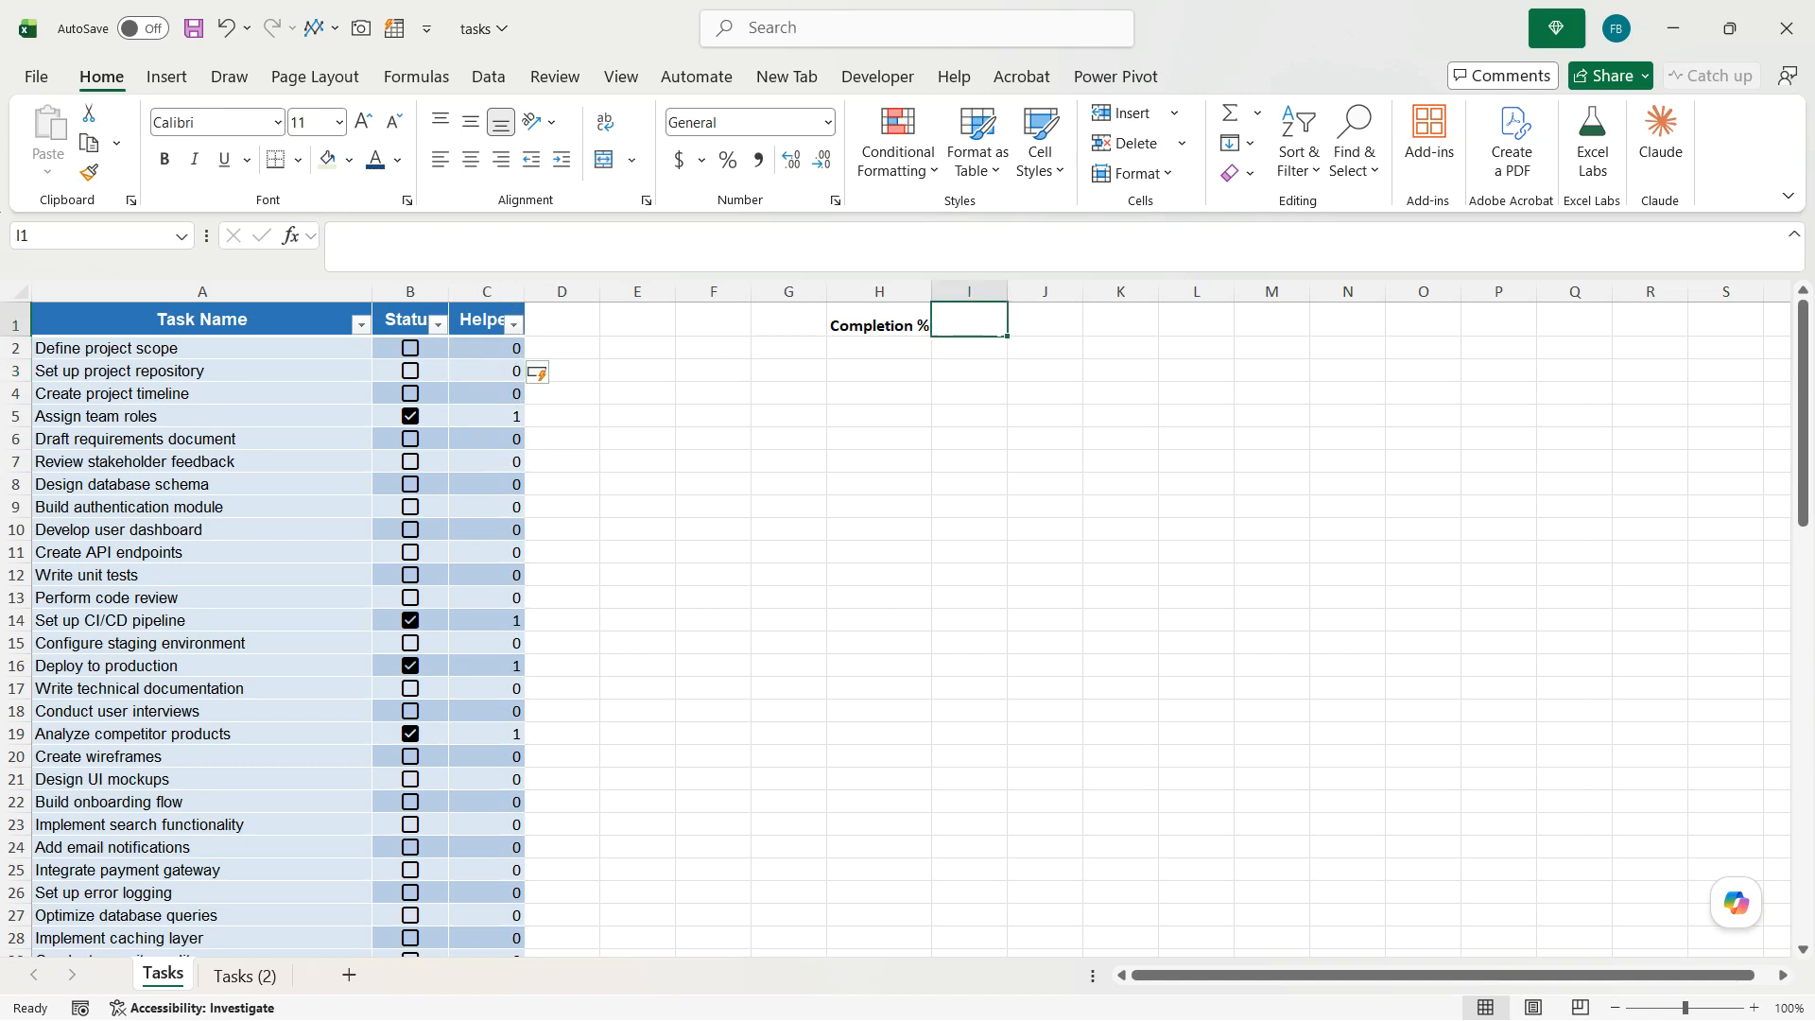
{"action": "type", "text": "=A"}
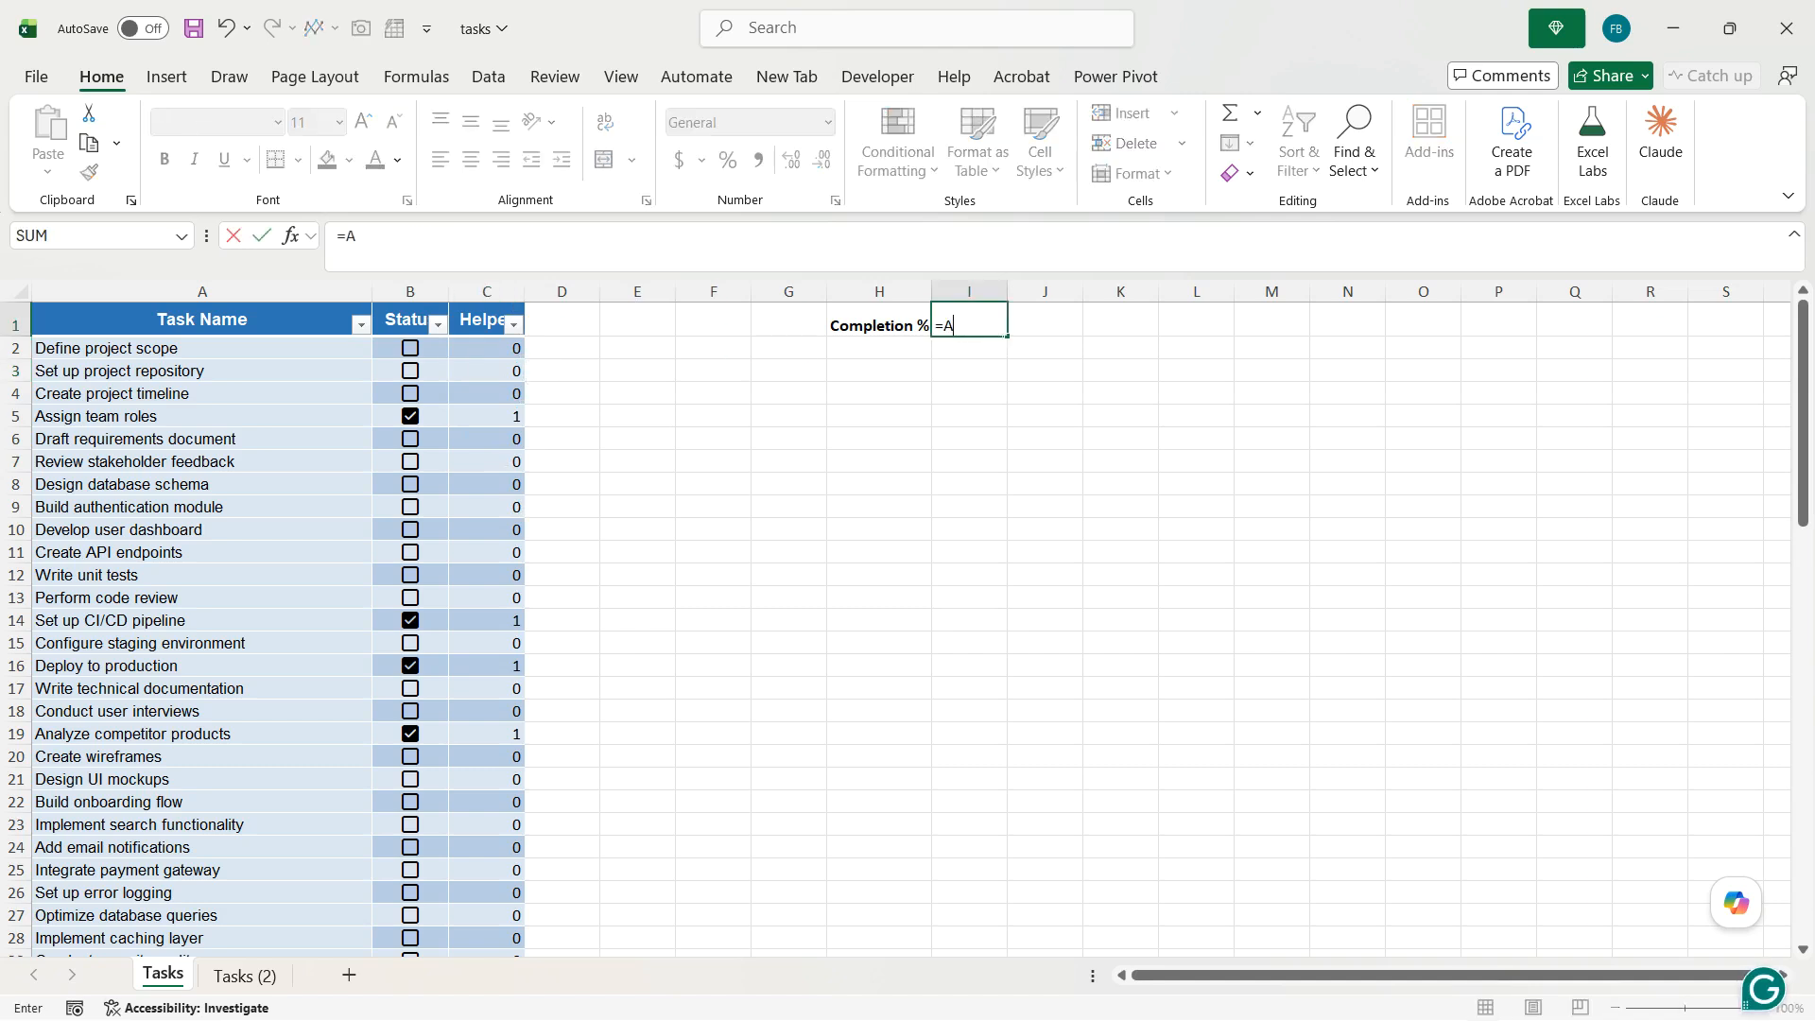
{"action": "type", "text": "VERAGE("}
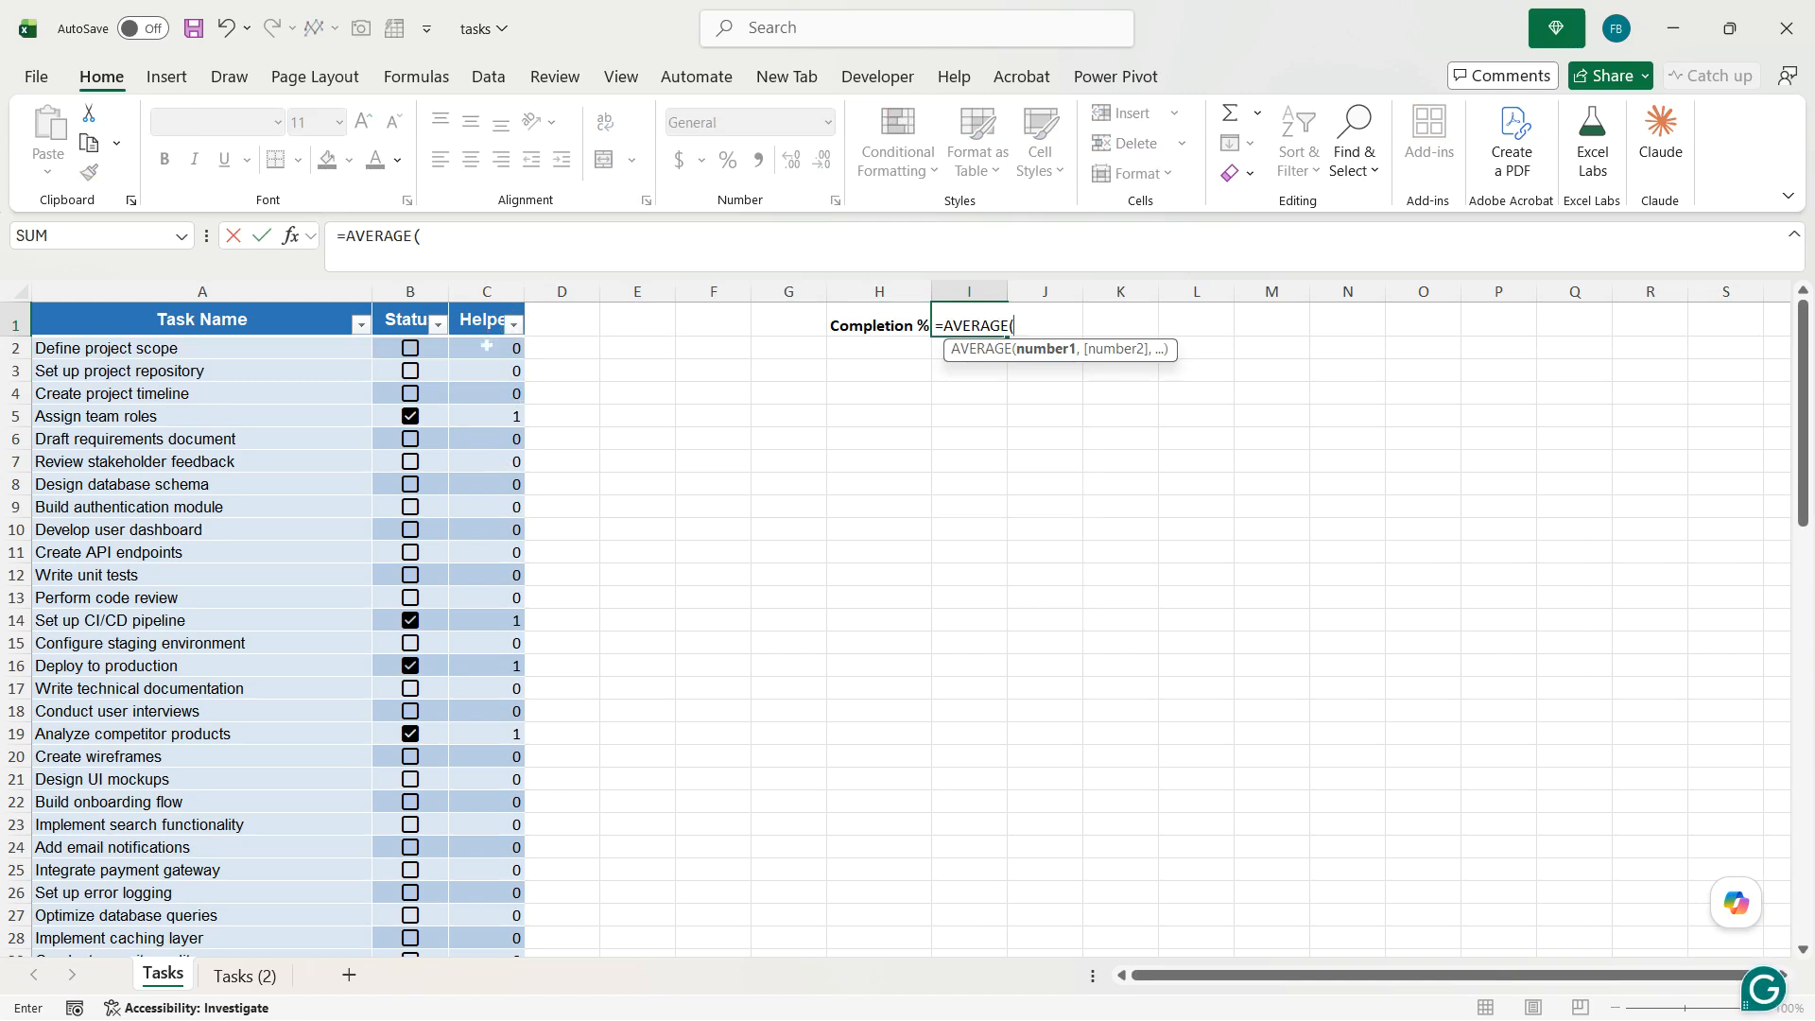
{"action": "left_click", "coordinate": [465, 325]}
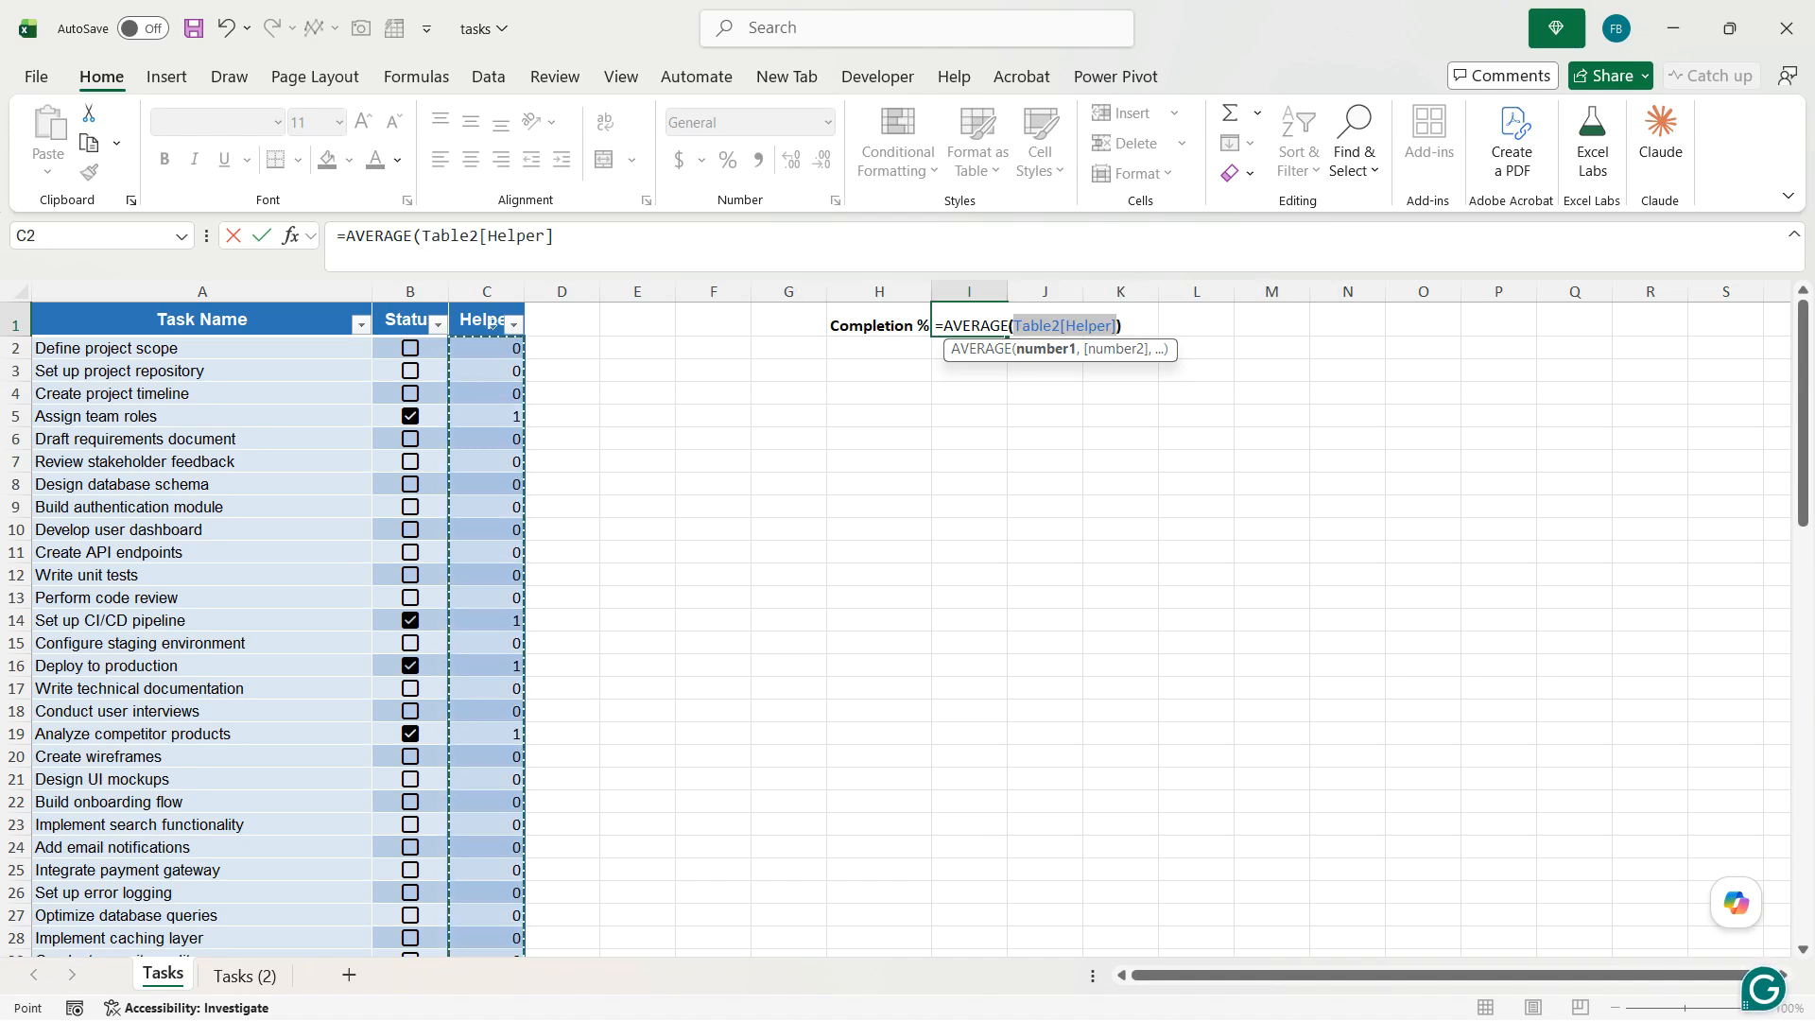
{"action": "key", "text": "Return"}
Format the completion value in I1 as a percentage with one decimal place
{"action": "left_click", "coordinate": [969, 326]}
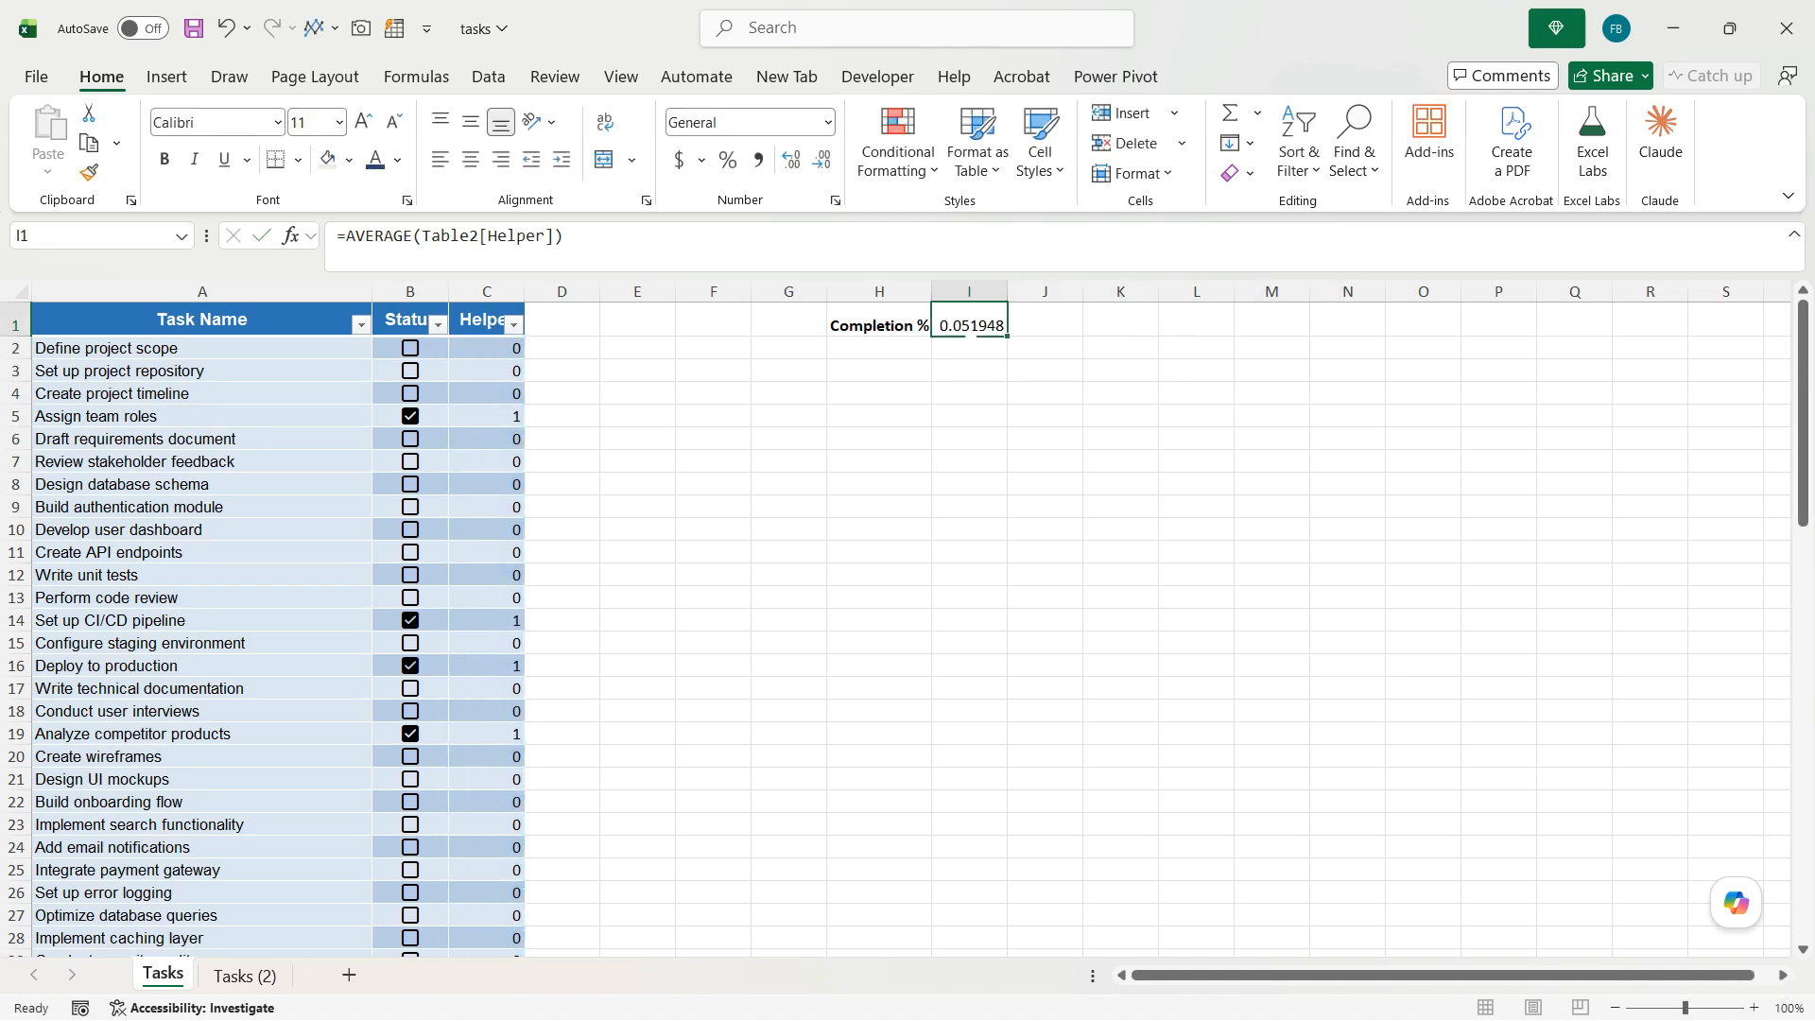
{"action": "left_click", "coordinate": [734, 168]}
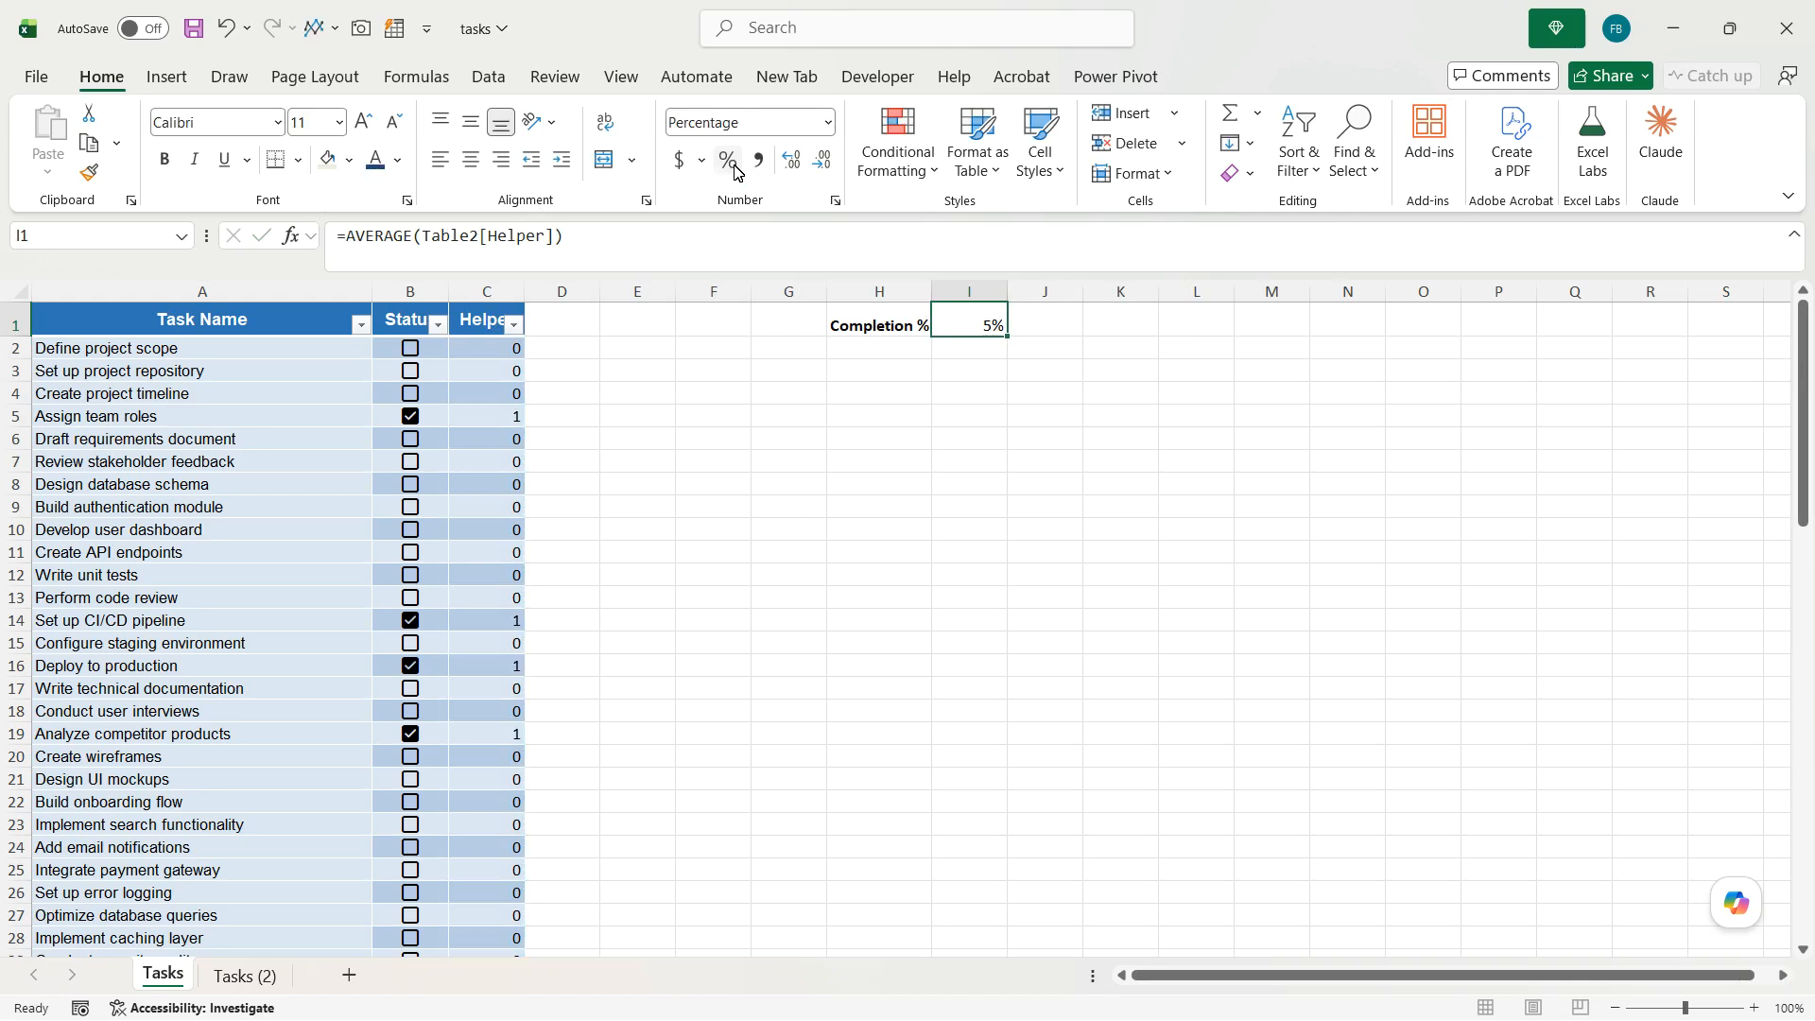
{"action": "left_click", "coordinate": [790, 165]}
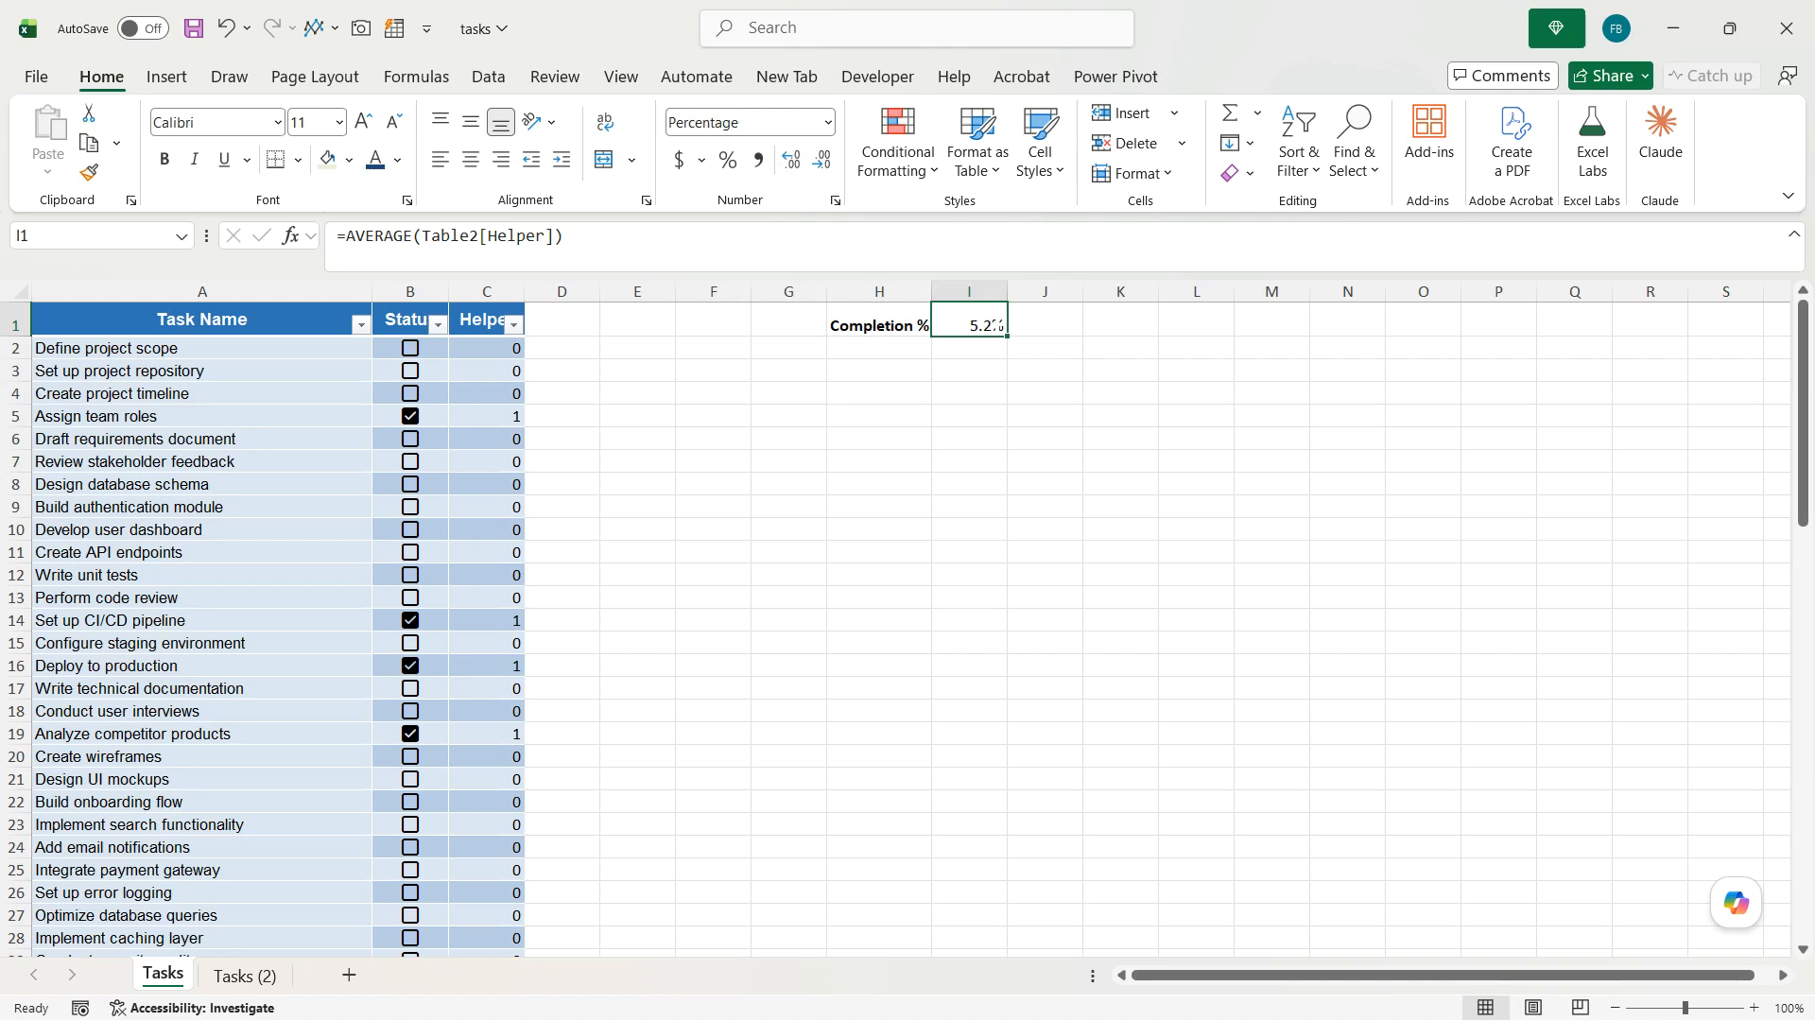
Tick the Status checkboxes for the tasks in rows 2, 3, 4 and 6
{"action": "left_click", "coordinate": [416, 349]}
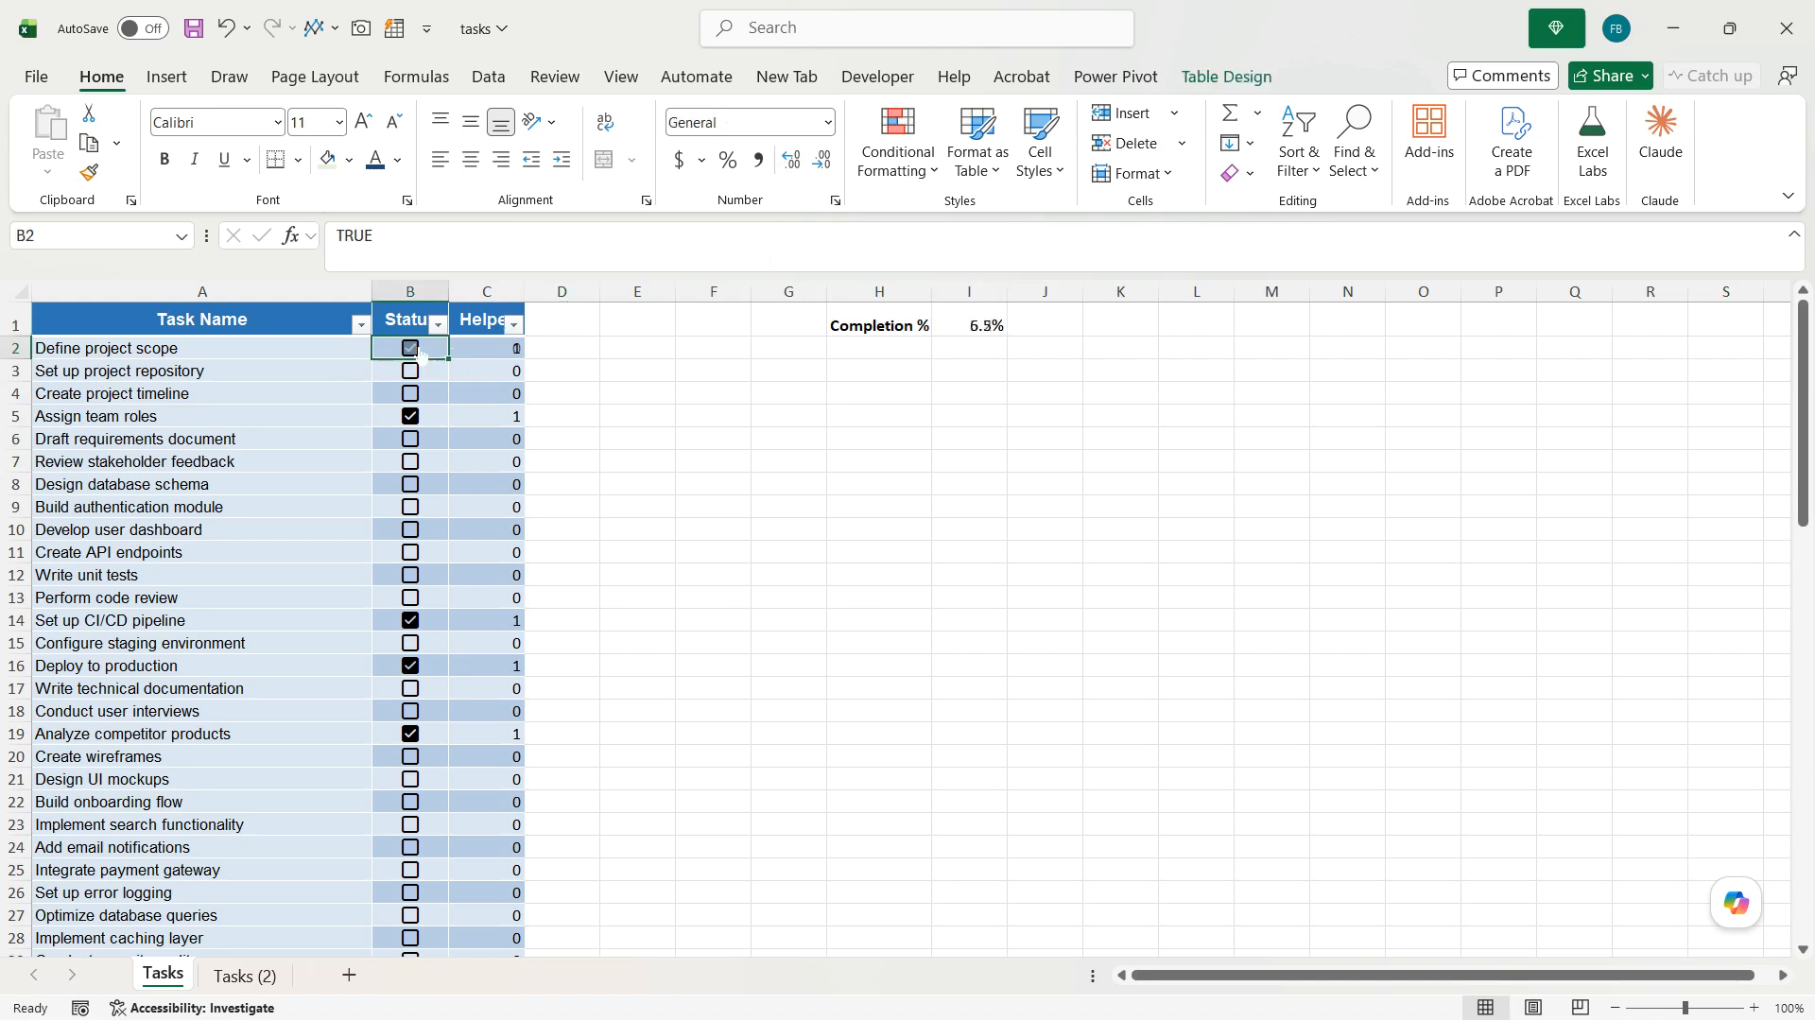
{"action": "left_click", "coordinate": [420, 370]}
{"action": "left_click", "coordinate": [422, 397]}
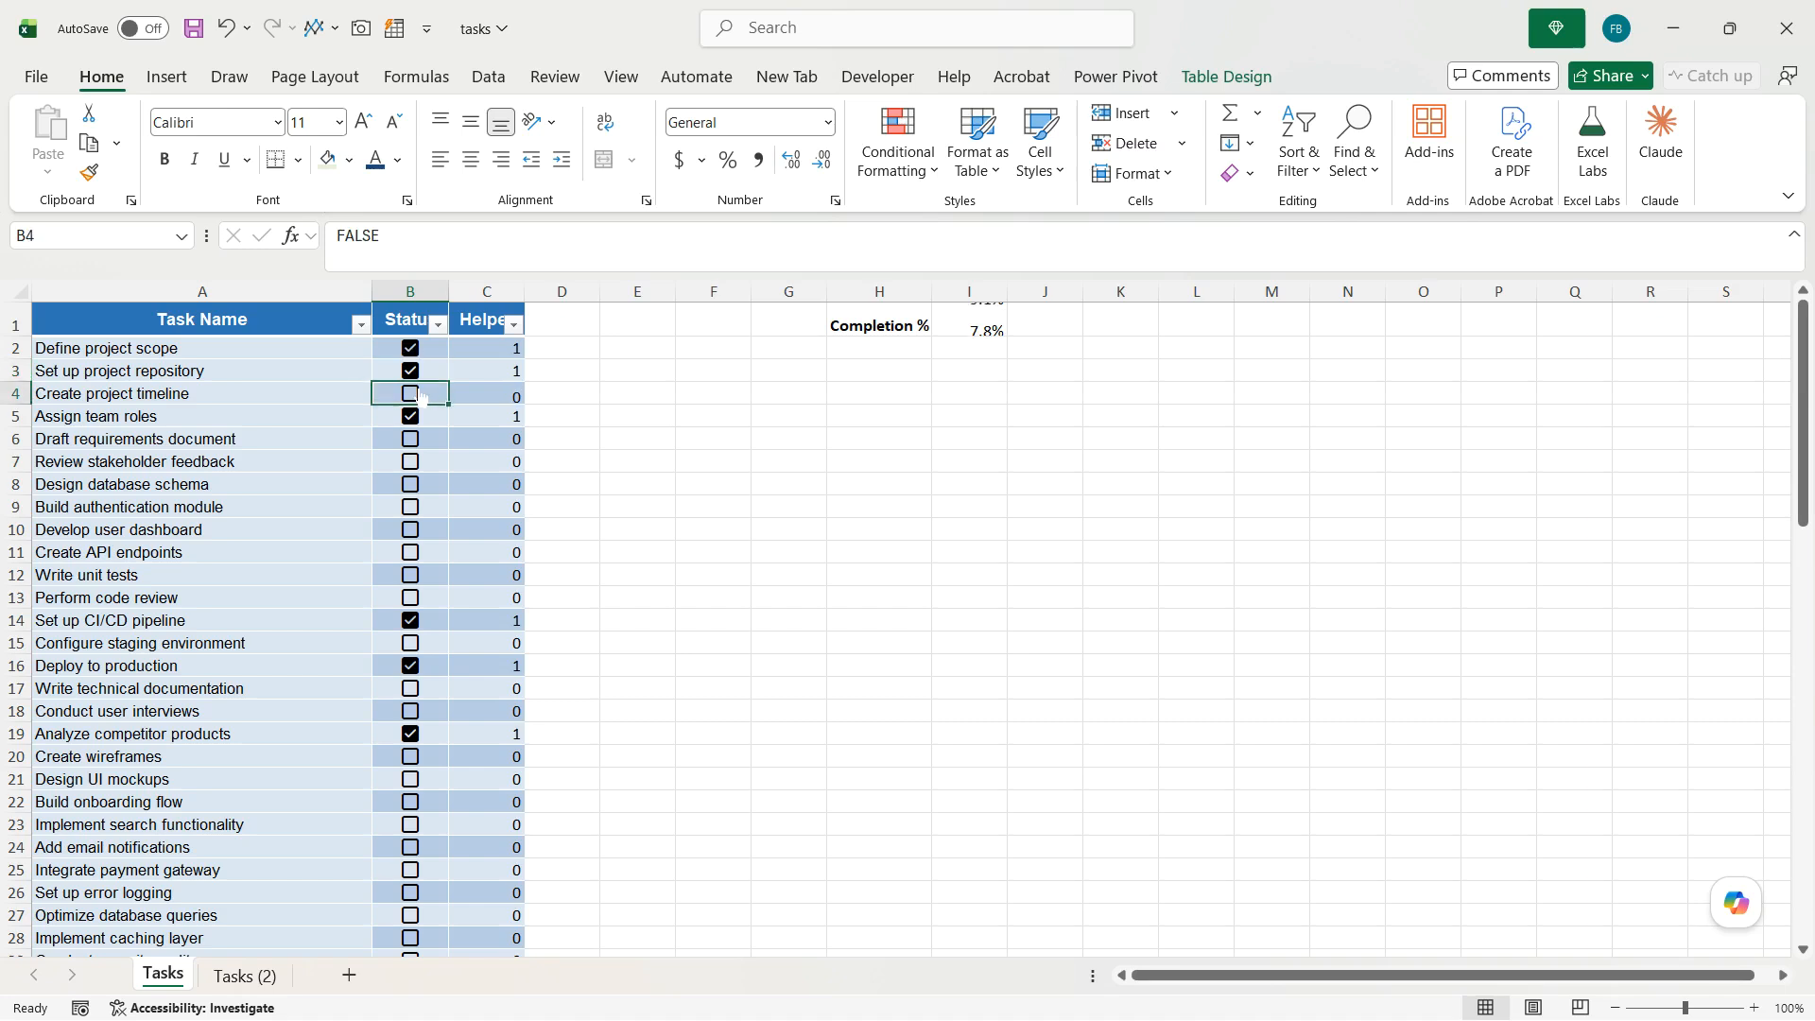
{"action": "left_click", "coordinate": [421, 397]}
{"action": "left_click", "coordinate": [421, 441]}
{"action": "left_click", "coordinate": [421, 486]}
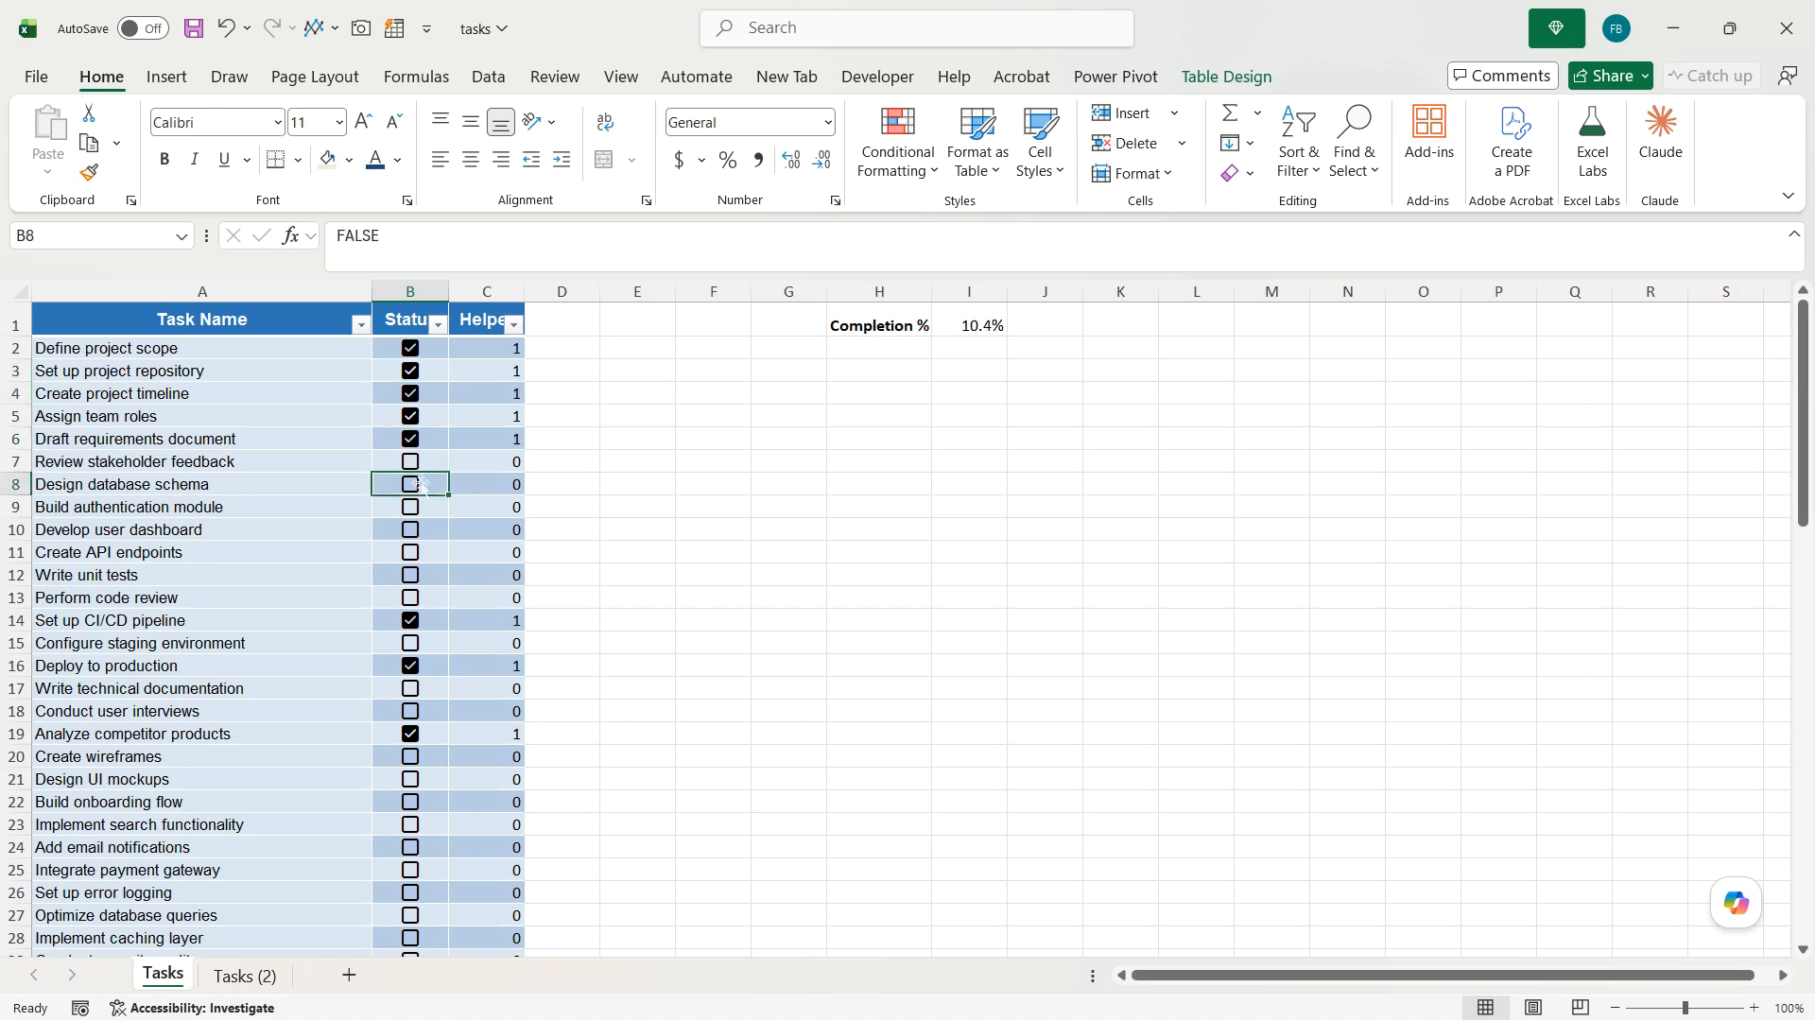
Fill the ticked checkbox in B2 down the whole Status column and untick the tasks in rows 7, 10, 20 and 24
{"action": "left_click", "coordinate": [437, 352]}
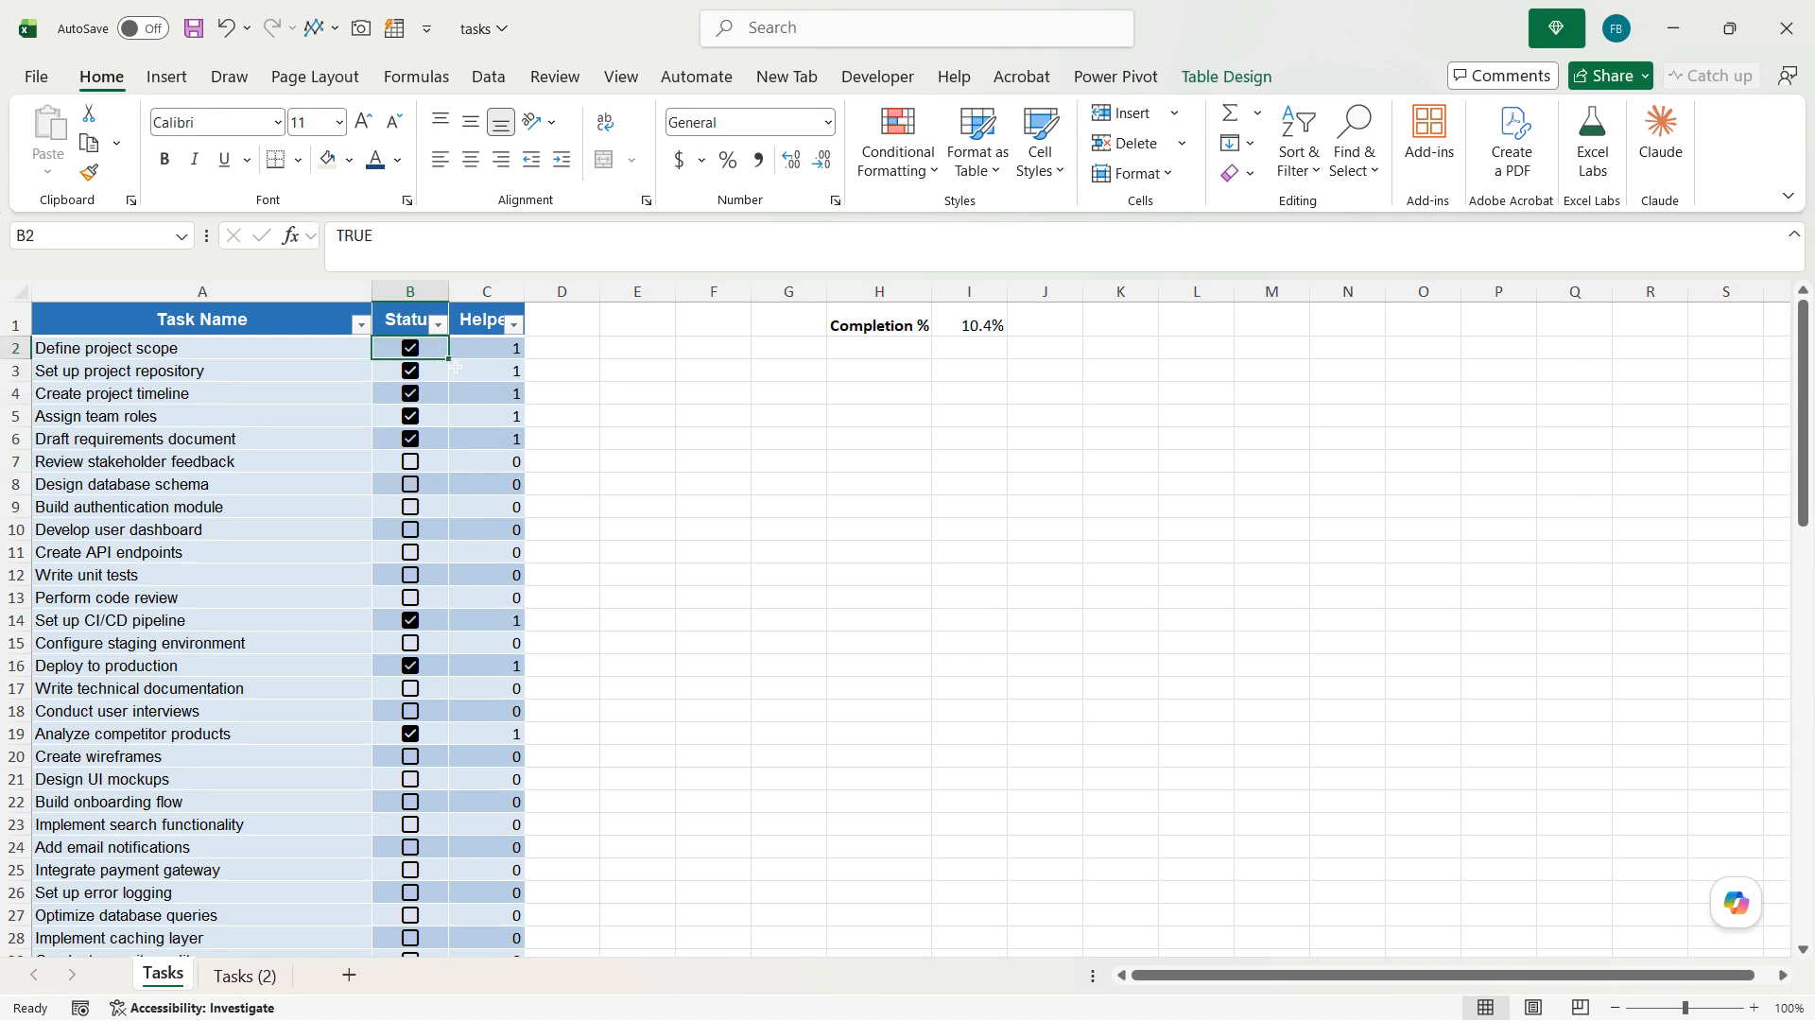
{"action": "double_click", "coordinate": [451, 361]}
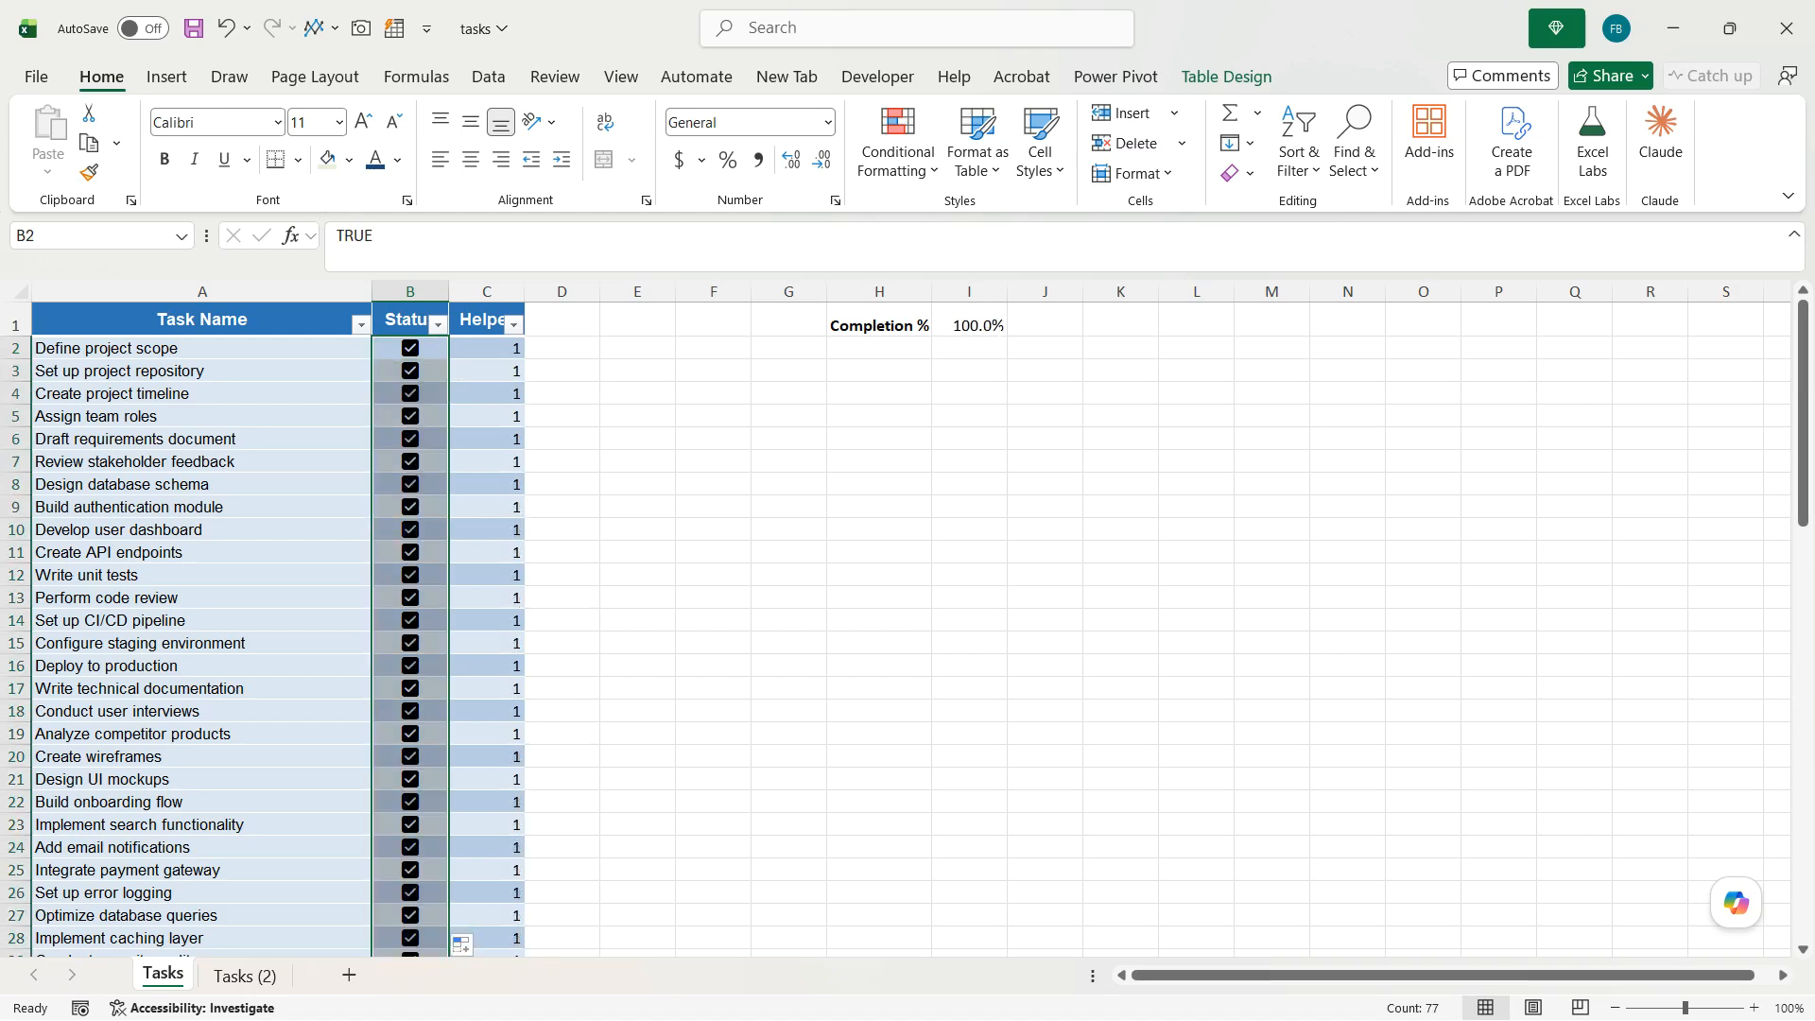
{"action": "left_click", "coordinate": [417, 467]}
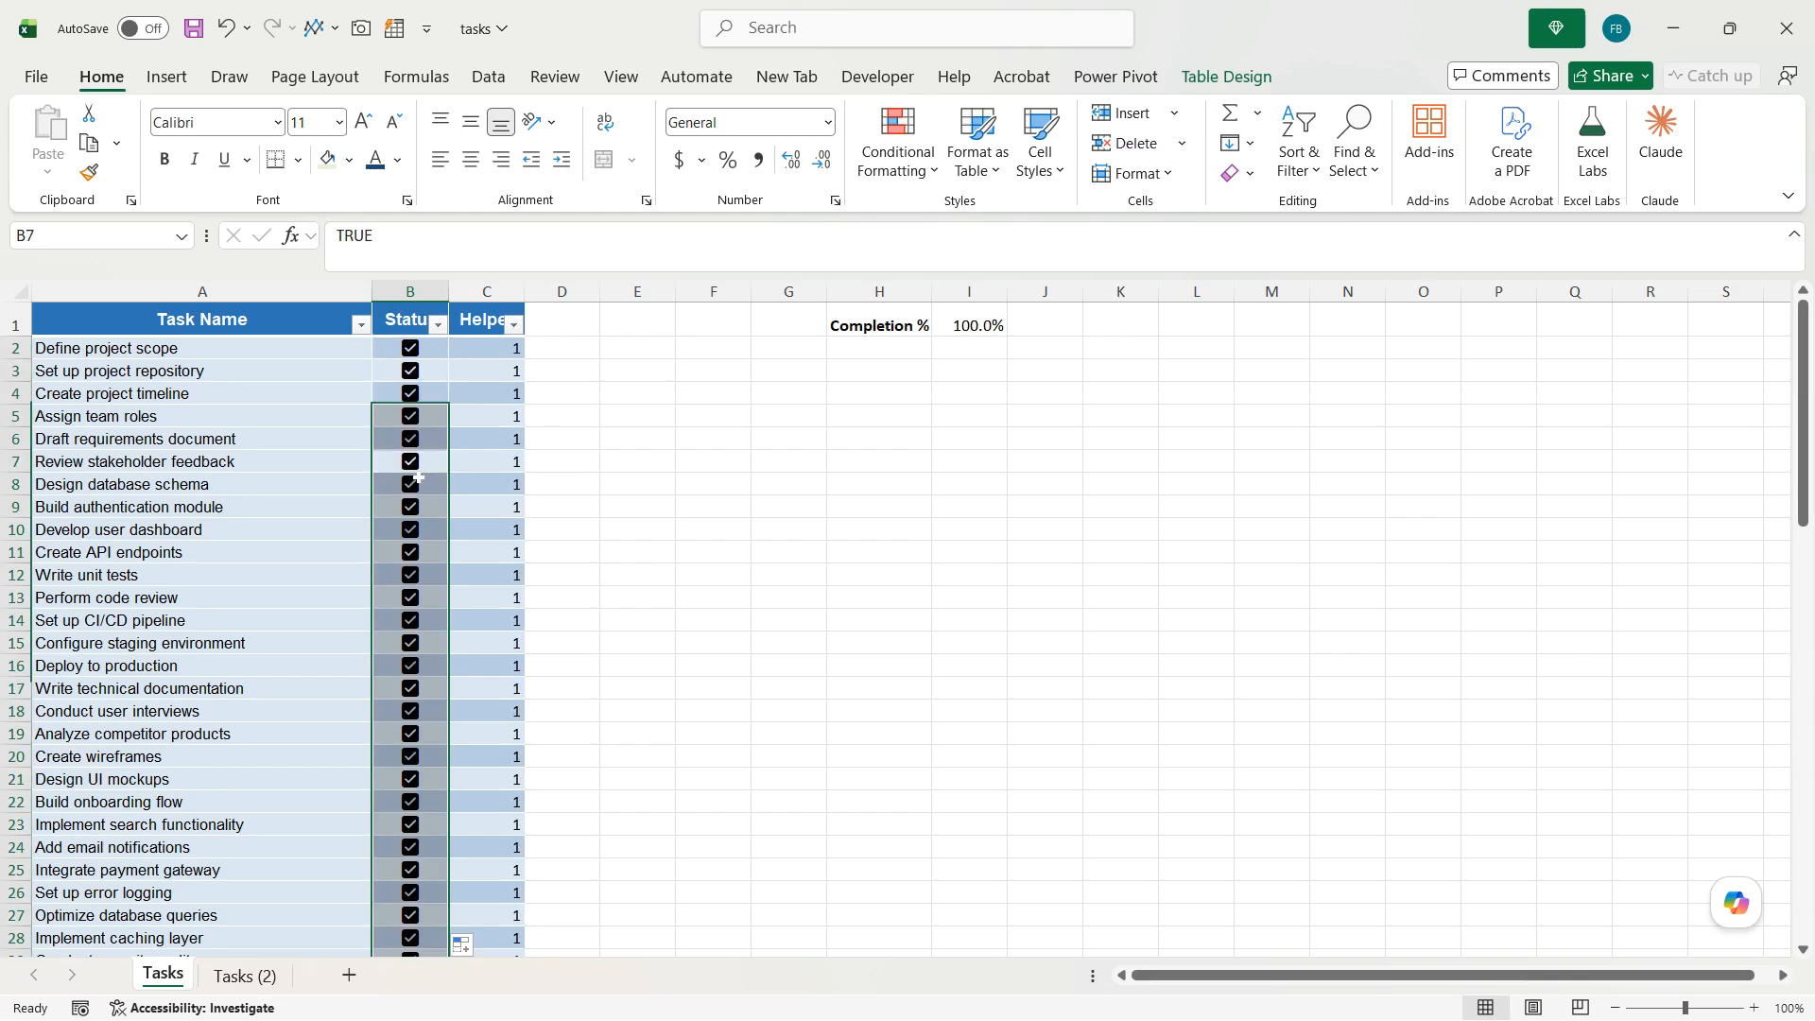
{"action": "left_click", "coordinate": [417, 465]}
{"action": "left_click", "coordinate": [412, 531]}
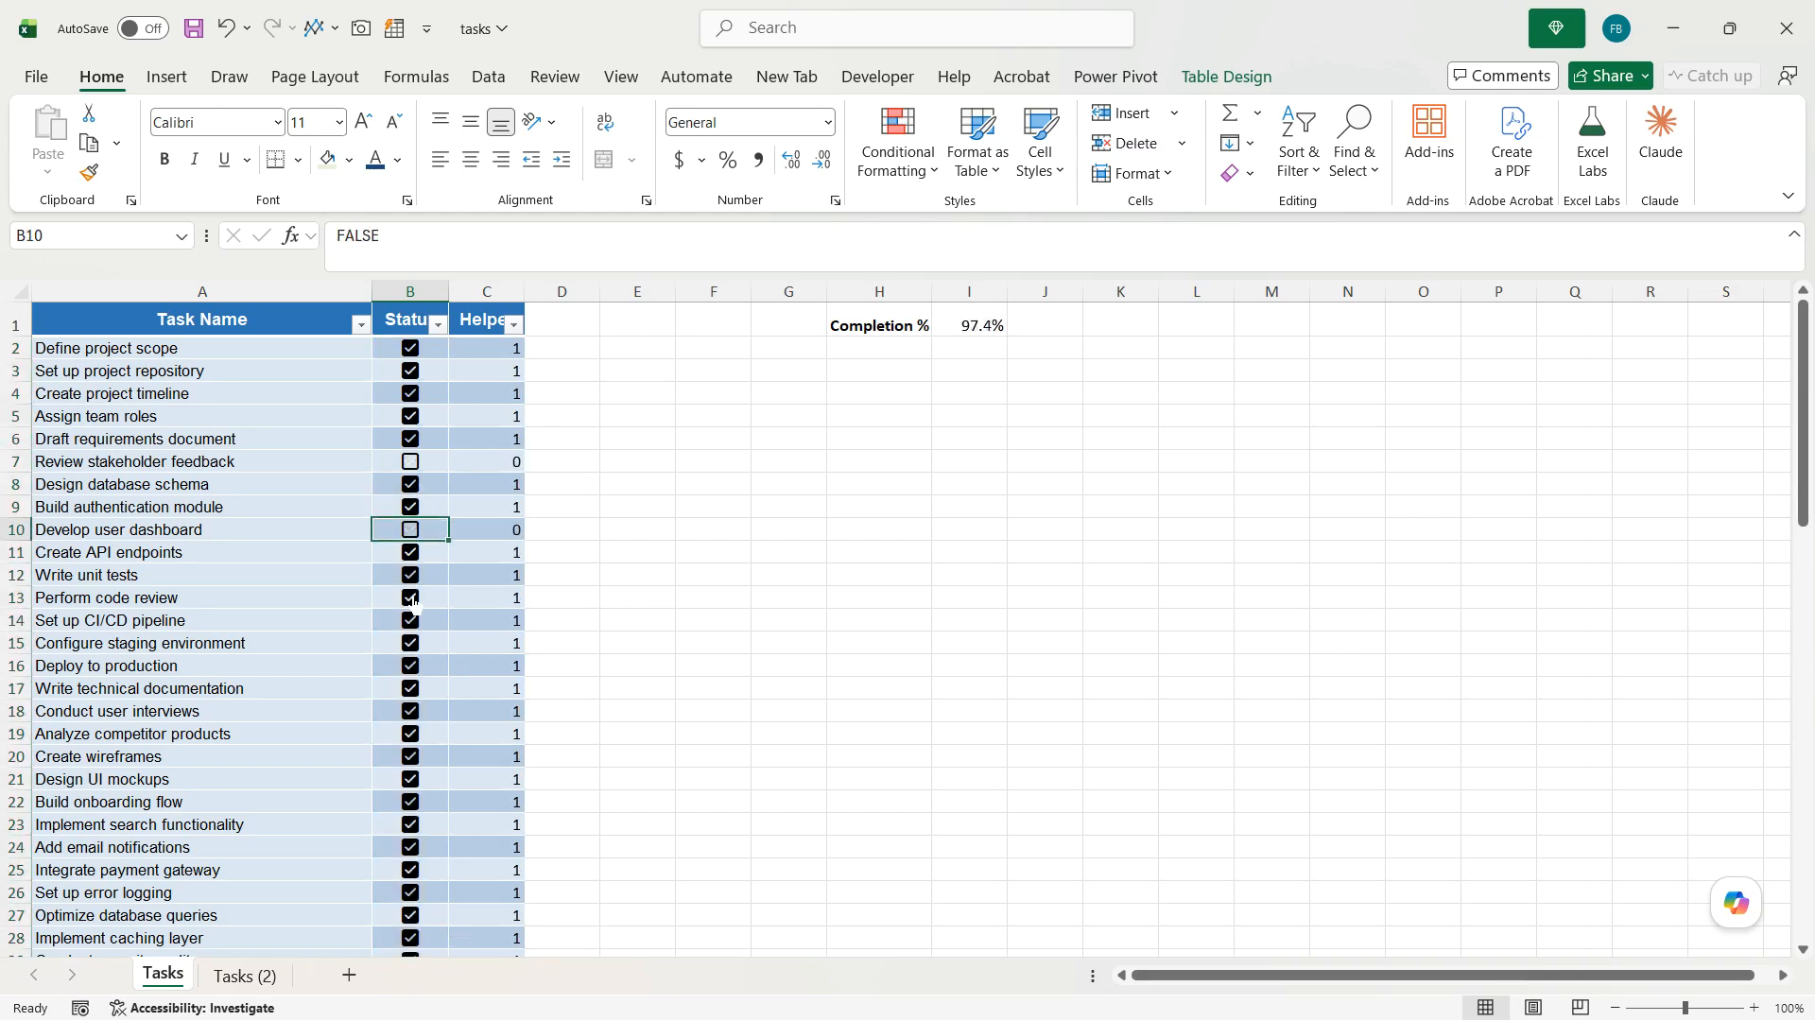
{"action": "left_click", "coordinate": [416, 665]}
{"action": "left_click", "coordinate": [413, 758]}
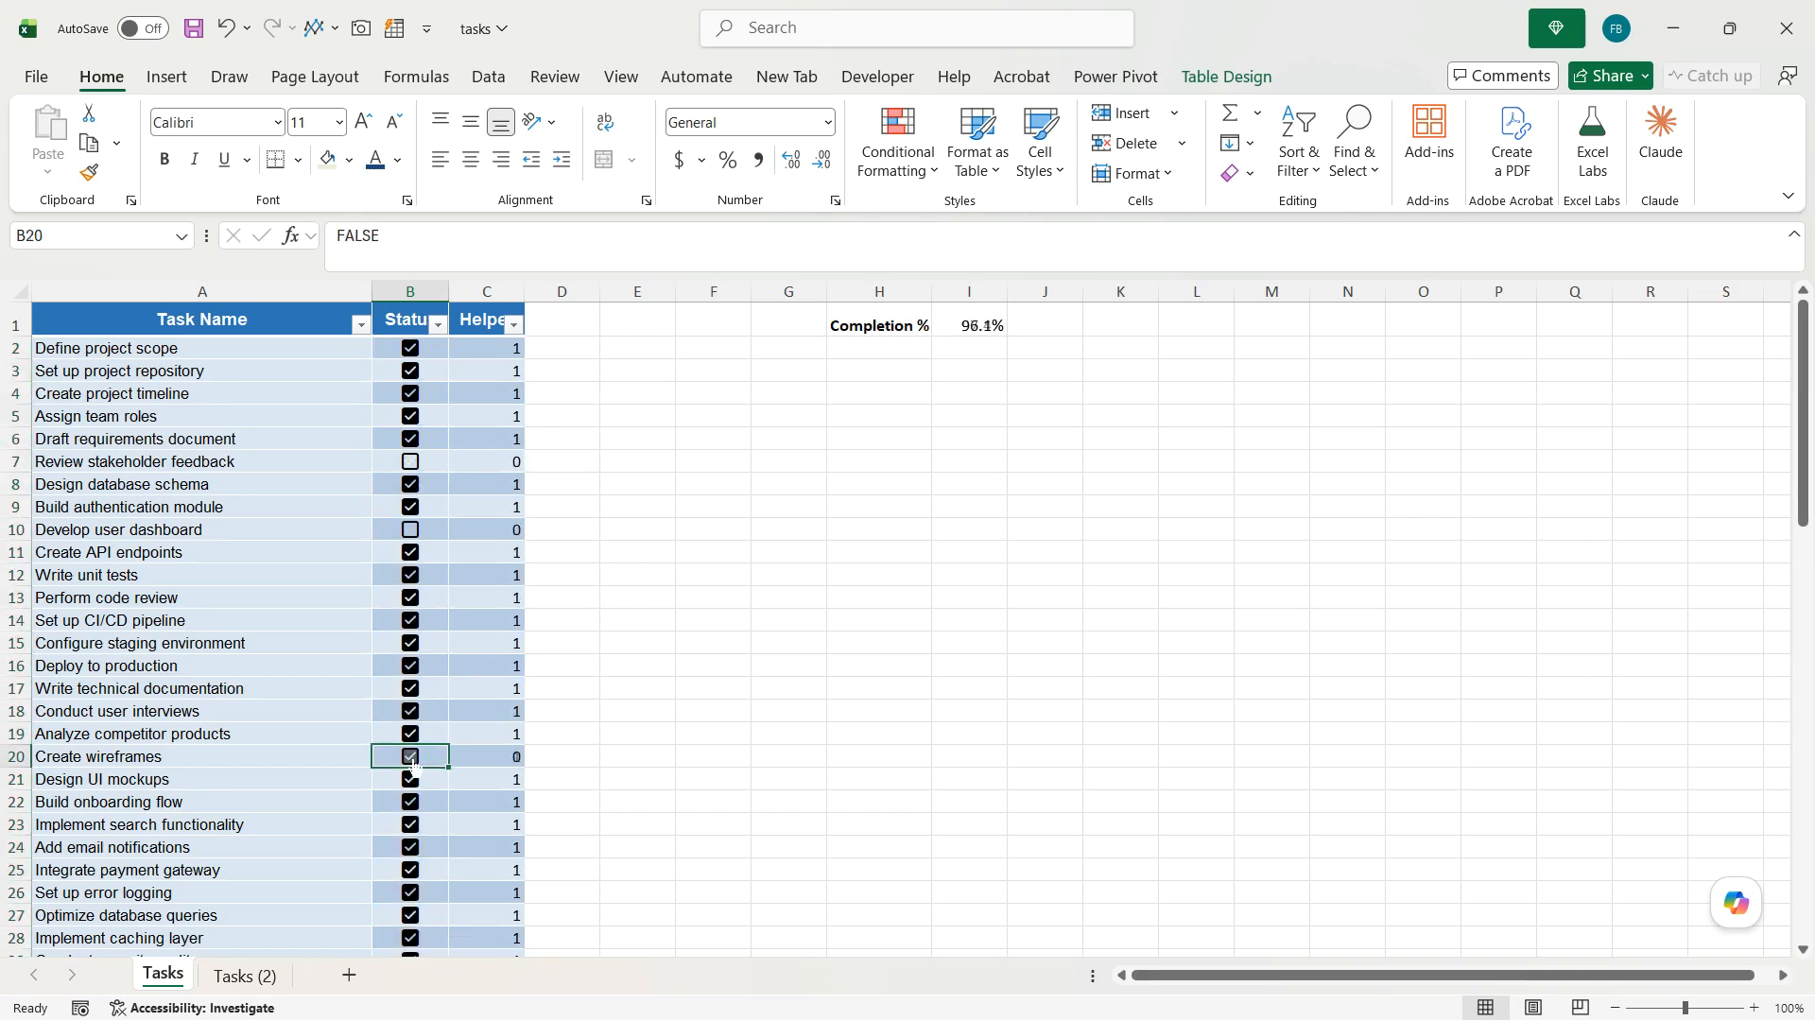
{"action": "left_click", "coordinate": [413, 847]}
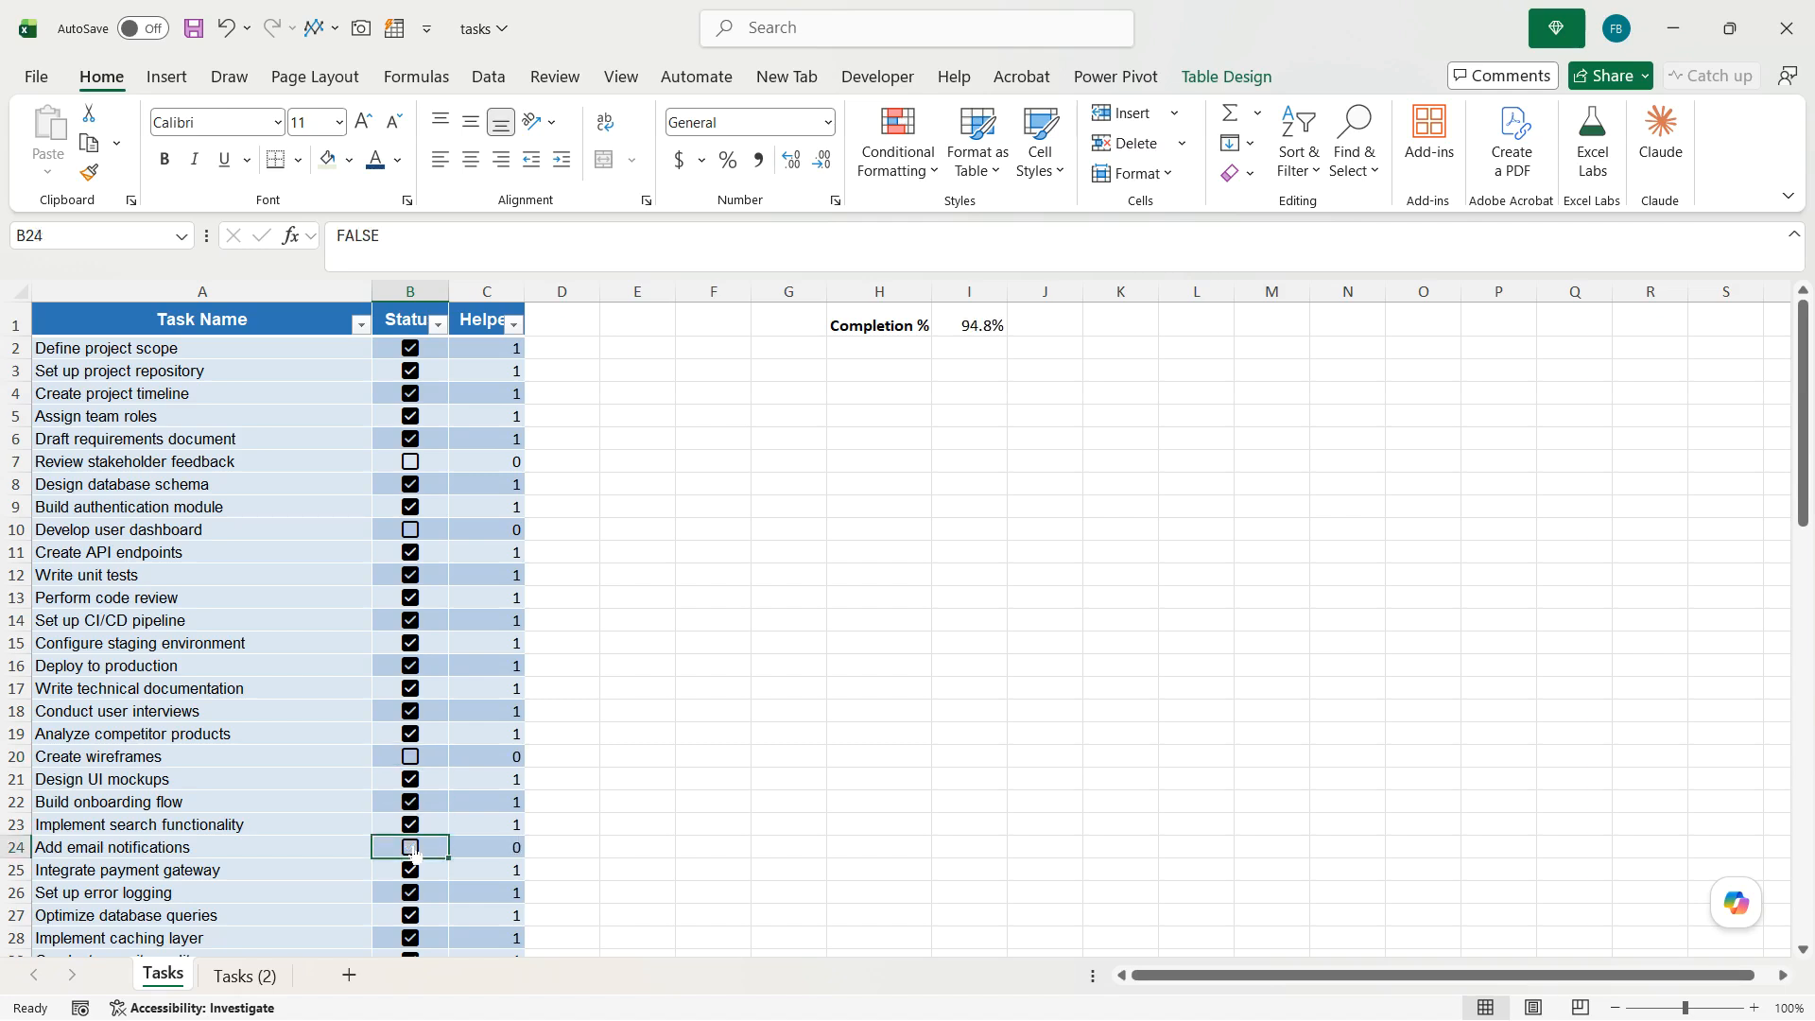
Hide the Helper column C
{"action": "left_click", "coordinate": [511, 314]}
{"action": "right_click", "coordinate": [502, 304]}
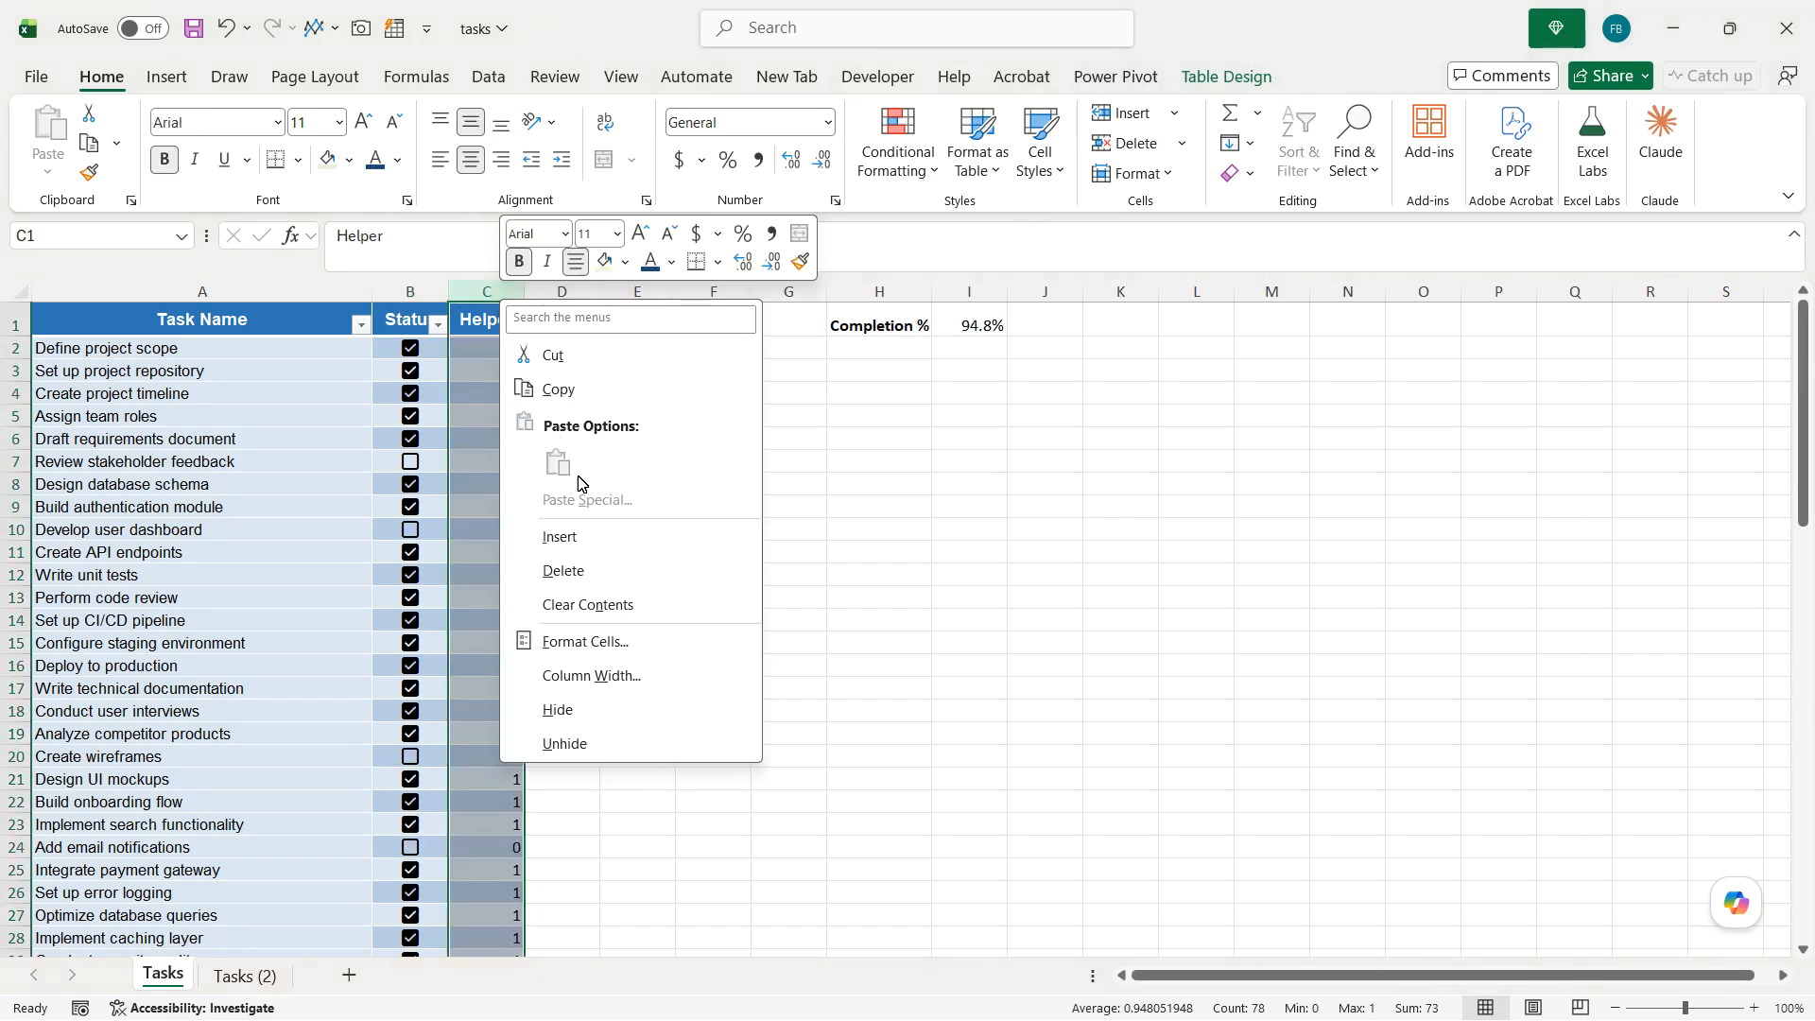
{"action": "left_click", "coordinate": [587, 707]}
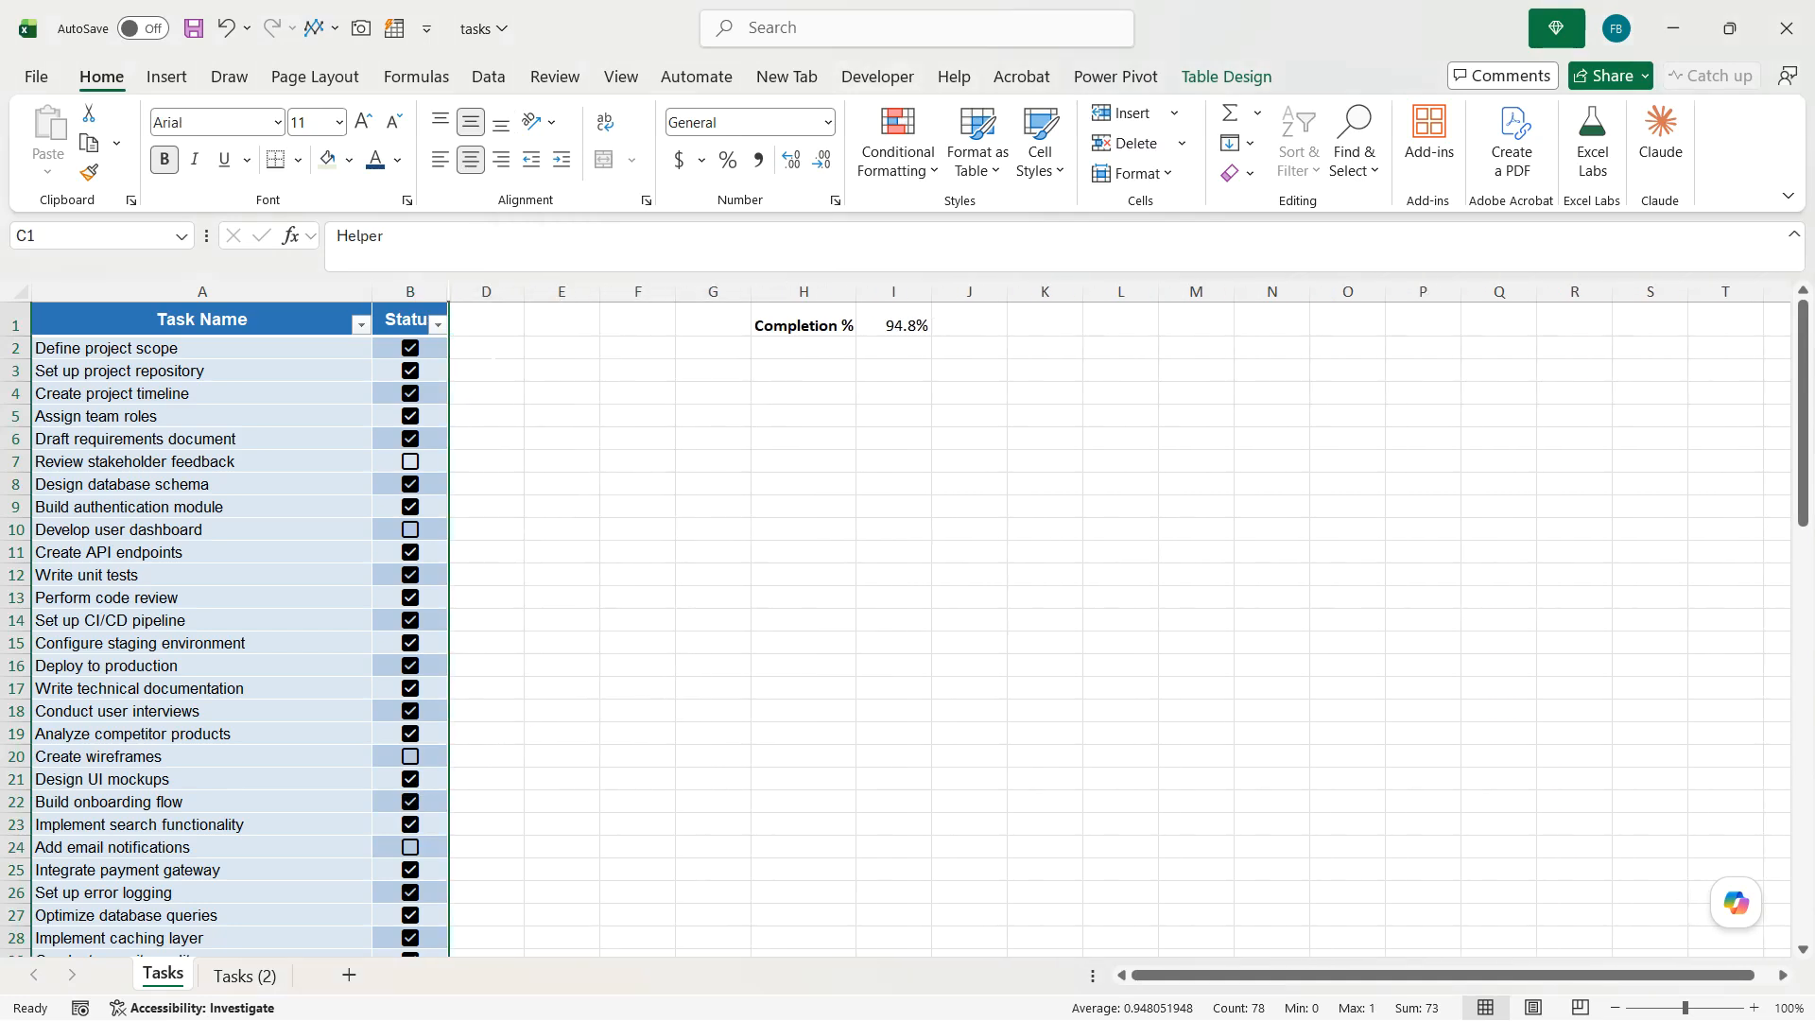
Untick the Status checkboxes for the tasks in rows 2, 13 and 16
{"action": "left_click", "coordinate": [413, 349]}
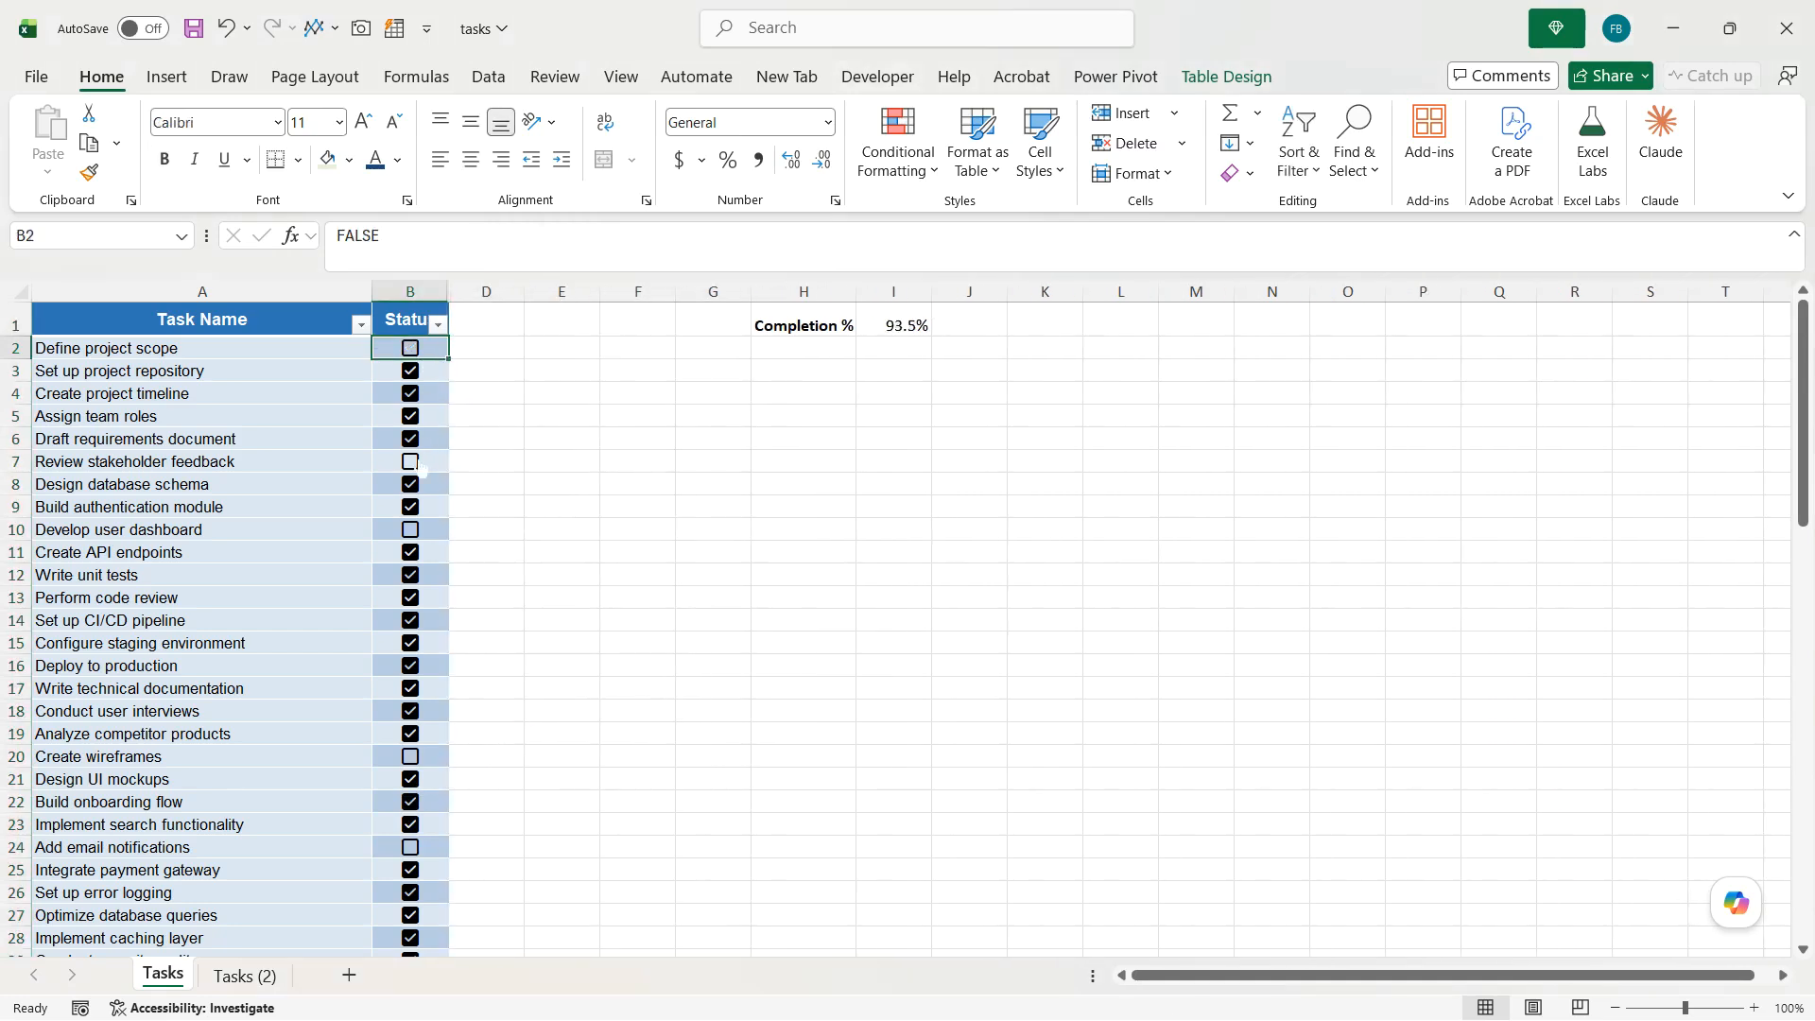
{"action": "left_click", "coordinate": [416, 600]}
{"action": "left_click", "coordinate": [415, 668]}
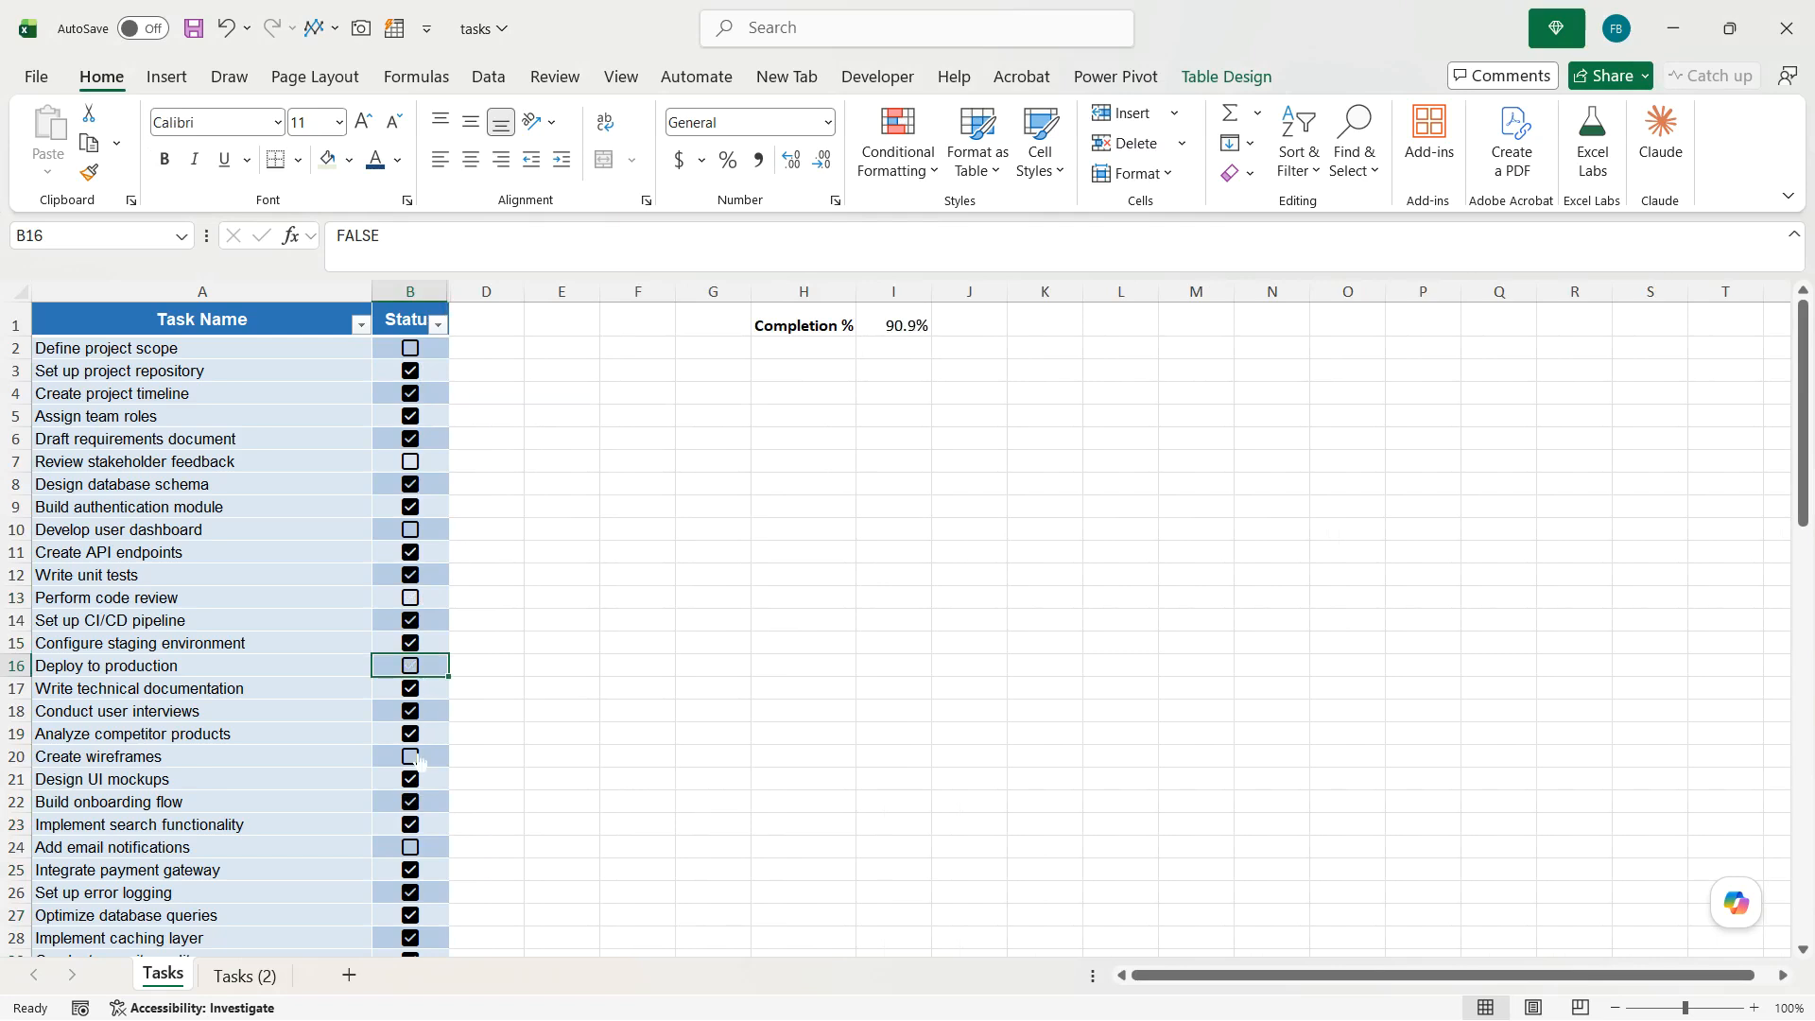
Untick the Status checkboxes for the tasks in rows 23, 27, 17 and 9
{"action": "left_click", "coordinate": [422, 827]}
{"action": "left_click", "coordinate": [423, 827]}
{"action": "left_click", "coordinate": [416, 917]}
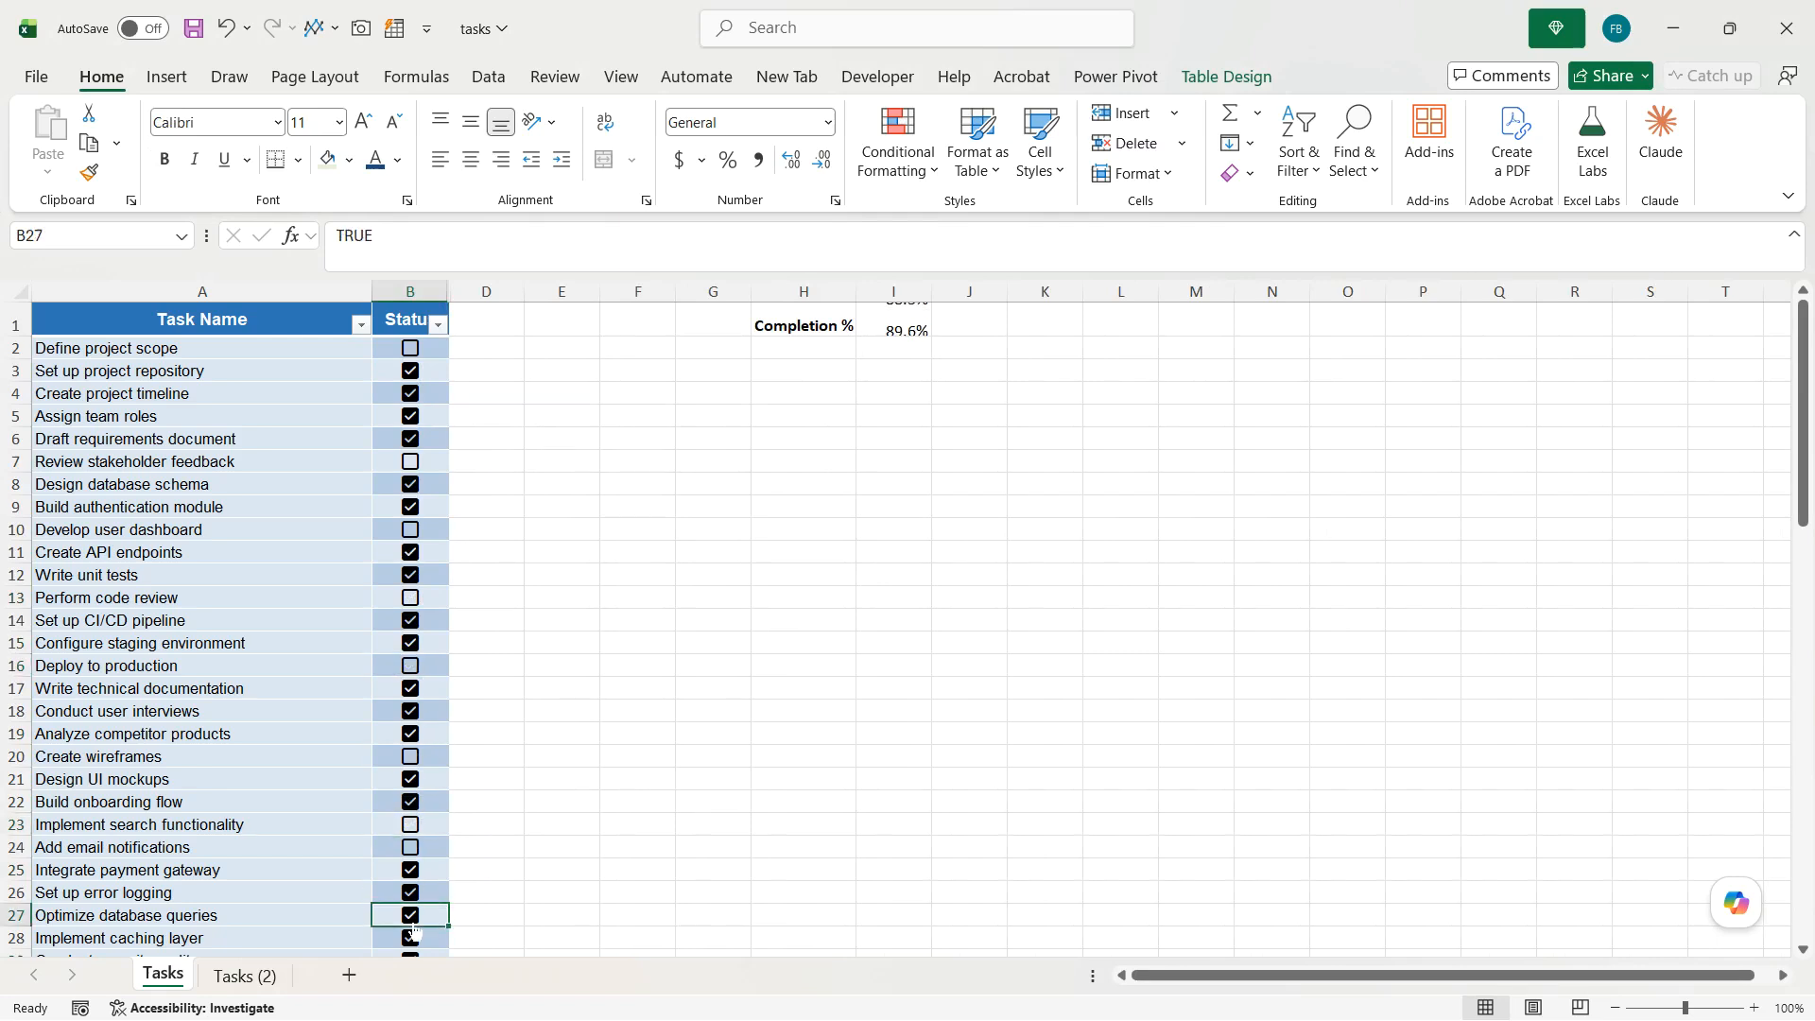
{"action": "left_click", "coordinate": [409, 690]}
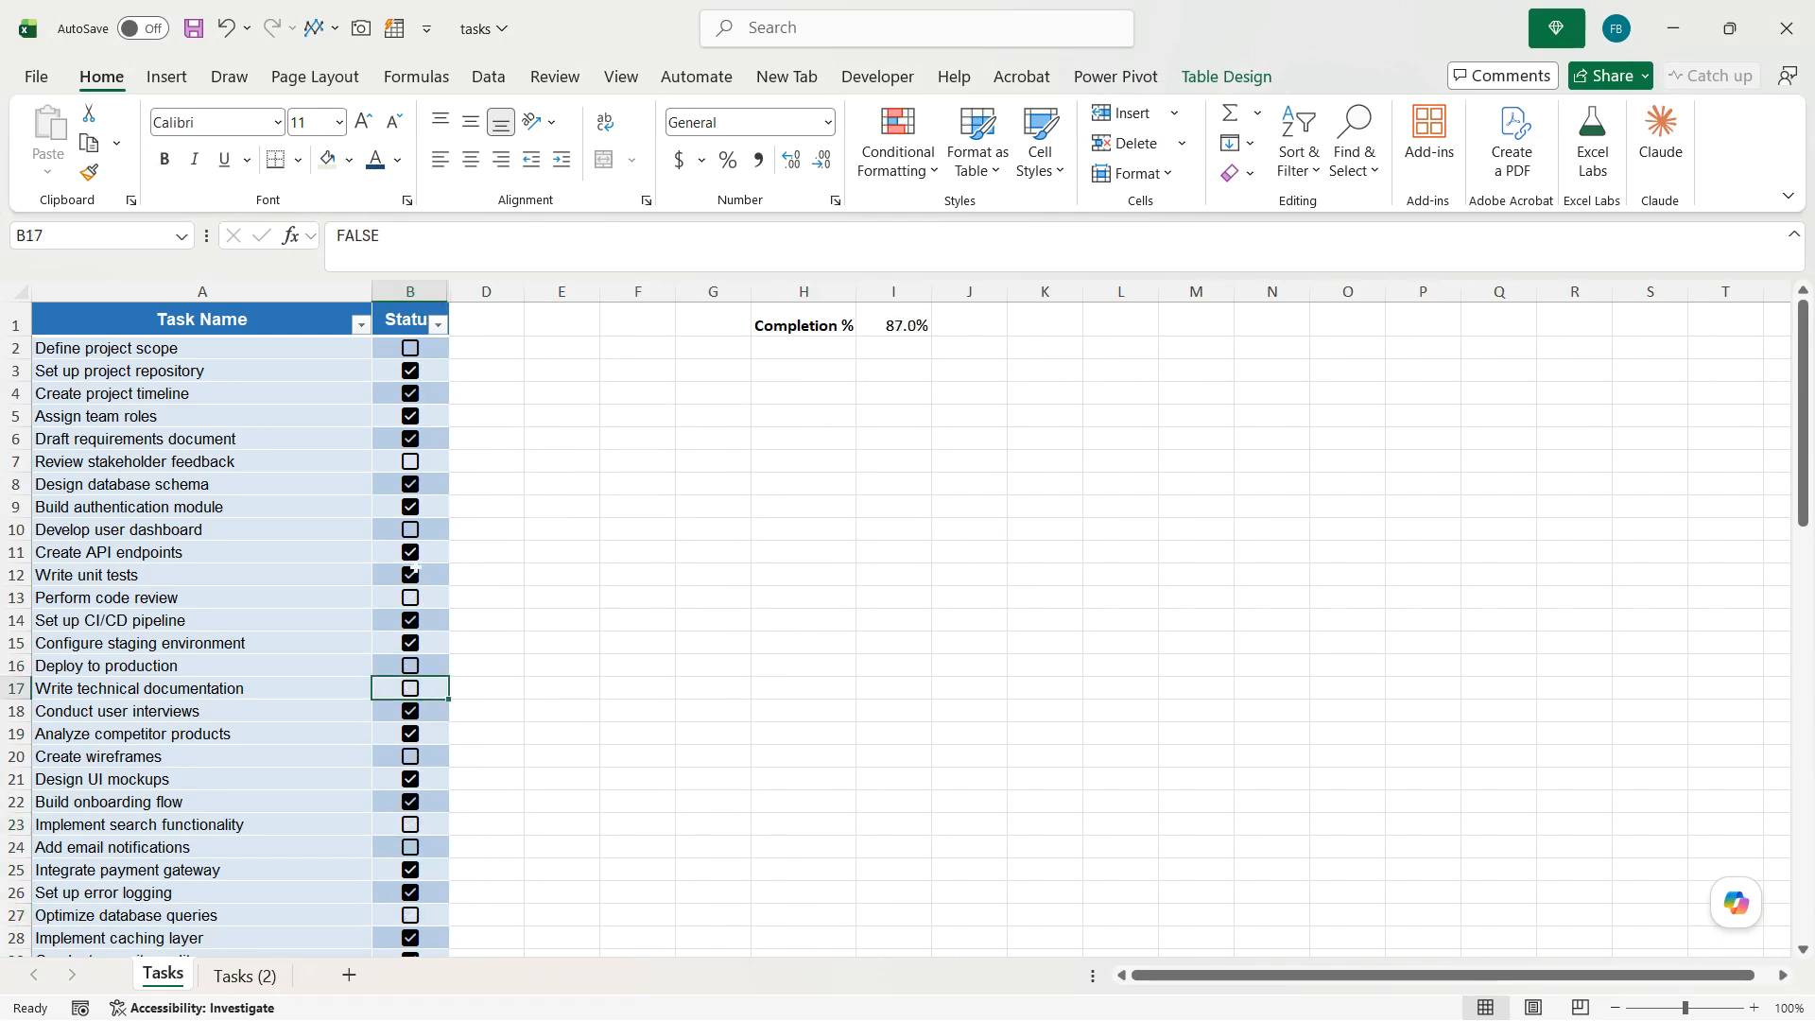
{"action": "left_click", "coordinate": [416, 510]}
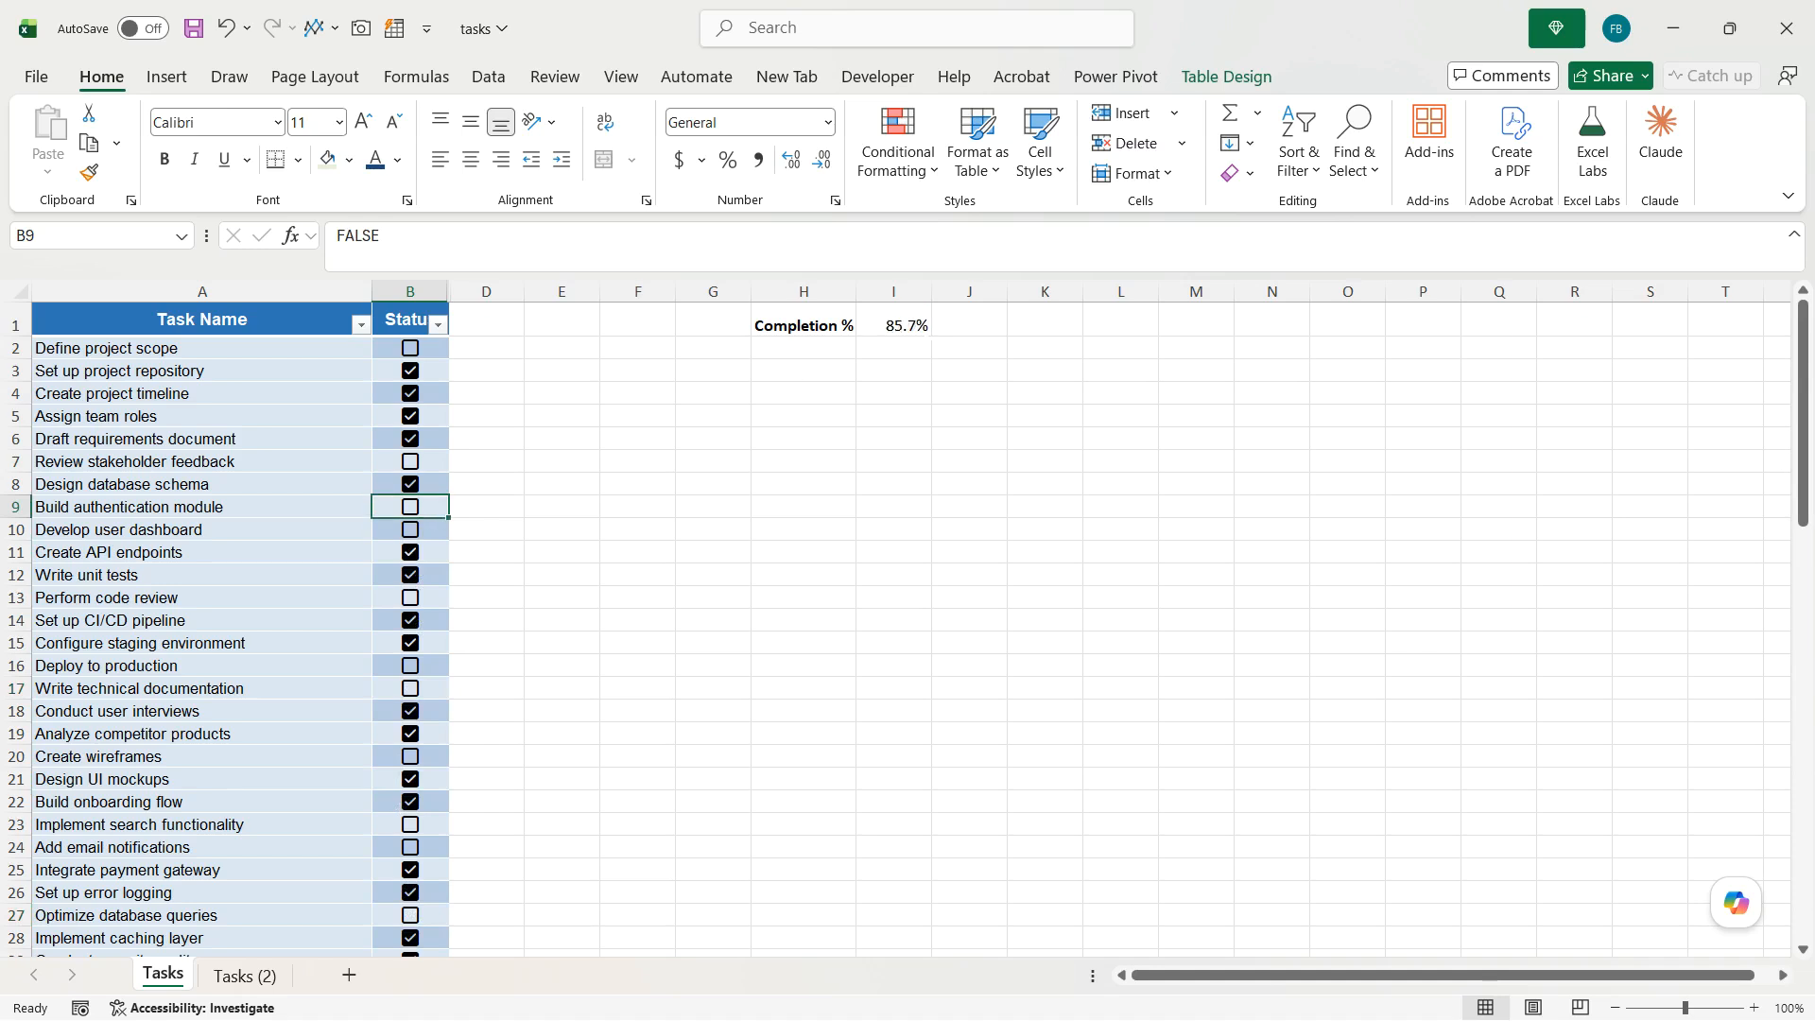
Format the completion percentage in I1 as bold, size 14, with a light fill and dark blue font colour
{"action": "left_click", "coordinate": [893, 325]}
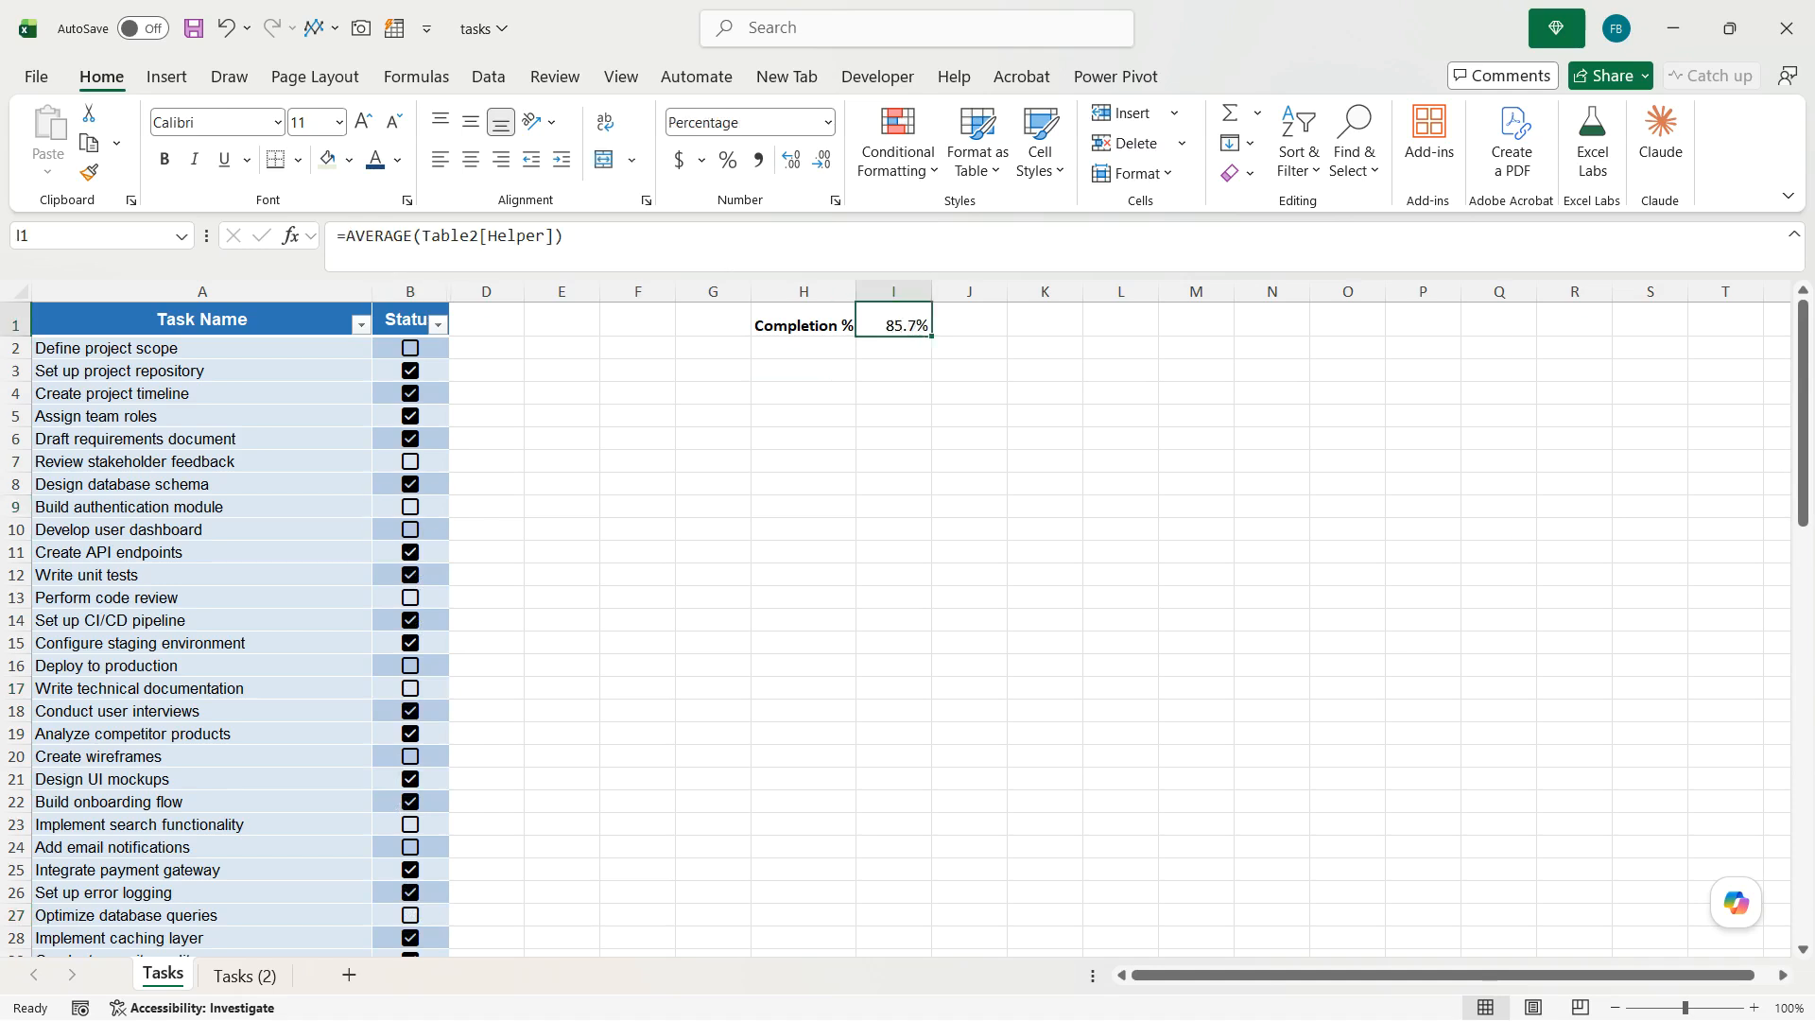
{"action": "left_click", "coordinate": [164, 160]}
{"action": "left_click", "coordinate": [365, 123]}
{"action": "left_click", "coordinate": [365, 122]}
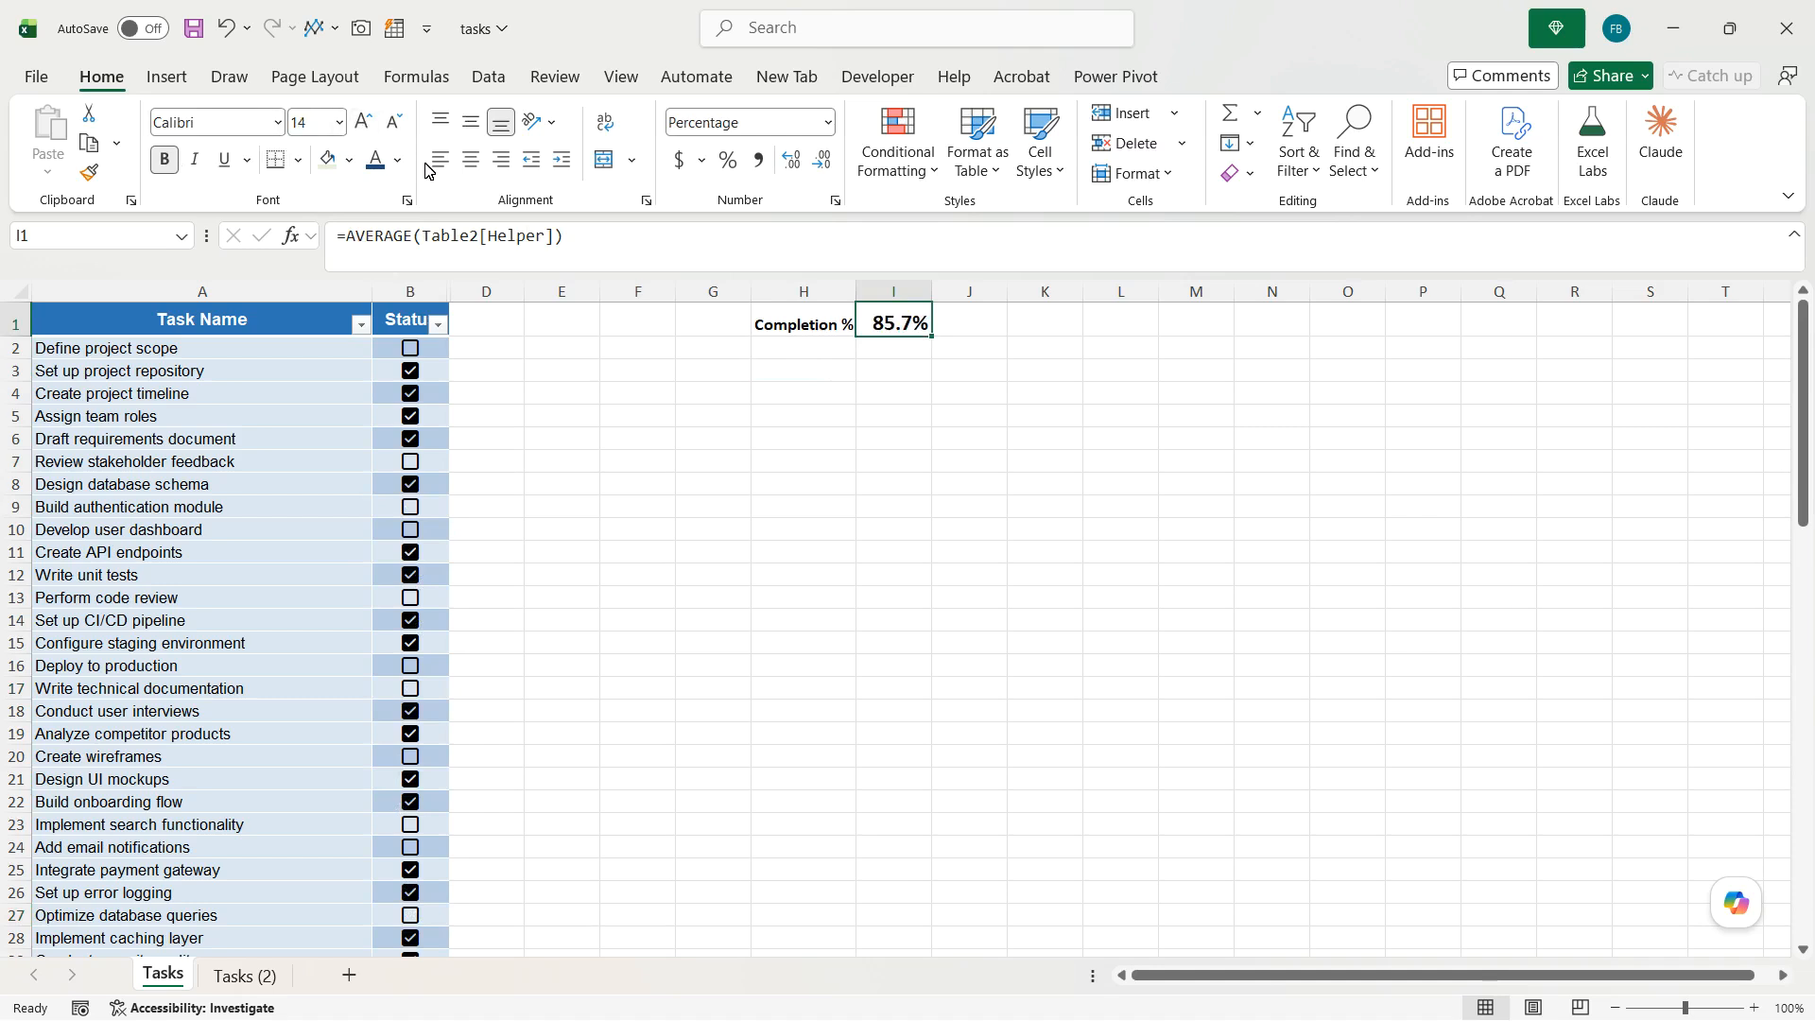
{"action": "left_click", "coordinate": [330, 160]}
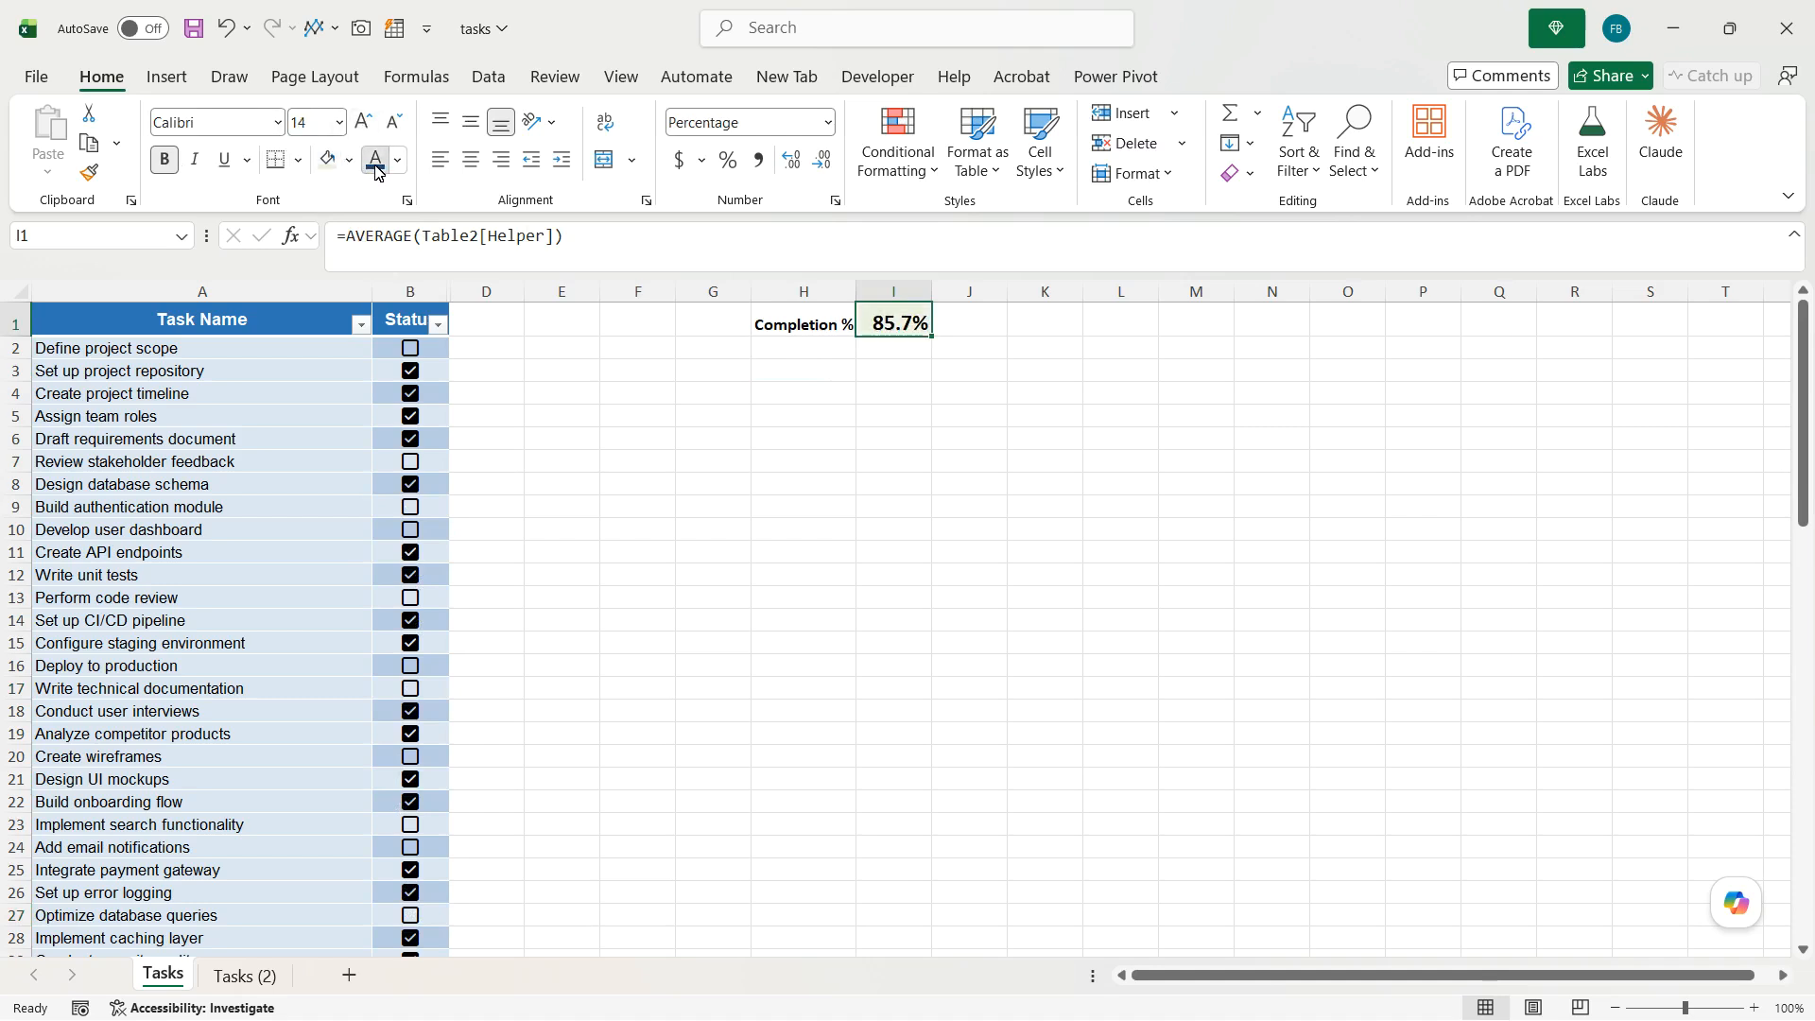
{"action": "left_click", "coordinate": [376, 162]}
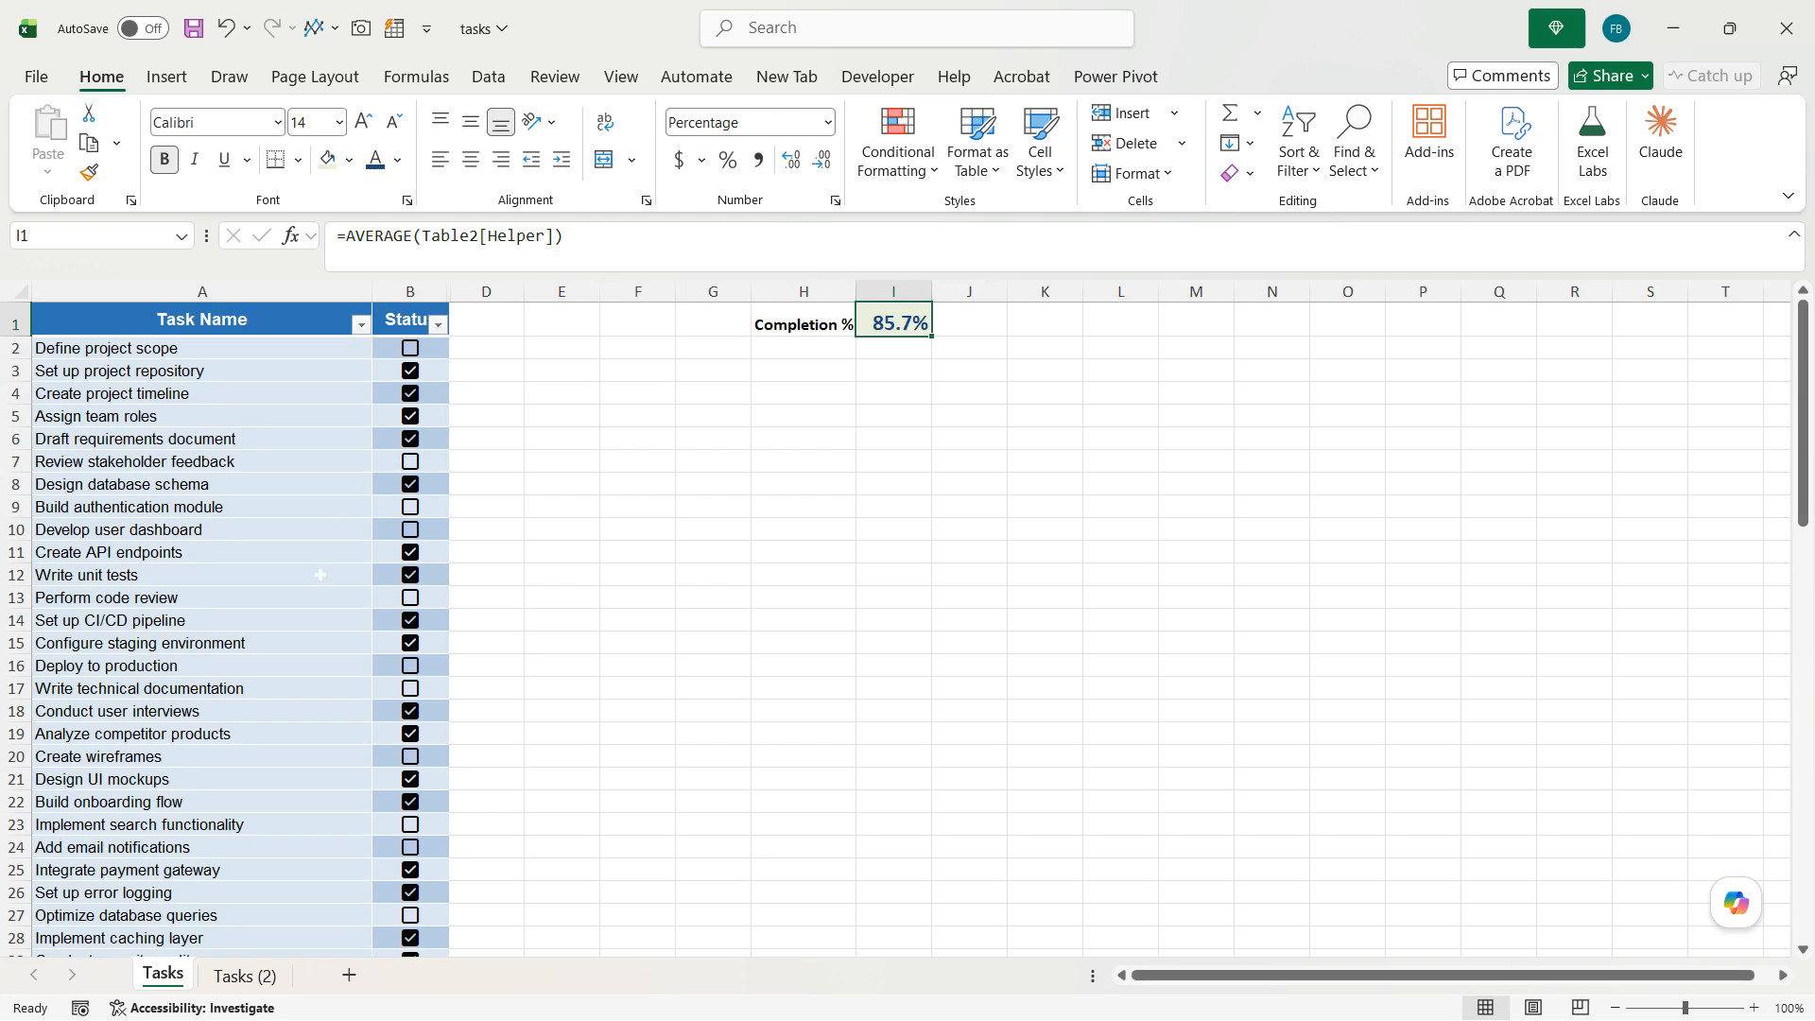